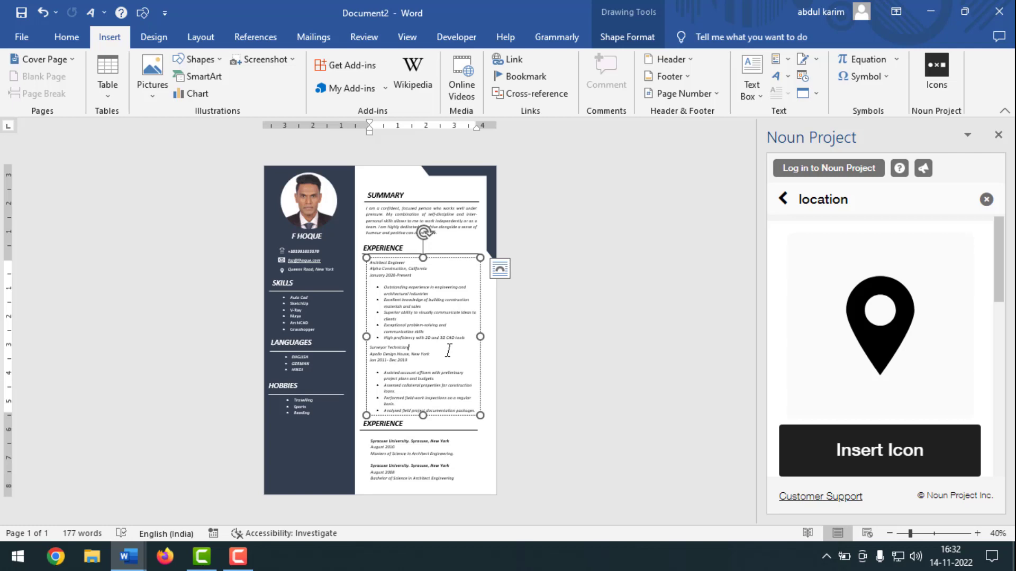
left_click(448, 350)
left_click(434, 446)
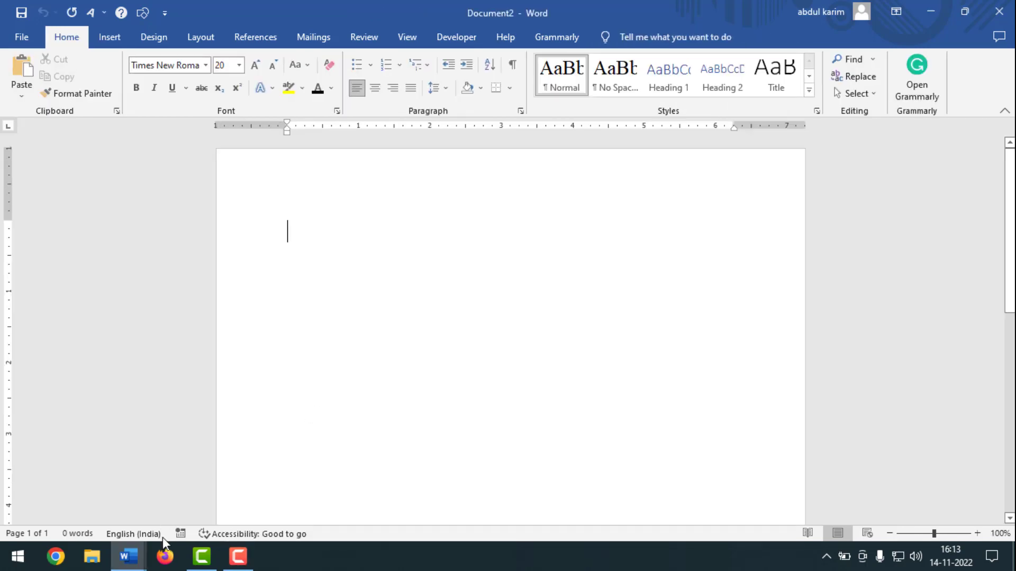
Step: Review the prepared resume text in the CV INFORMATION document, then return to the blank Document2
mouse_move(129, 555)
left_click(137, 485)
scroll(458, 345, "up", 15)
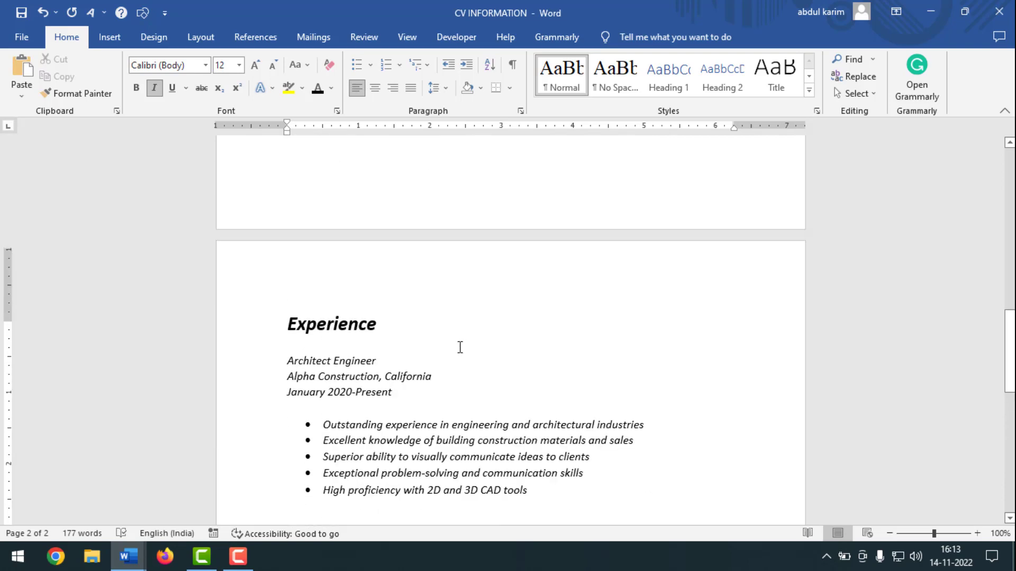
scroll(447, 340, "down", 3)
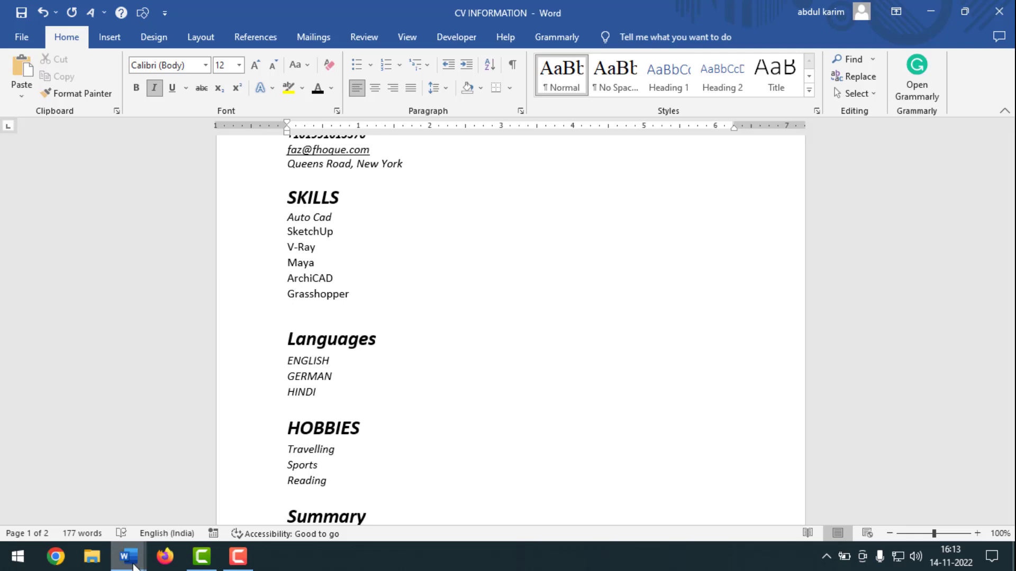
mouse_move(128, 556)
left_click(223, 475)
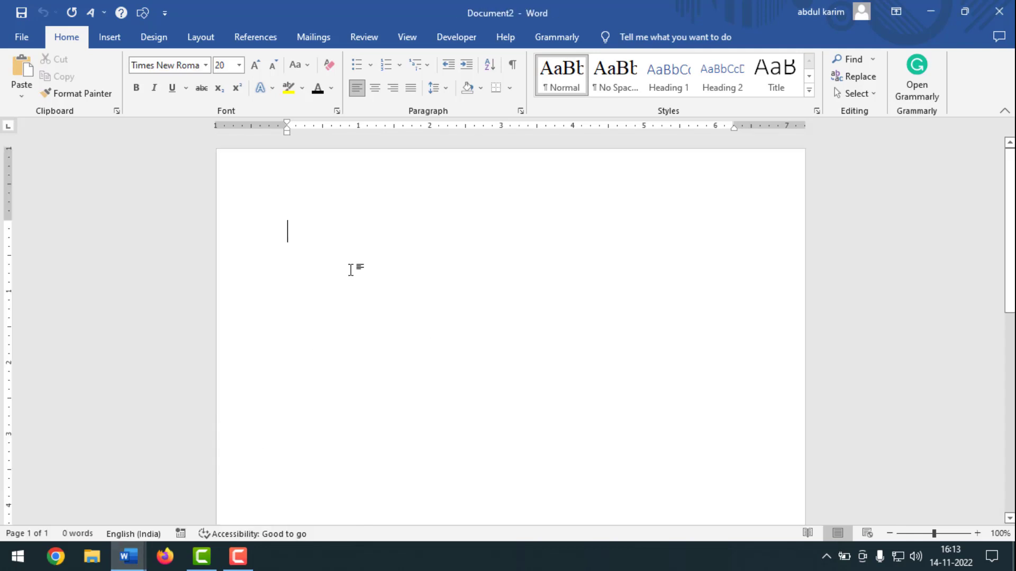
Step: Draw a rectangle about 3.9" high and 3" wide near the page's upper-left corner
left_click(110, 36)
left_click(197, 59)
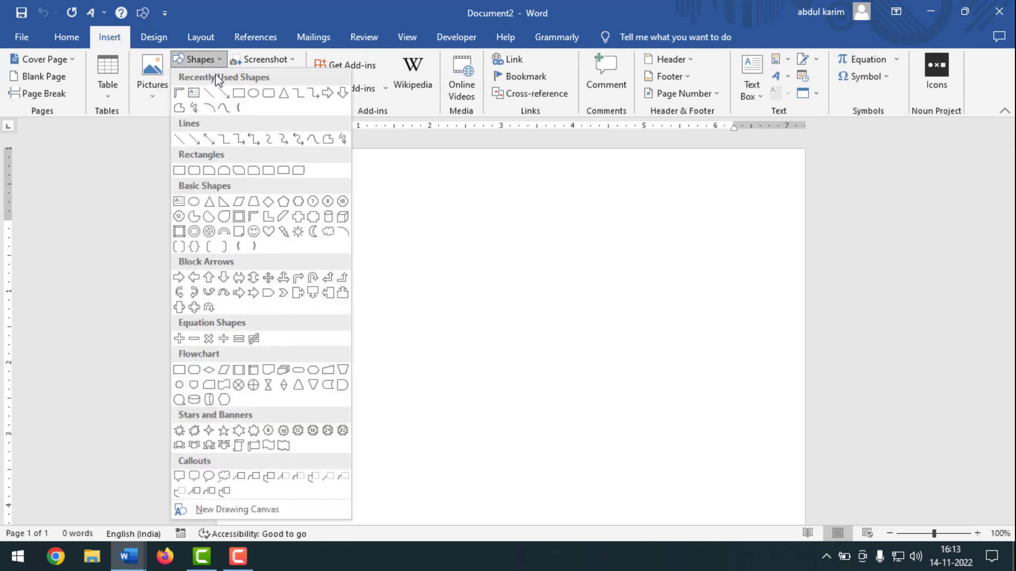
left_click(239, 99)
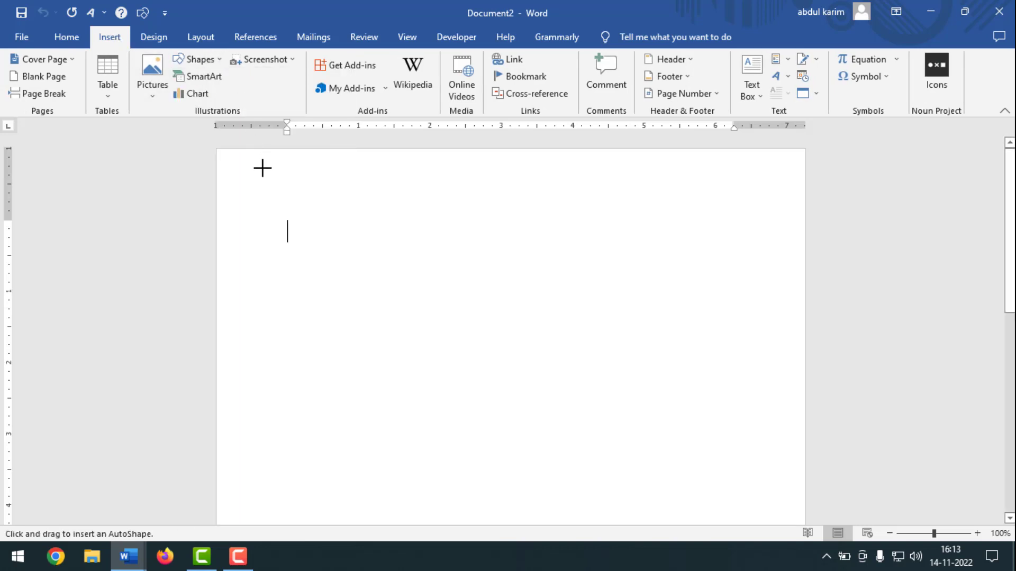
left_click_drag(245, 170, 460, 449)
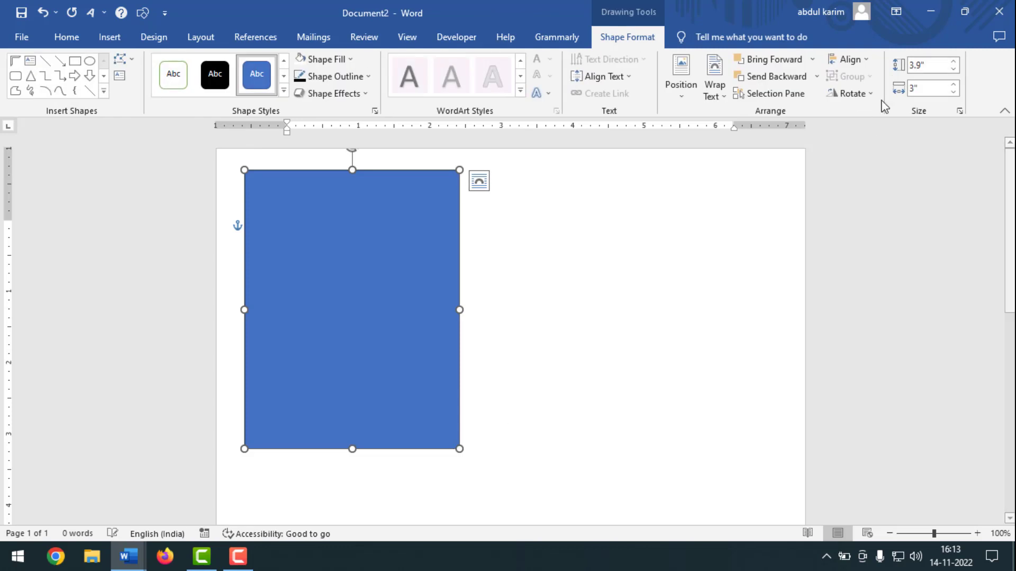
Step: Resize the rectangle to 11.83" high and 3.24" wide and move it flush with the page's upper-left corner
left_click(920, 66)
left_click_drag(923, 68, 936, 66)
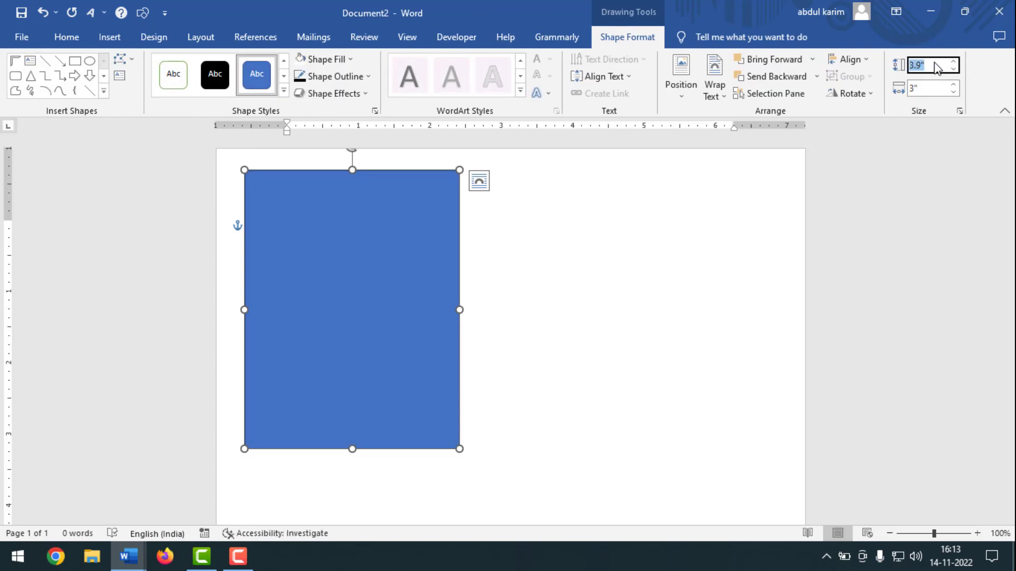
type("11.83")
left_click(935, 91)
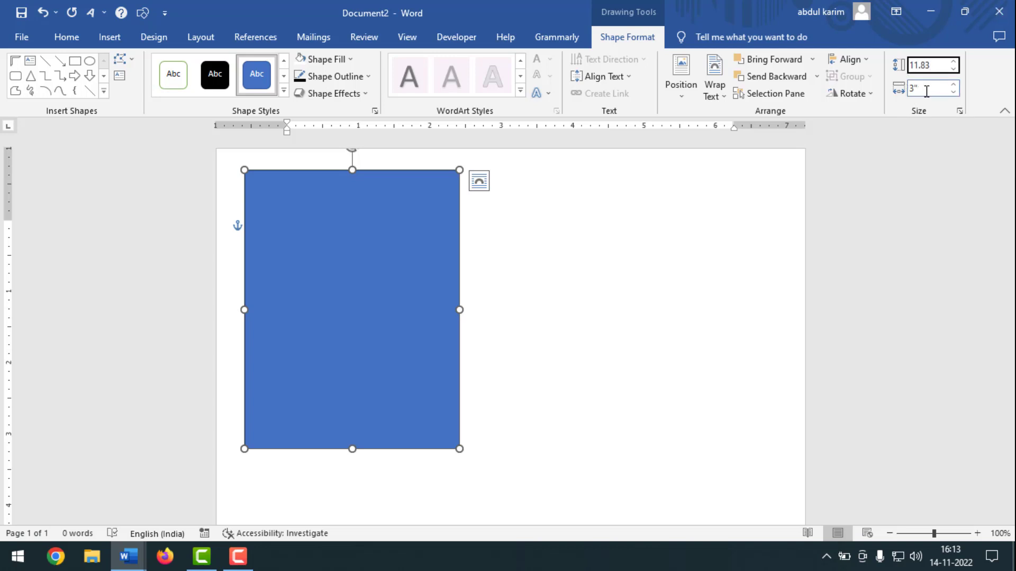
left_click_drag(935, 91, 895, 91)
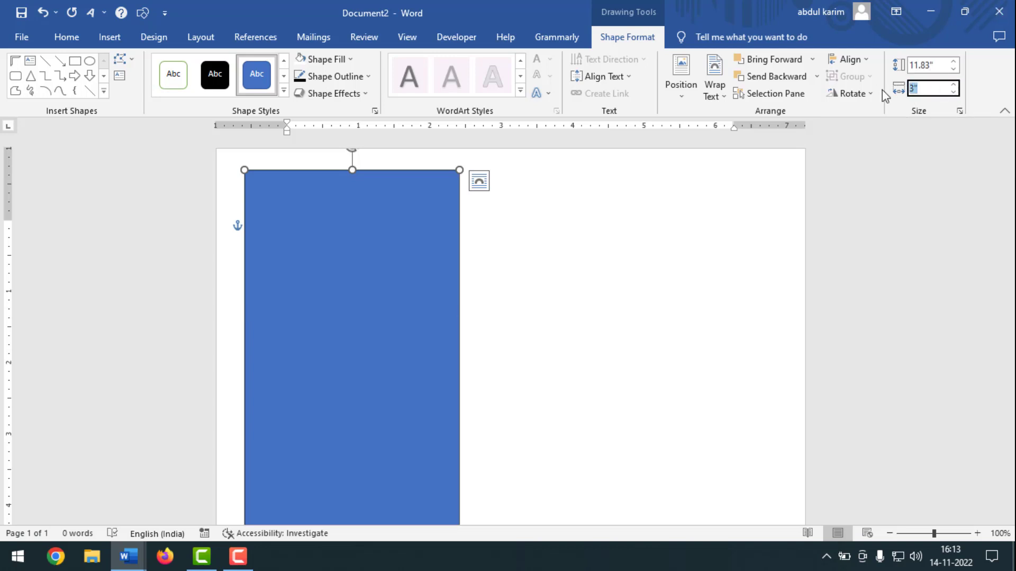
type("3.24")
key("Return")
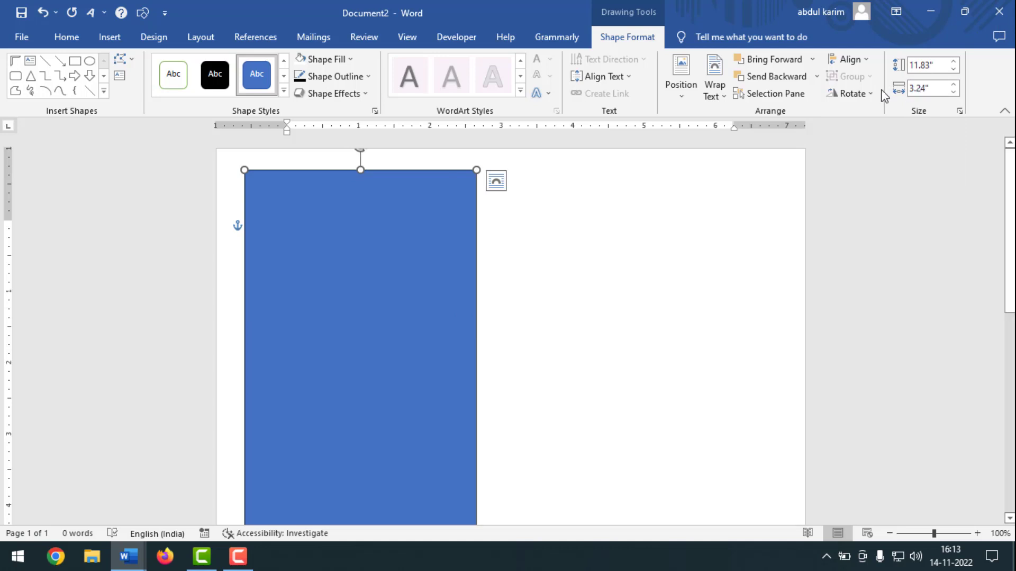
left_click_drag(412, 248, 380, 223)
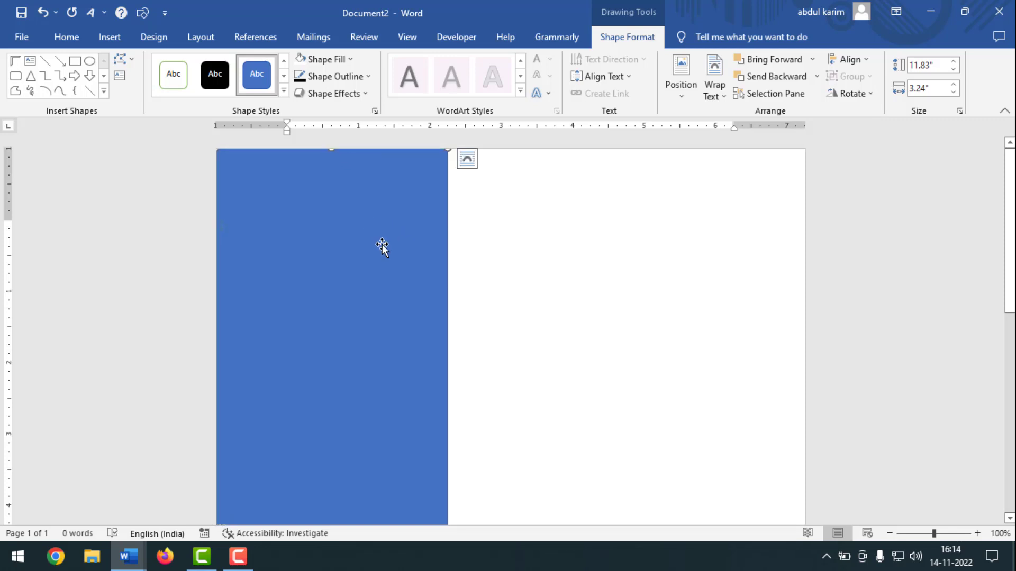
Step: Fill the rectangle with dark blue-gray and remove its outline
left_click(351, 59)
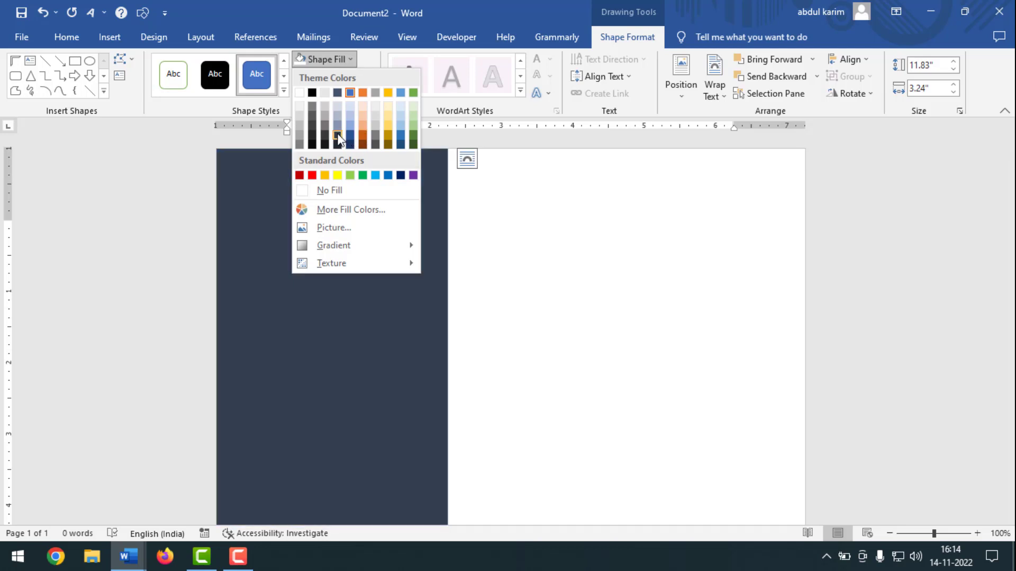
left_click(338, 137)
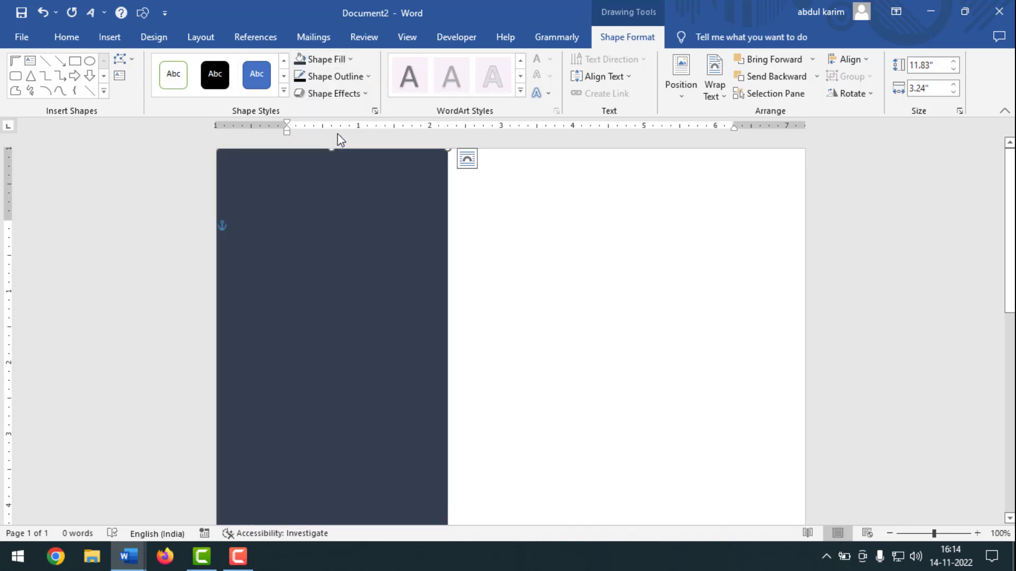
left_click(370, 76)
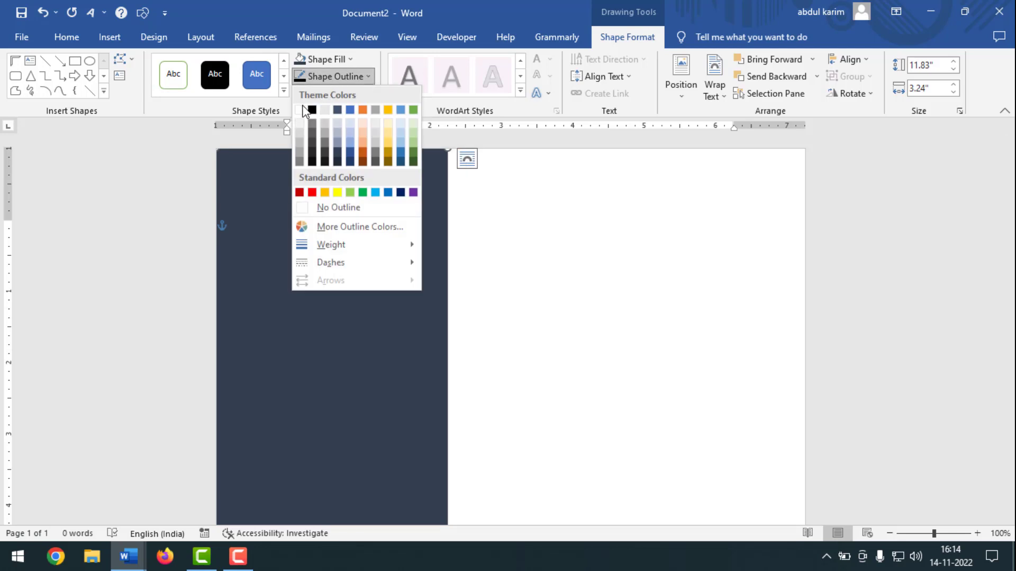
left_click(329, 206)
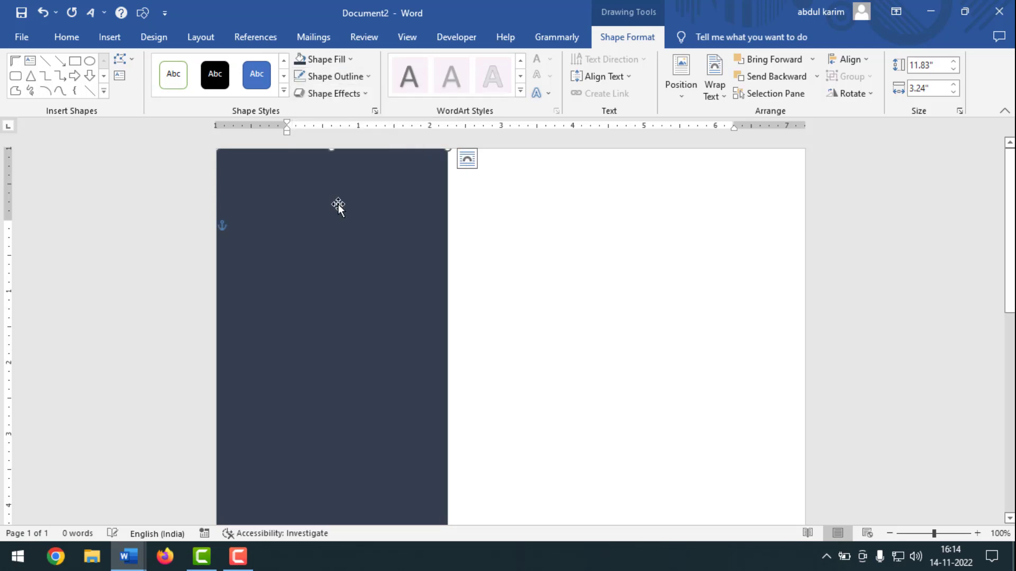
left_click(492, 212)
Step: Draw a Half Frame shape about 3.53" high and 2.45" wide on the white part of the page
left_click(109, 37)
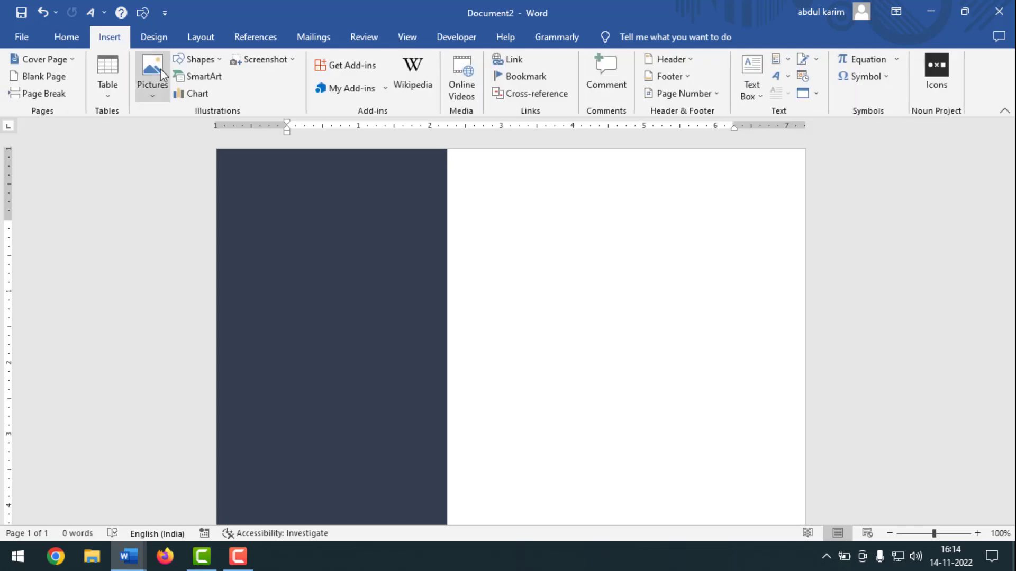
left_click(217, 55)
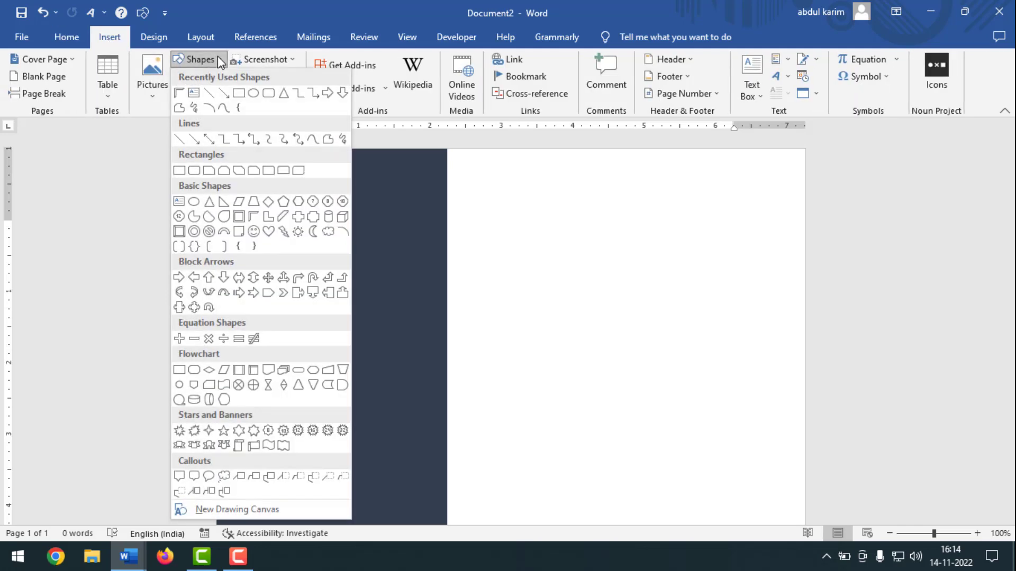
left_click(254, 218)
left_click_drag(575, 176, 750, 430)
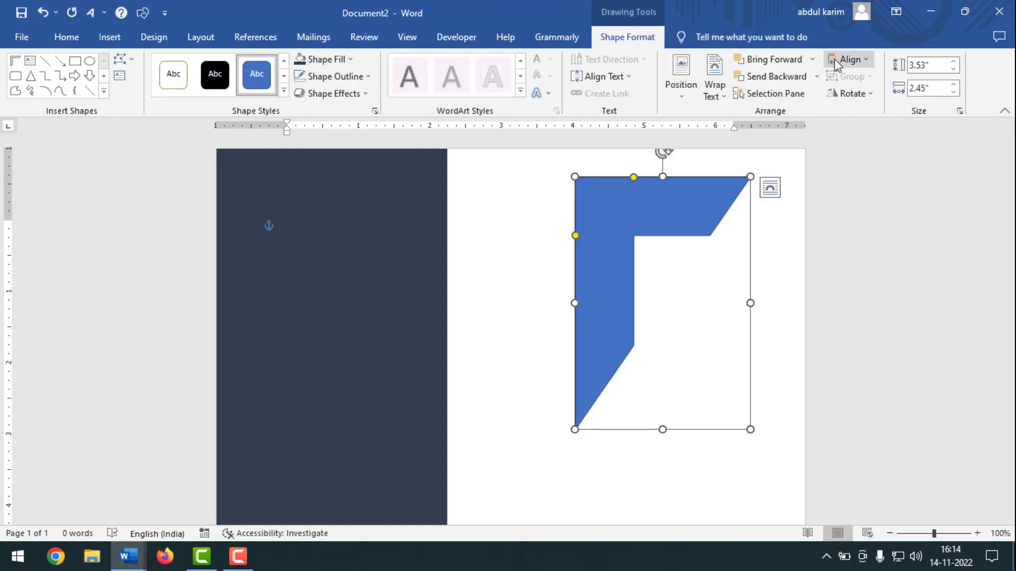
Step: Set the half frame to 3.44" high and 2.66" wide and make both of its arms much thinner
left_click(930, 65)
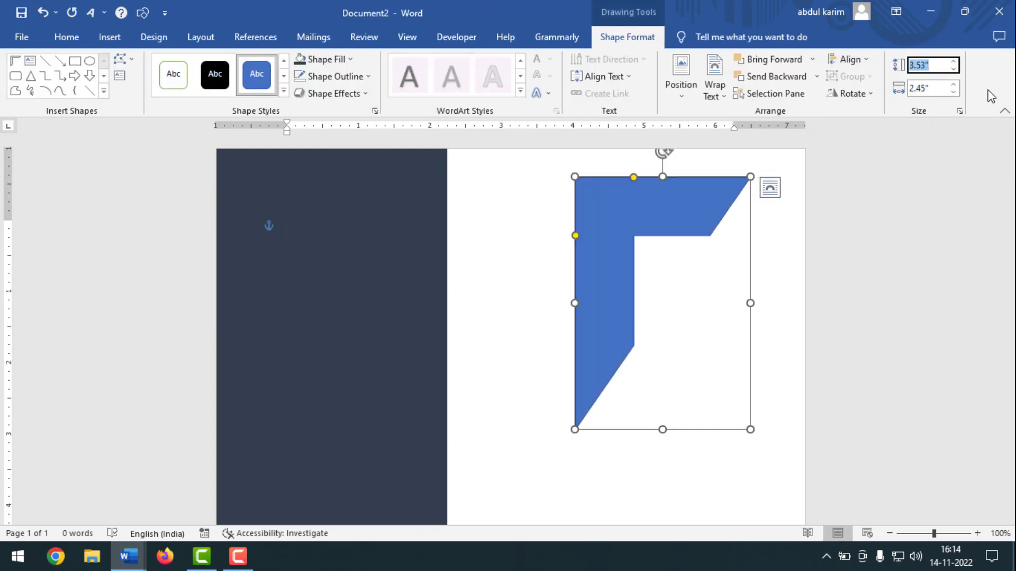
type("3.44")
left_click(907, 88)
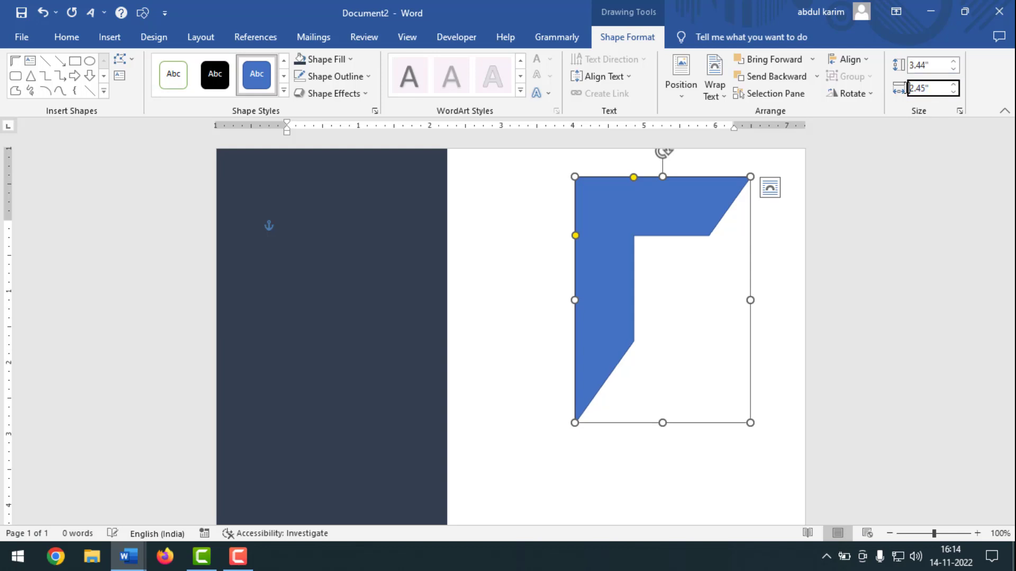
left_click_drag(907, 88, 940, 87)
type("2.66")
key("Return")
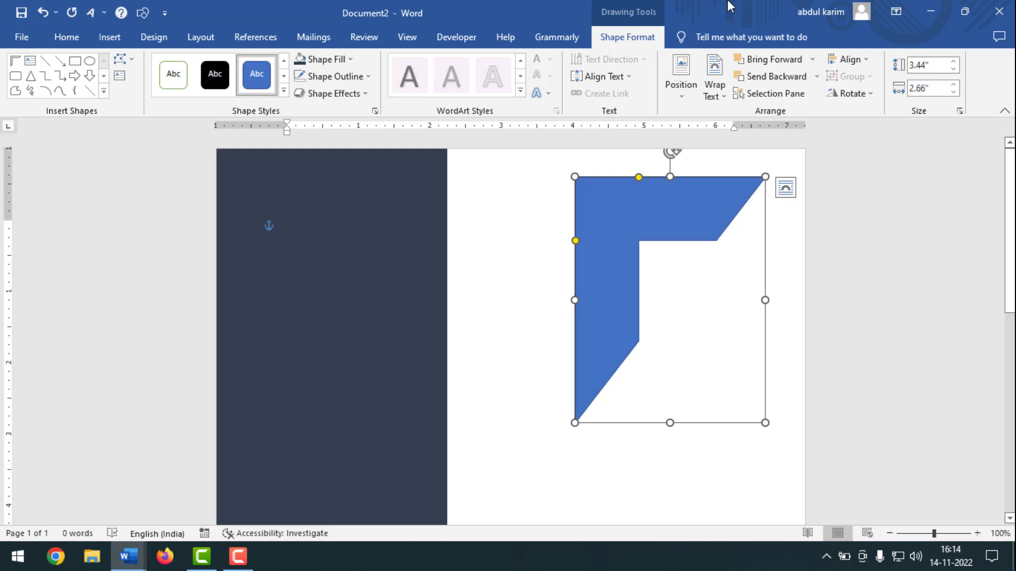
left_click_drag(638, 177, 600, 180)
left_click_drag(575, 241, 575, 203)
Step: Flip the half frame horizontally and move it flush into the page's upper-right corner
left_click(864, 97)
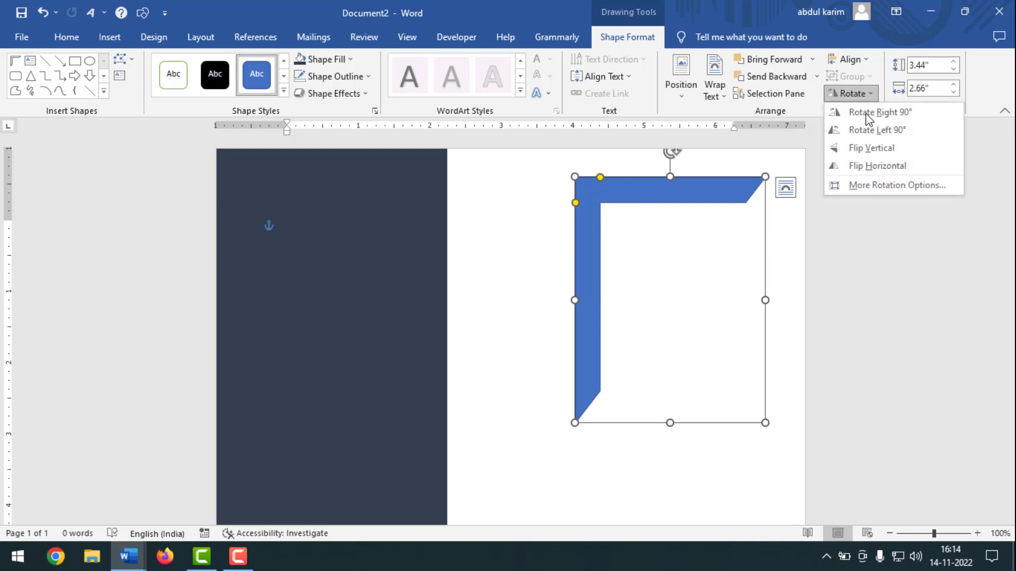
left_click(862, 165)
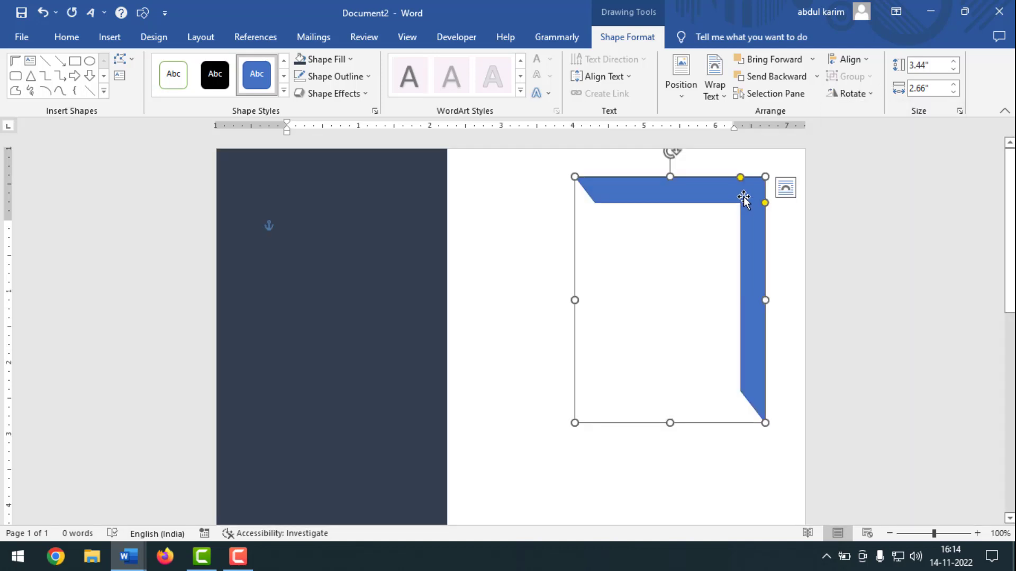
left_click_drag(746, 201, 788, 167)
left_click(732, 220)
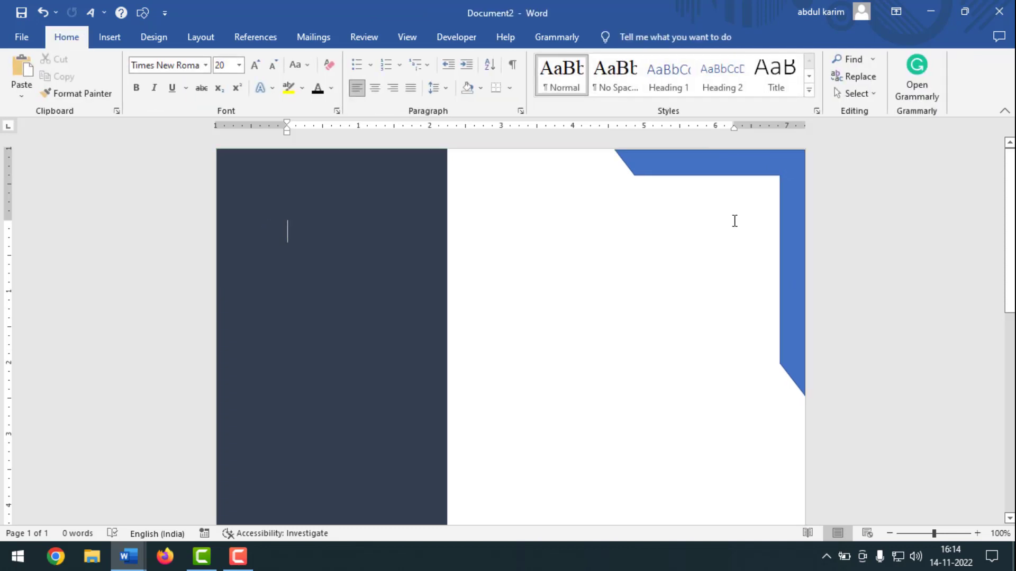
Step: Fill the half frame with the same dark blue-gray as the sidebar rectangle and remove its outline
left_click(749, 168)
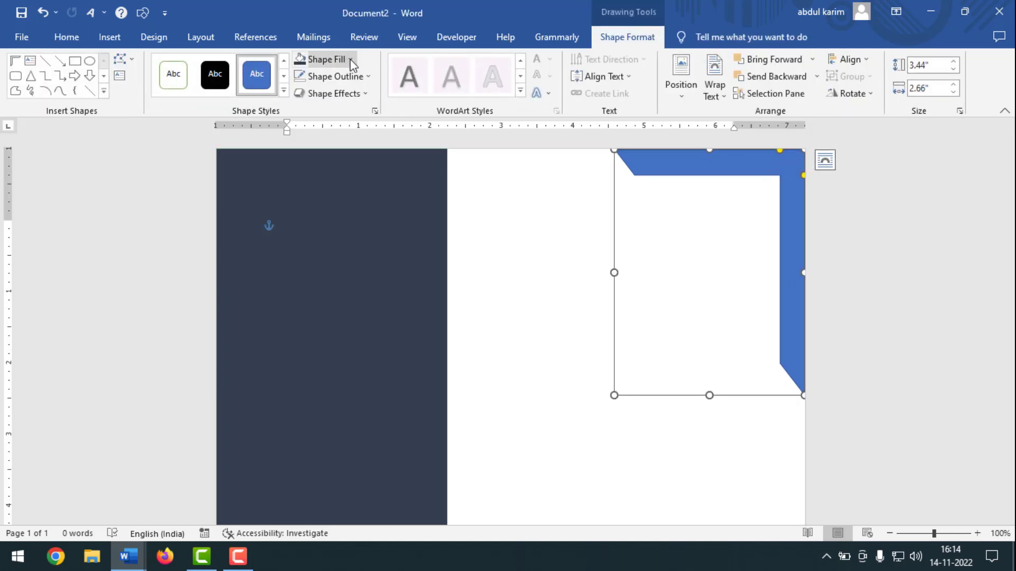
left_click(350, 60)
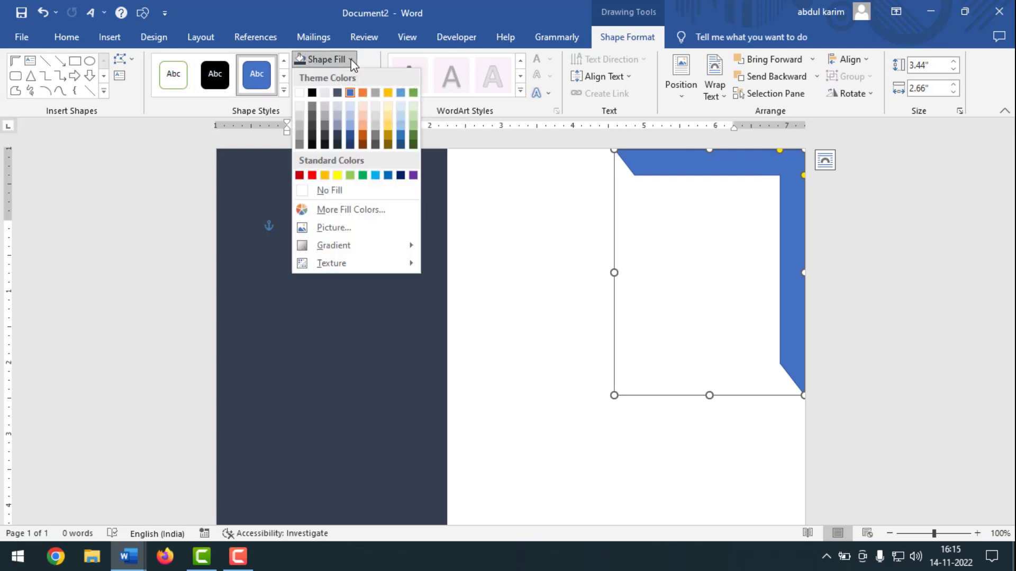
left_click(339, 138)
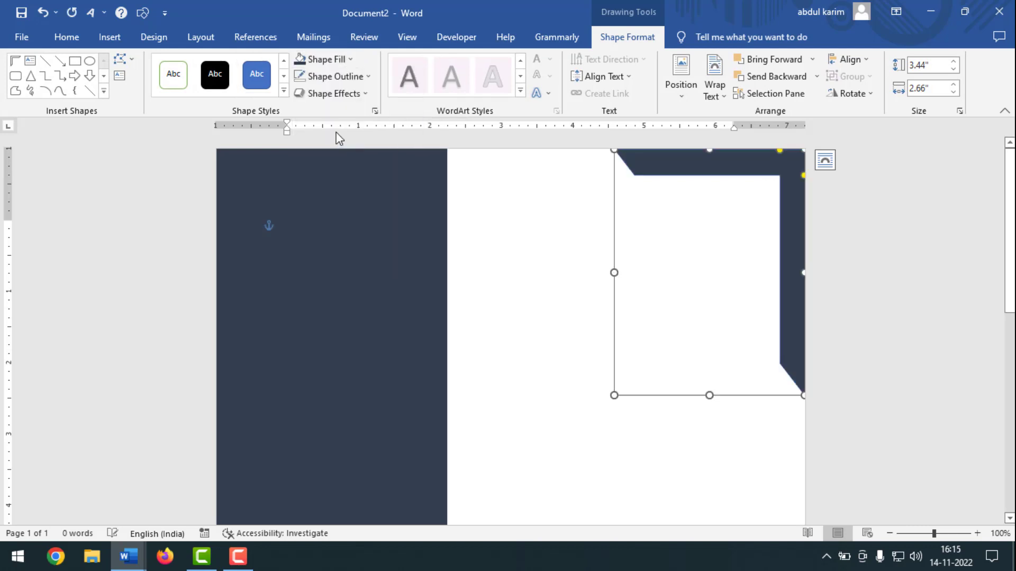
left_click(368, 77)
left_click(328, 192)
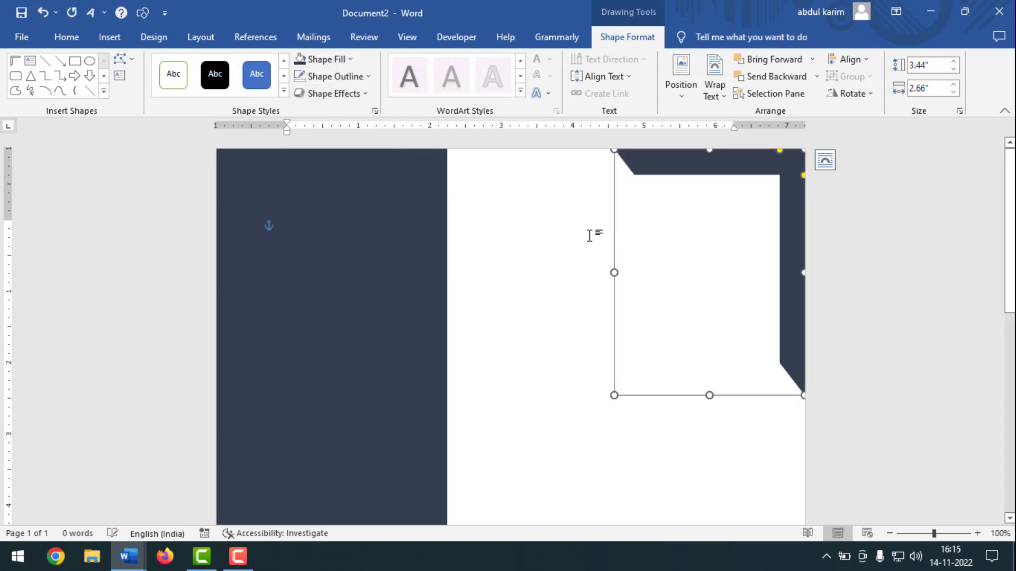
left_click(554, 288)
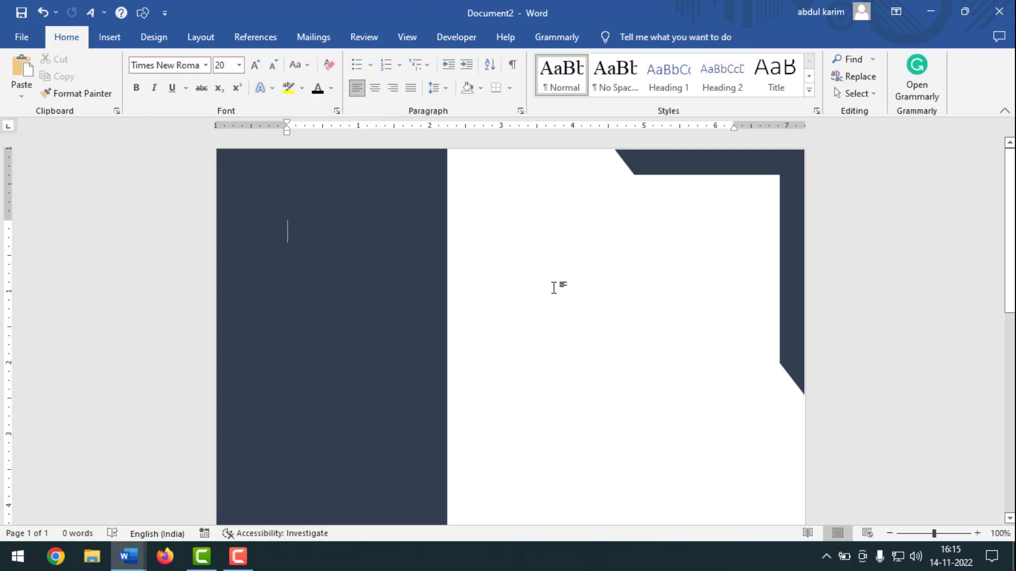
Step: Insert the portrait picture A719 from Local Disk (D:) into the document
left_click(109, 34)
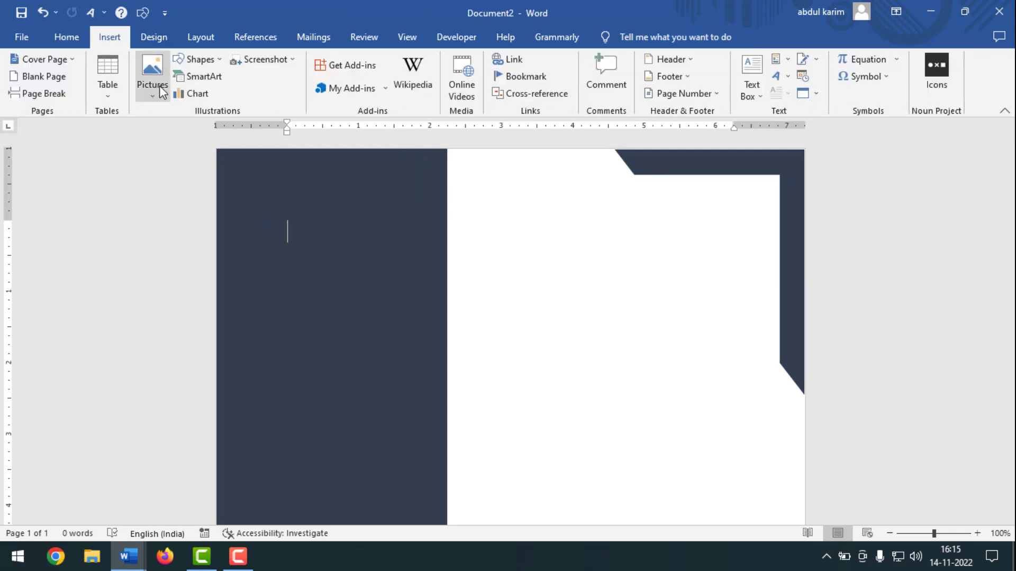
left_click(159, 90)
left_click(176, 132)
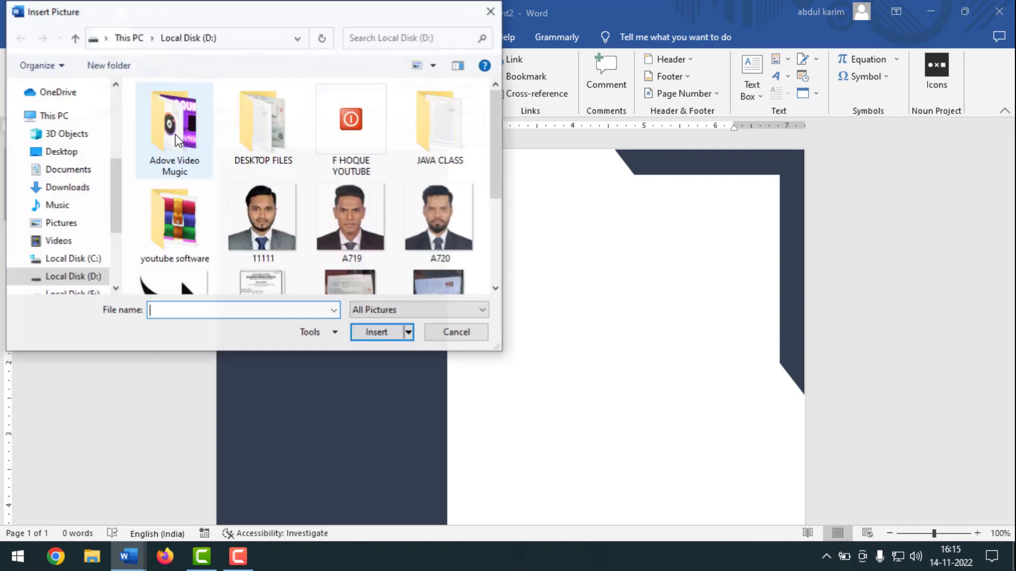
left_click(343, 228)
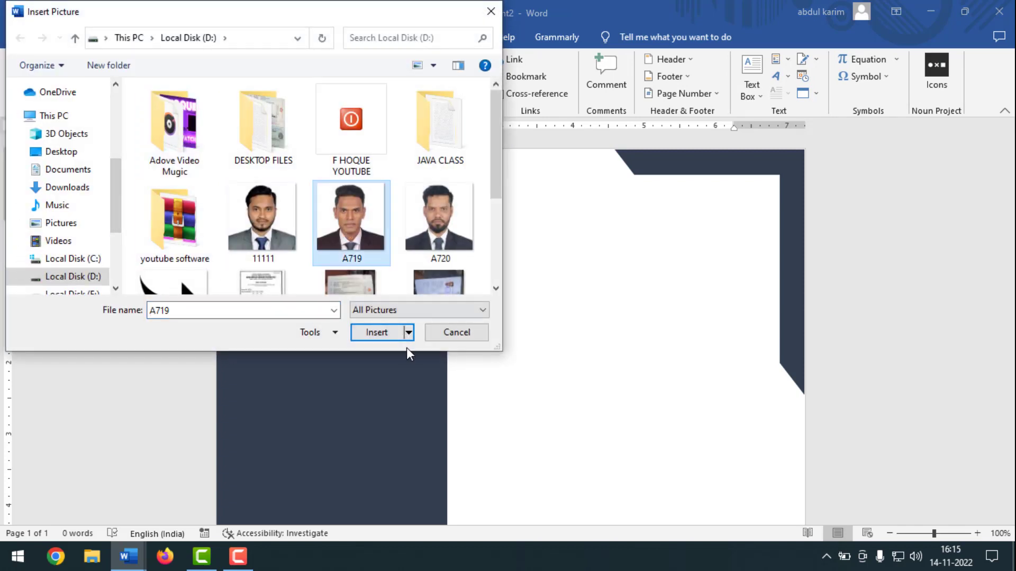
left_click(376, 332)
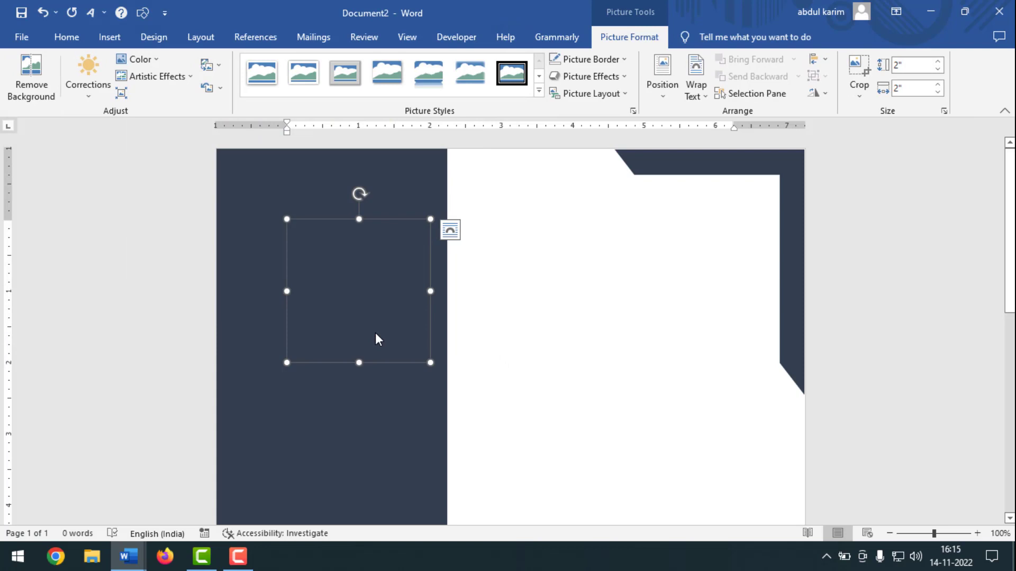
Step: Set the portrait picture's text wrapping to In Front of Text
left_click(696, 89)
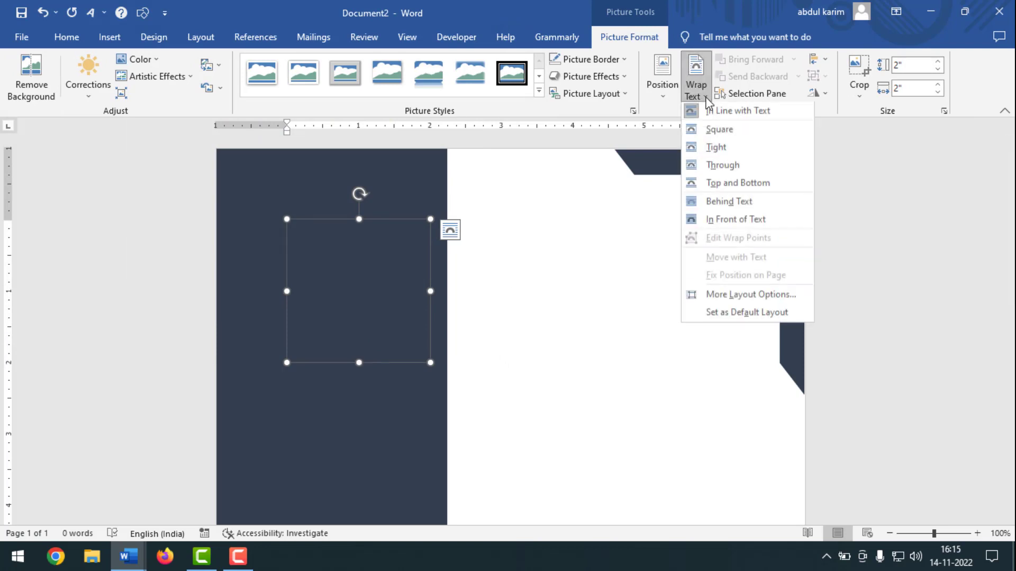
left_click(732, 222)
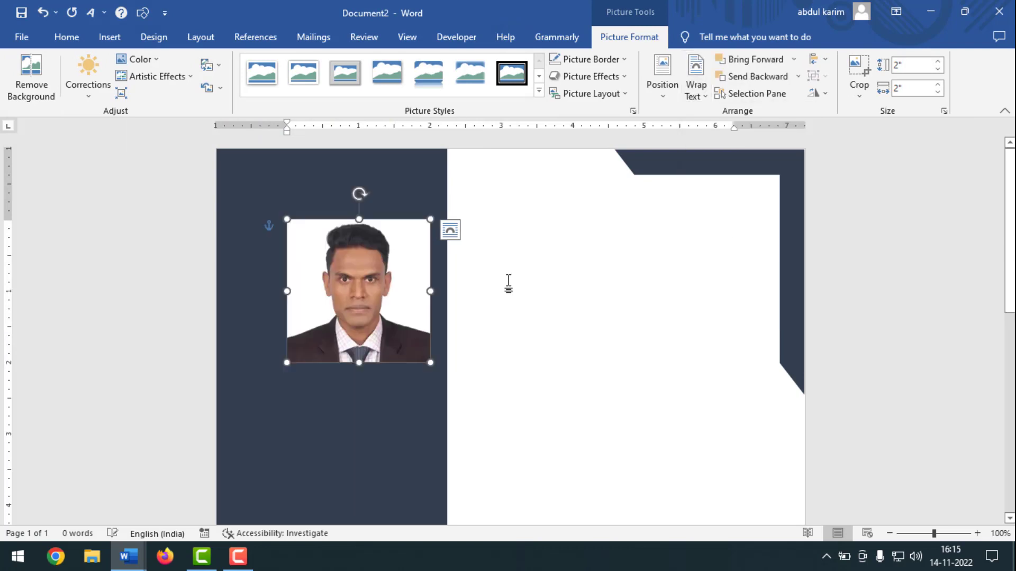
Step: Crop the portrait to an oval shape and move it to the top of the dark sidebar, centred horizontally
left_click(853, 94)
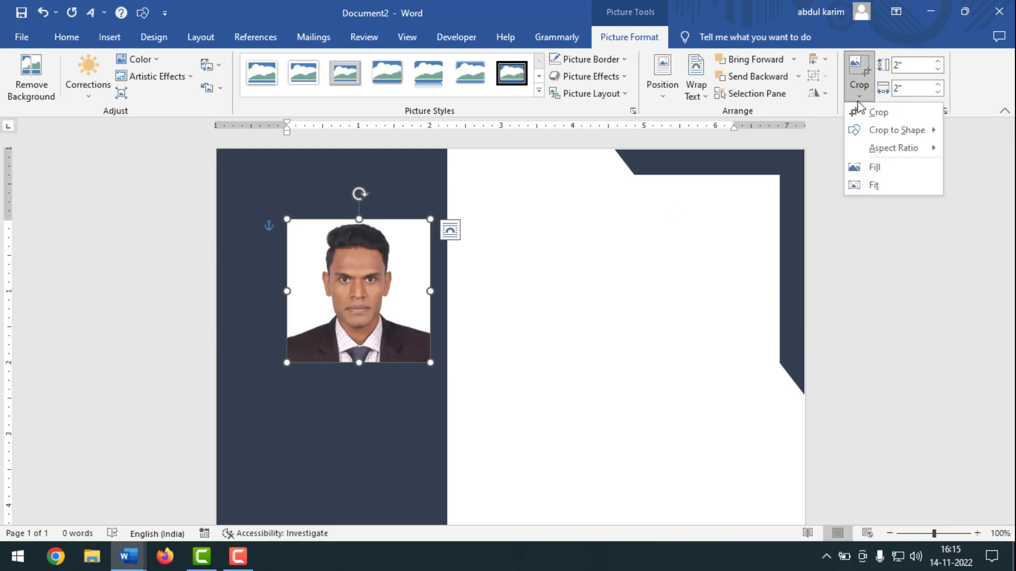
mouse_move(886, 128)
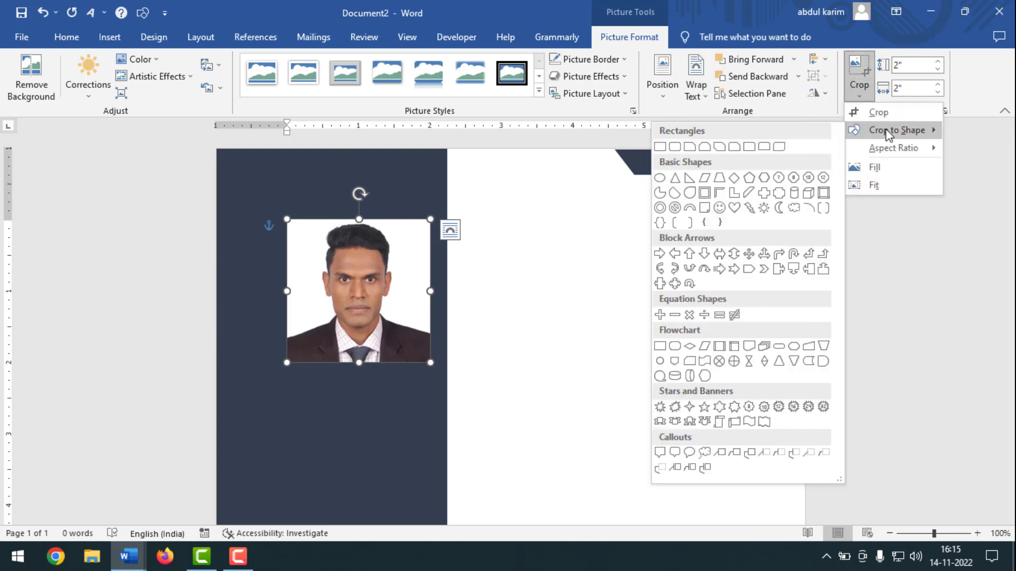
left_click(661, 178)
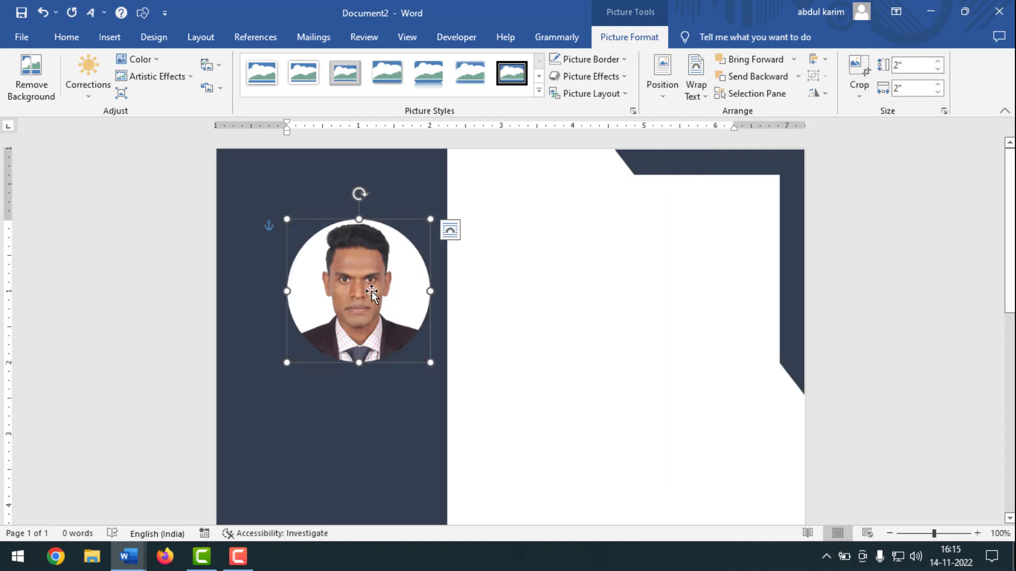
left_click_drag(356, 290, 336, 237)
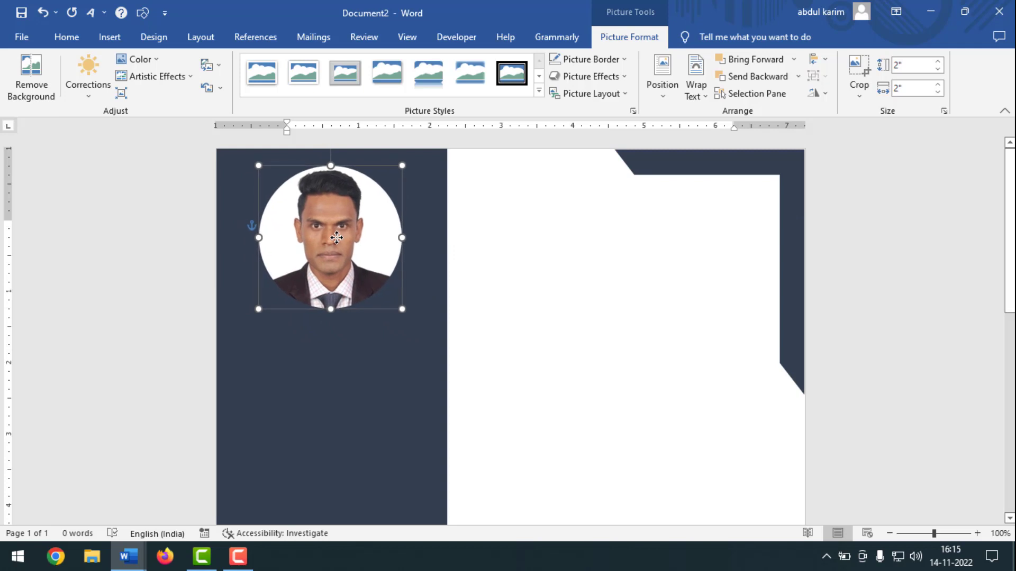
left_click(331, 360)
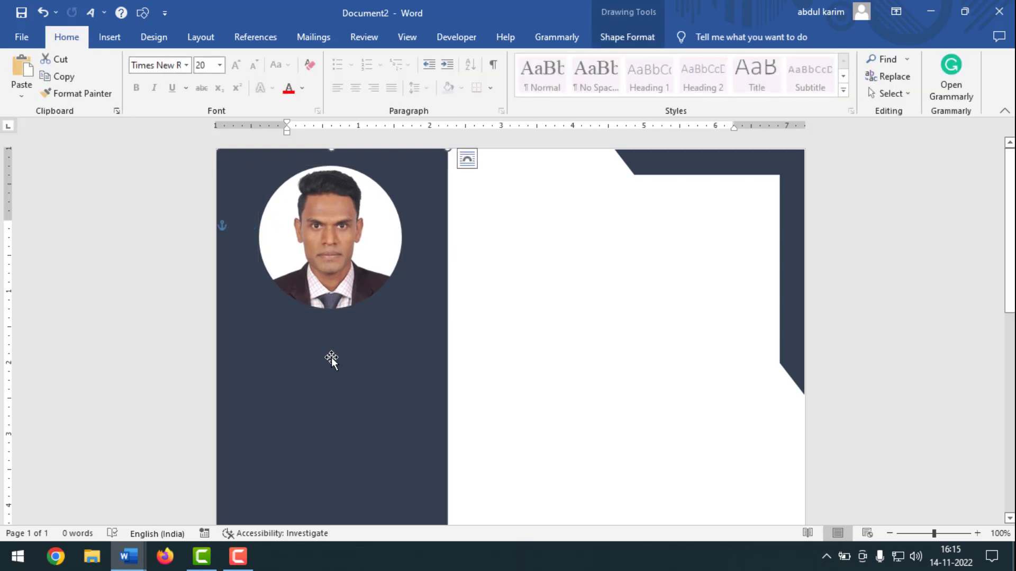
Step: Draw a text box about 0.8" high and 1.85" wide in the sidebar just below the portrait
left_click(109, 36)
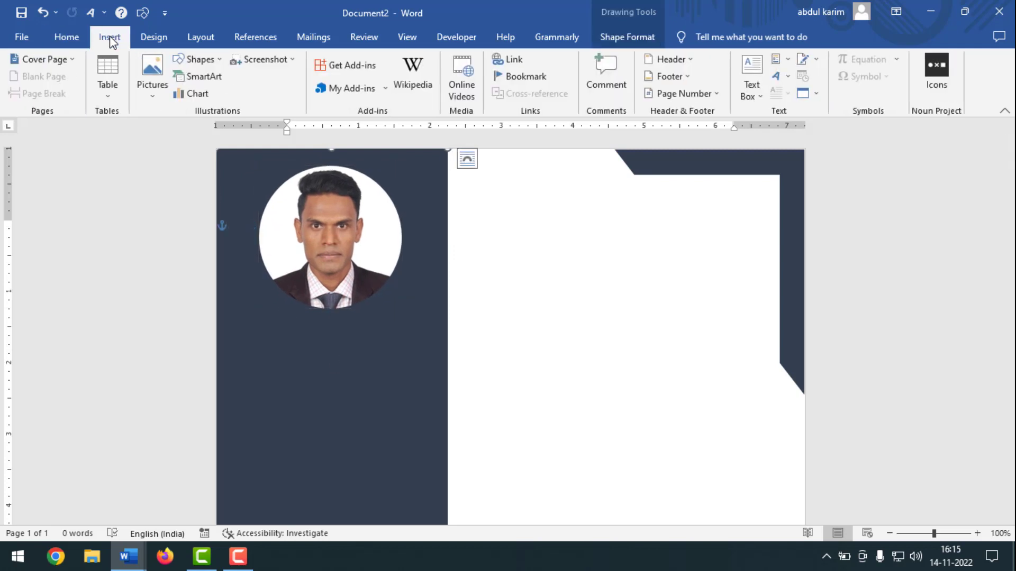
left_click(220, 60)
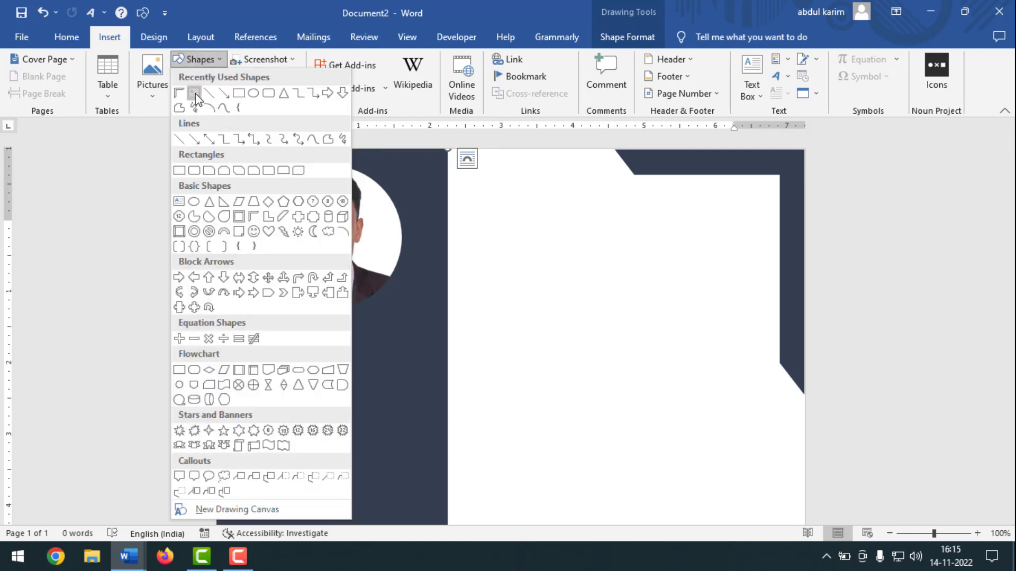
left_click(197, 99)
left_click_drag(254, 328, 387, 386)
Step: Remove the fill and the outline of the text box below the portrait
left_click(351, 60)
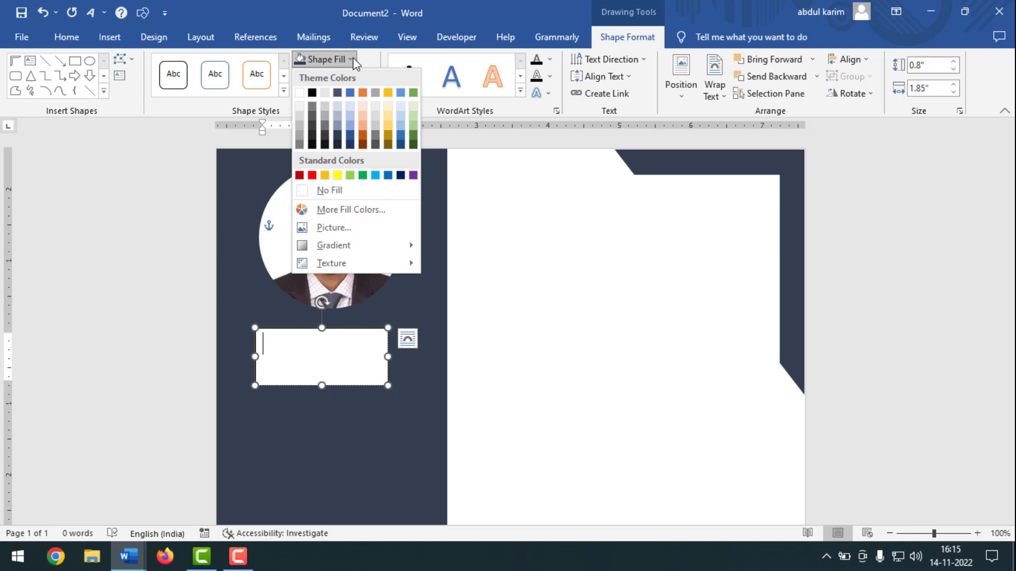
left_click(329, 191)
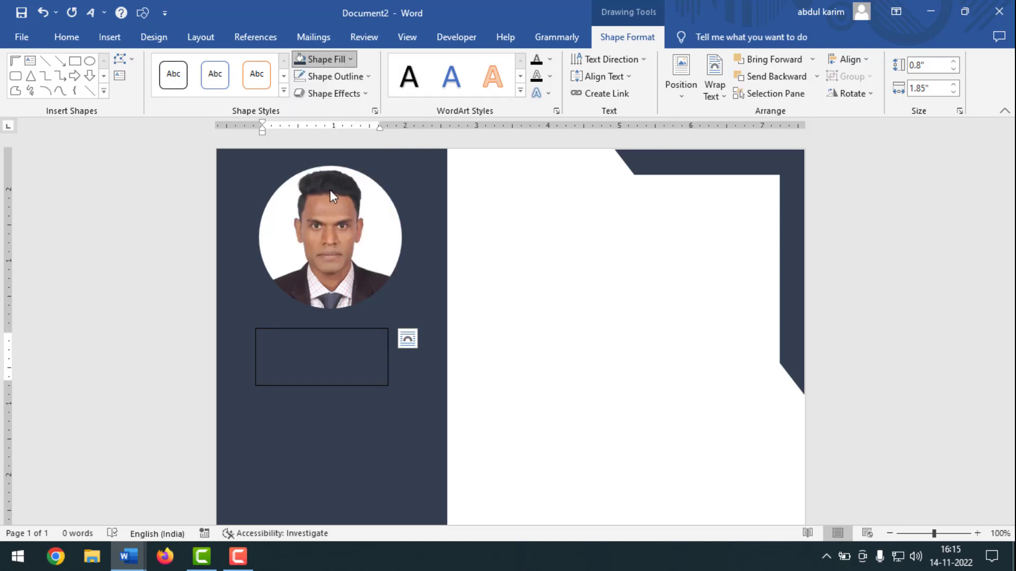
left_click(368, 77)
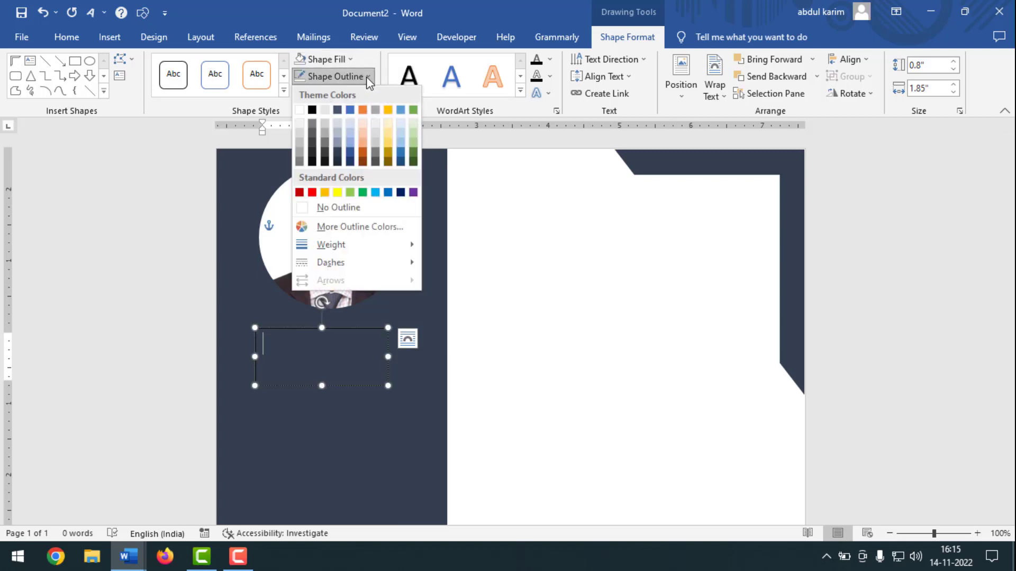
left_click(334, 208)
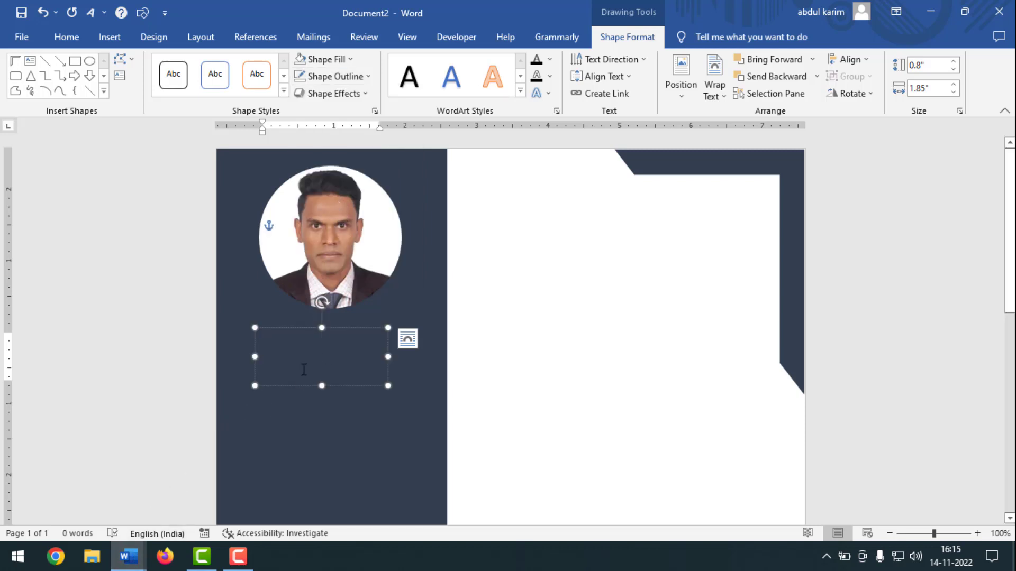
Step: Copy the name heading from the CV INFORMATION document and paste it into the text box below the portrait
mouse_move(128, 557)
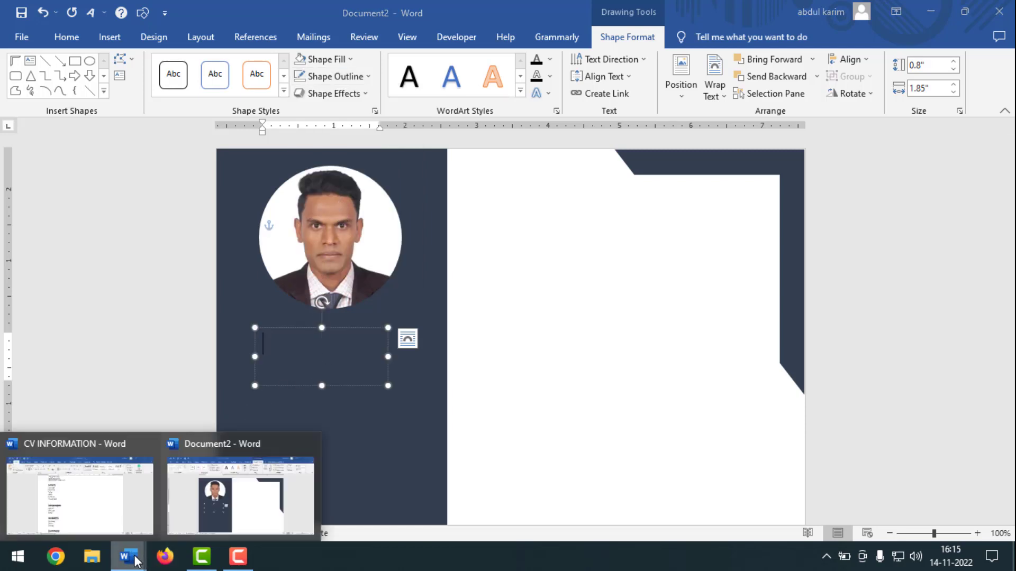
left_click(87, 492)
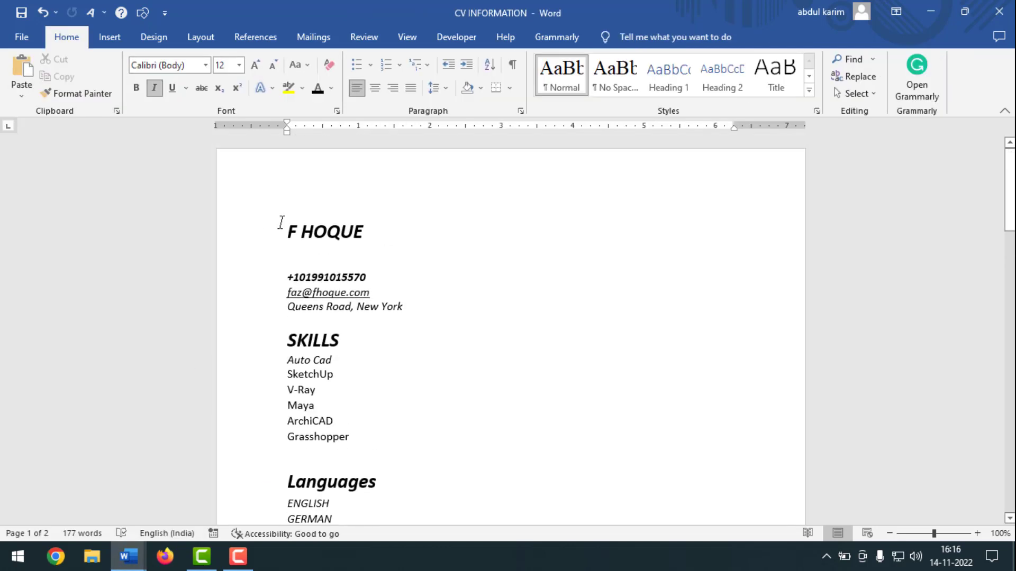
left_click_drag(279, 222, 517, 242)
key("ctrl+c")
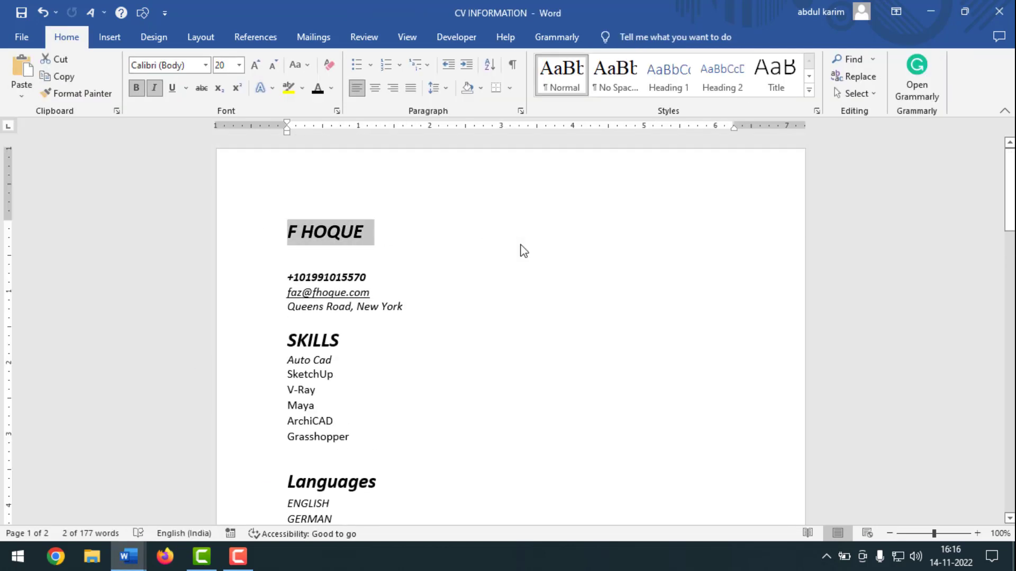
mouse_move(128, 557)
left_click(237, 476)
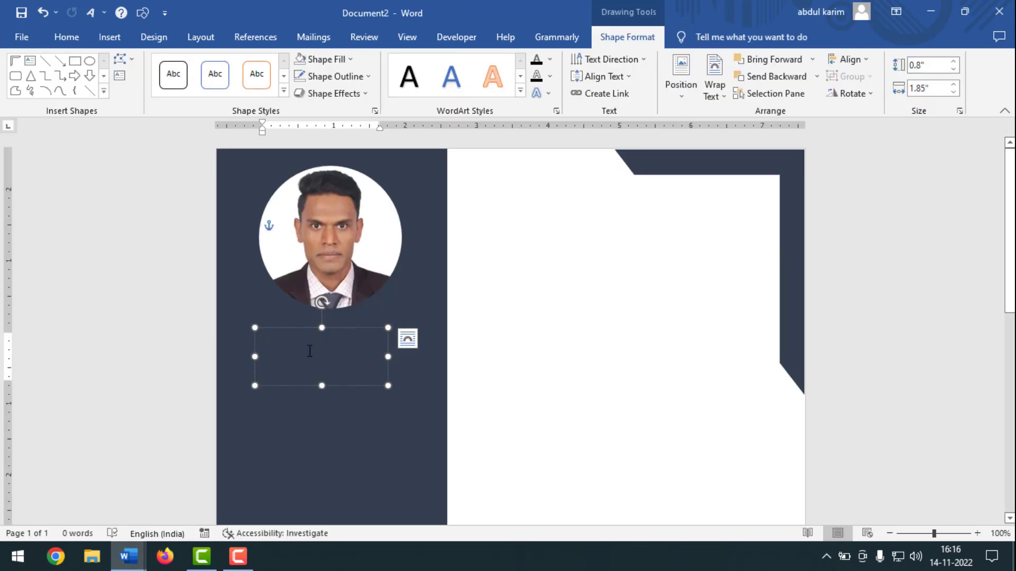
key("ctrl+v")
Step: Change the font colour of all text in the name text box to white
key("ctrl+a")
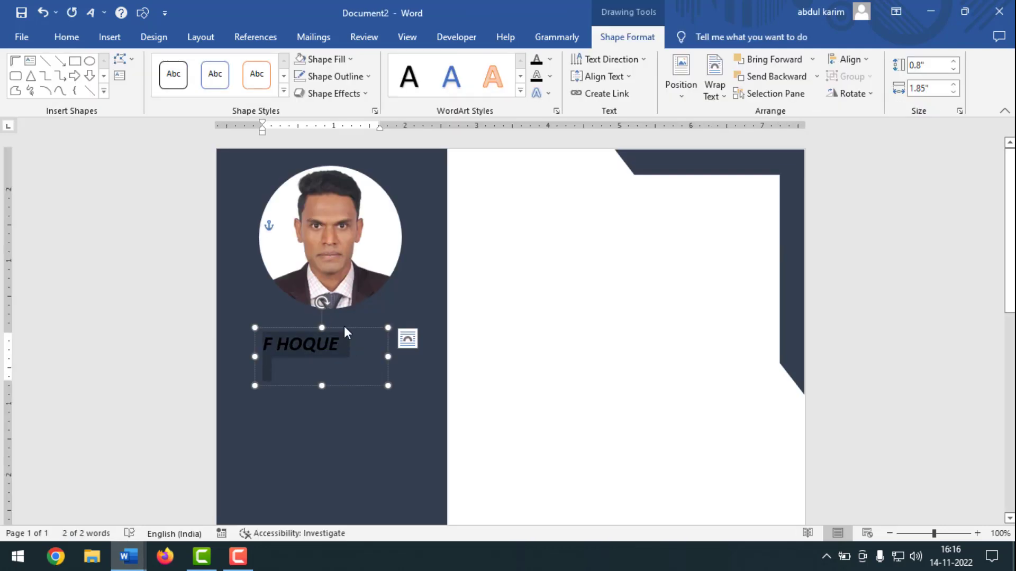
left_click(67, 37)
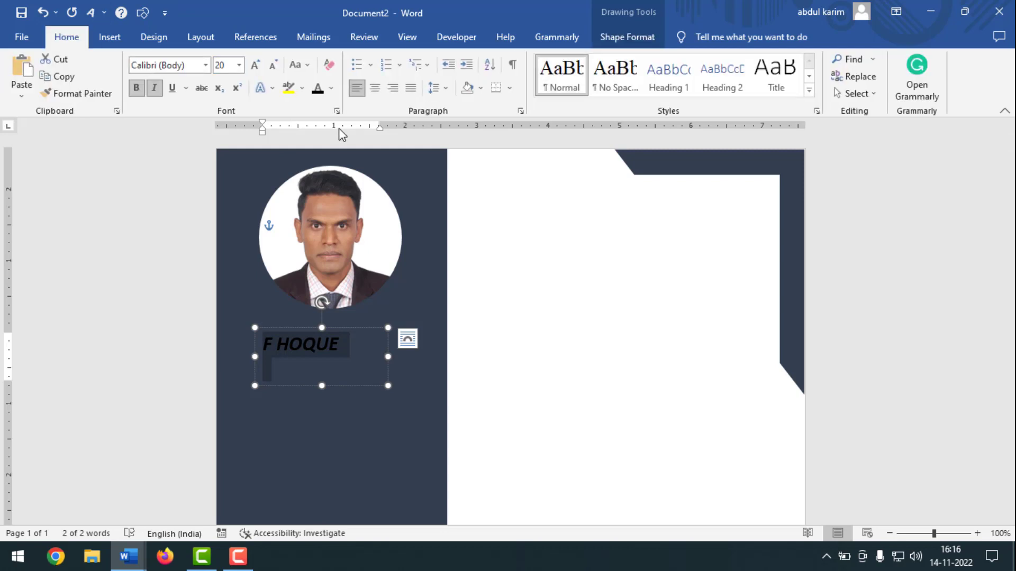
left_click(331, 88)
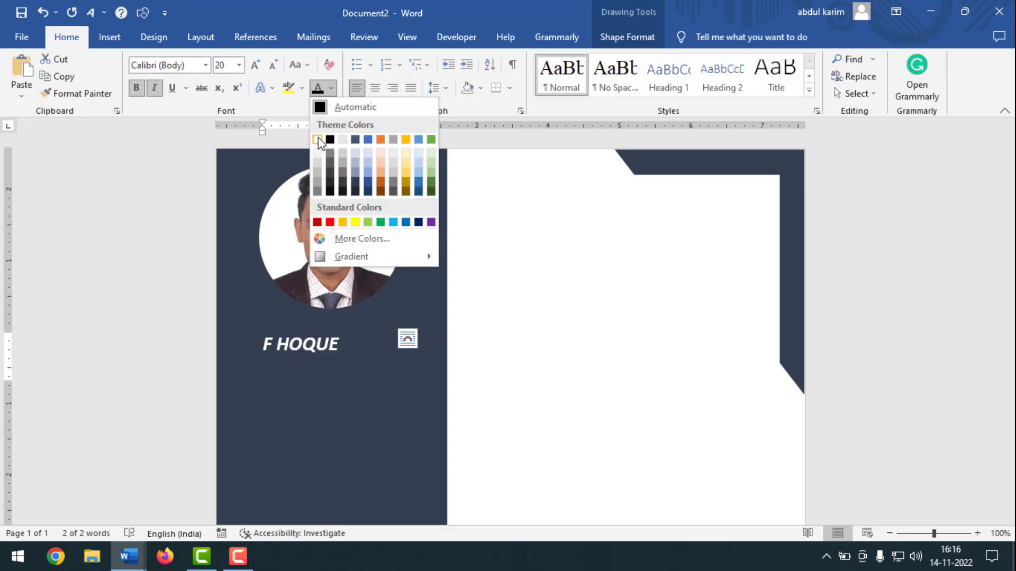
left_click(317, 139)
Step: Shrink the name text box to fit its single line and centre it directly beneath the portrait
left_click(325, 365)
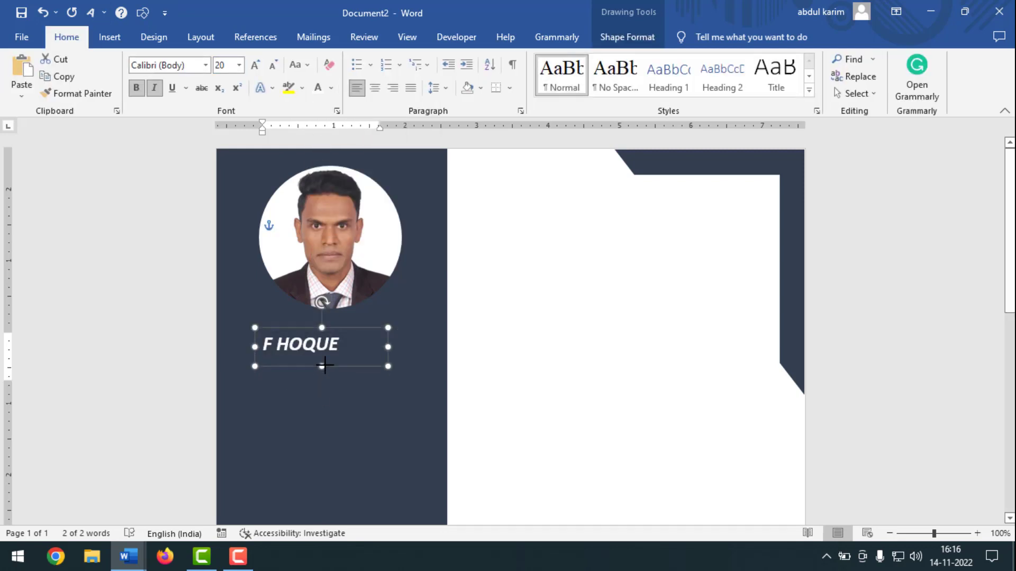
left_click_drag(324, 366, 324, 361)
left_click_drag(388, 345, 353, 345)
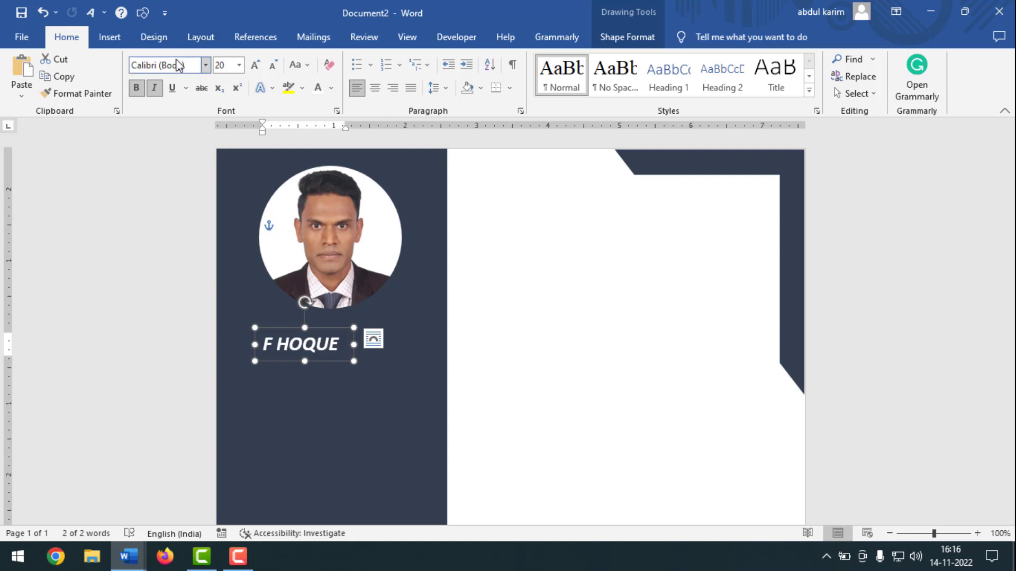
left_click_drag(336, 328, 359, 320)
left_click(332, 379)
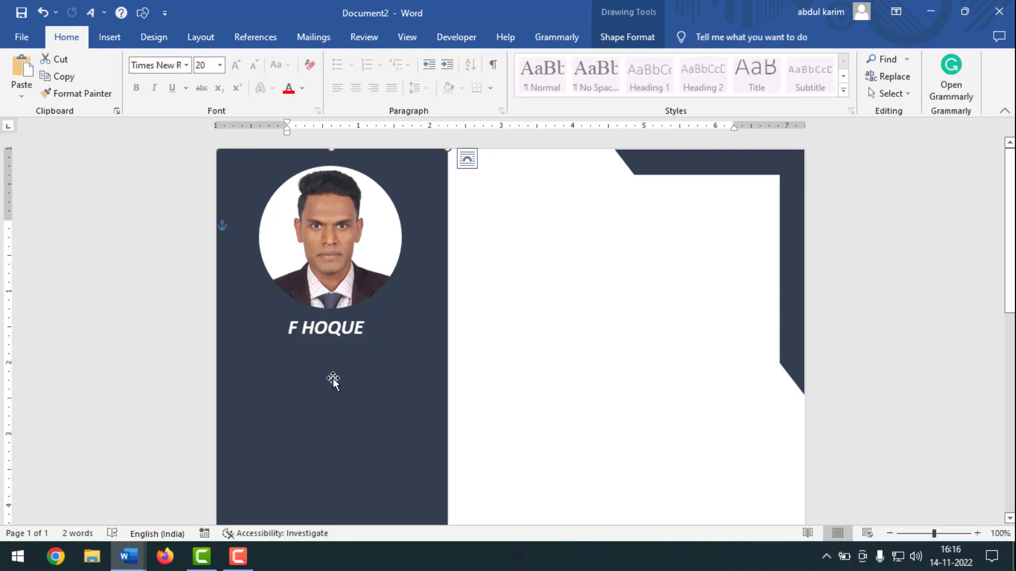
Step: In the CV INFORMATION document, add space after the paragraphs of the phone, e-mail and address lines
mouse_move(128, 557)
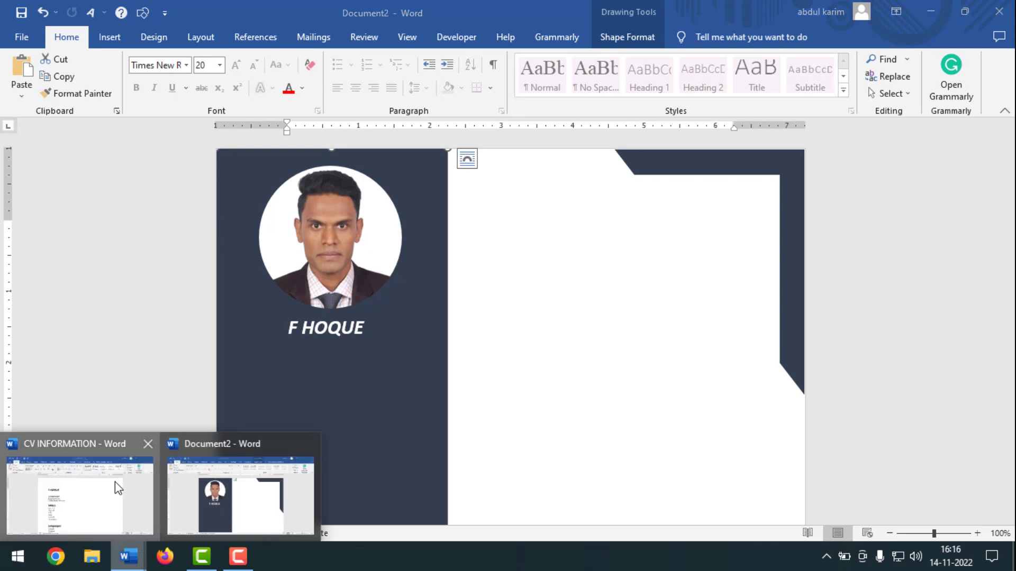
left_click(118, 484)
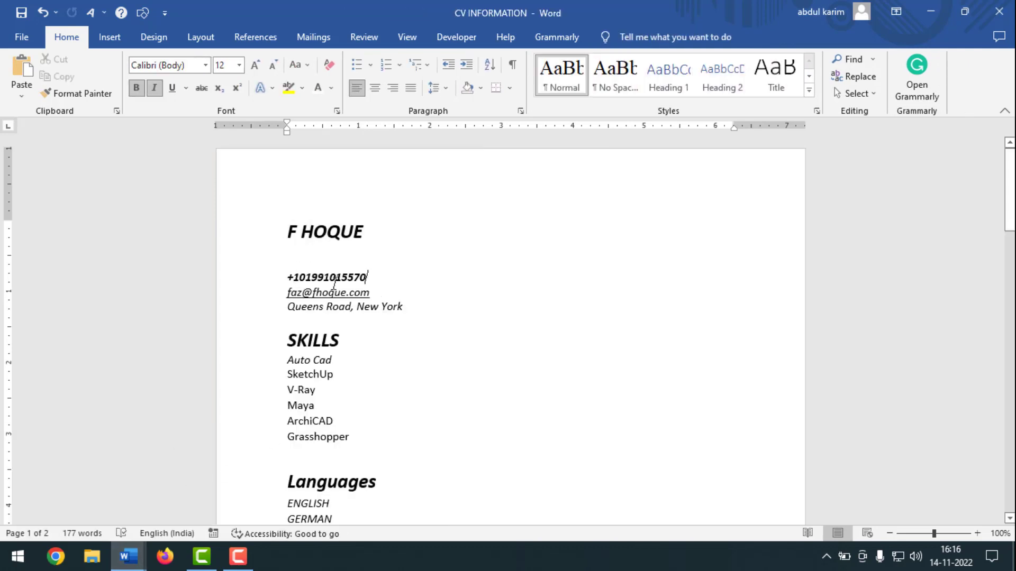
left_click(408, 305, "shift")
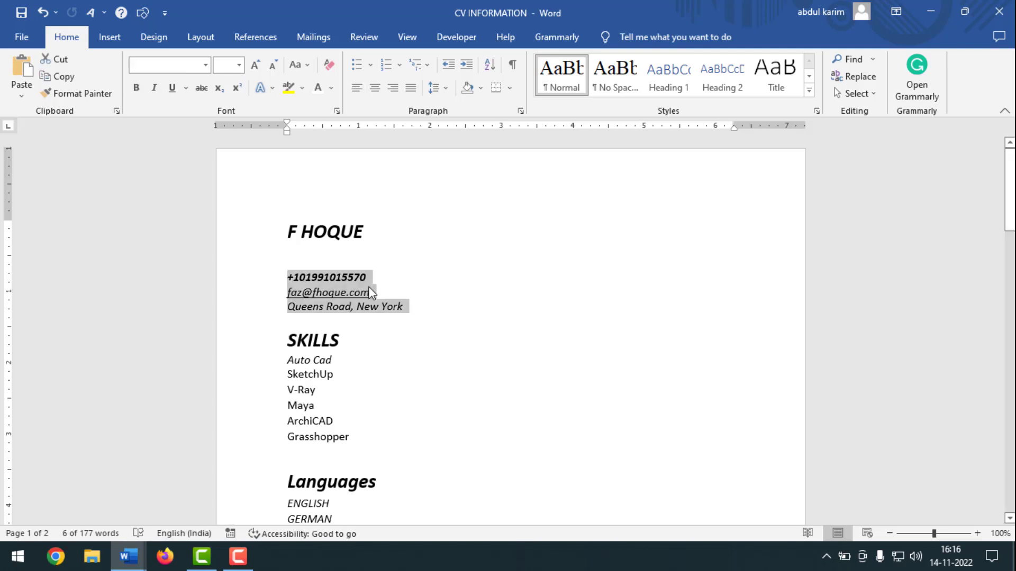
left_click(447, 89)
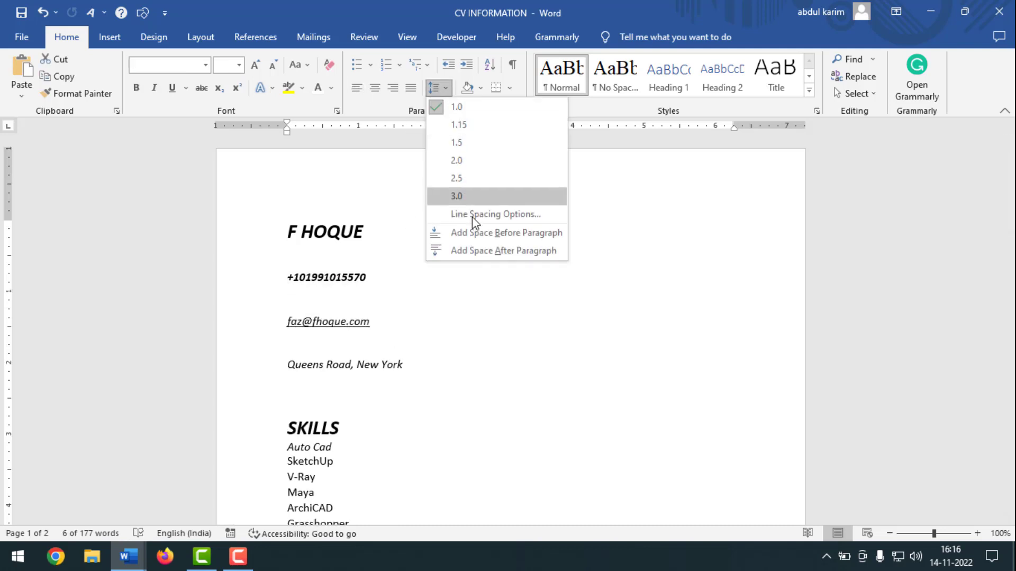
left_click(475, 248)
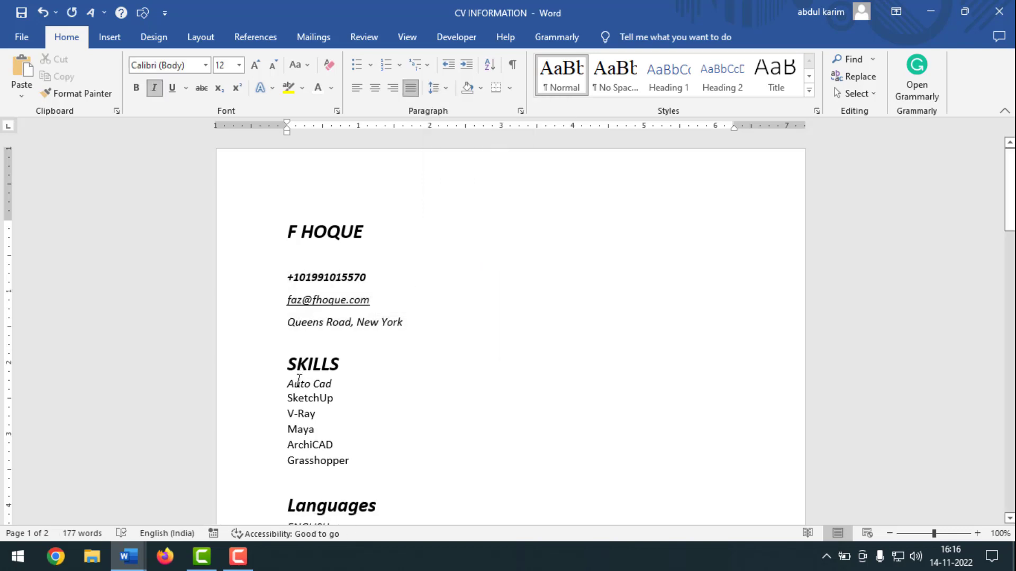
Step: Return to the resume in Document2 and place a copy of the name text box a short distance below the original
mouse_move(136, 546)
left_click(265, 479)
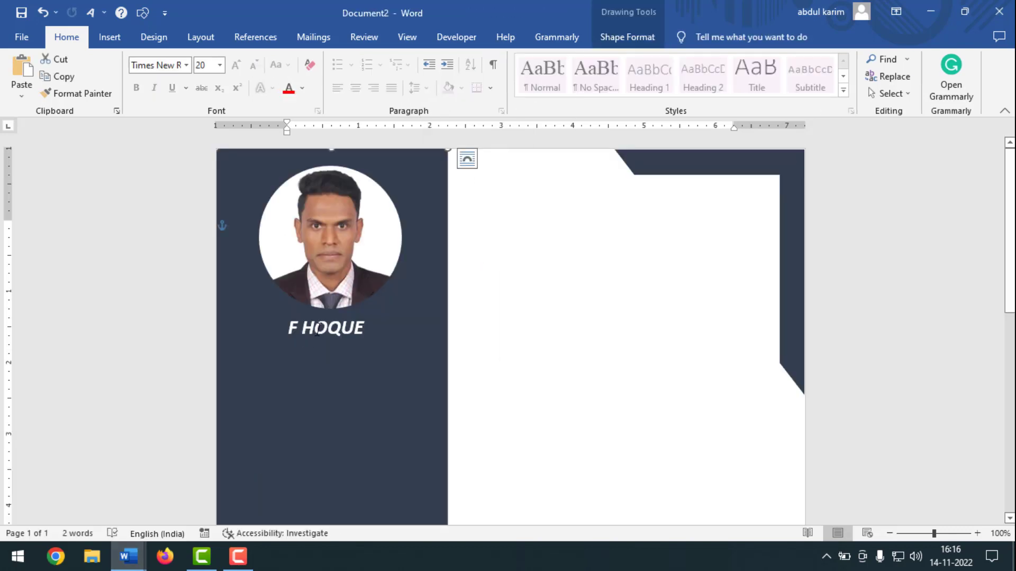
left_click(317, 329)
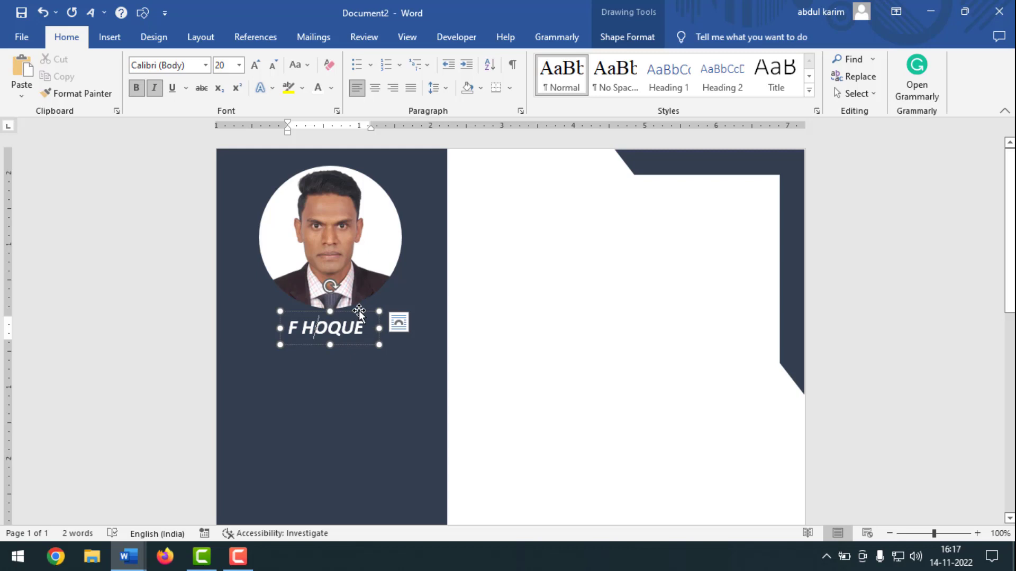
left_click_drag(359, 312, 348, 374)
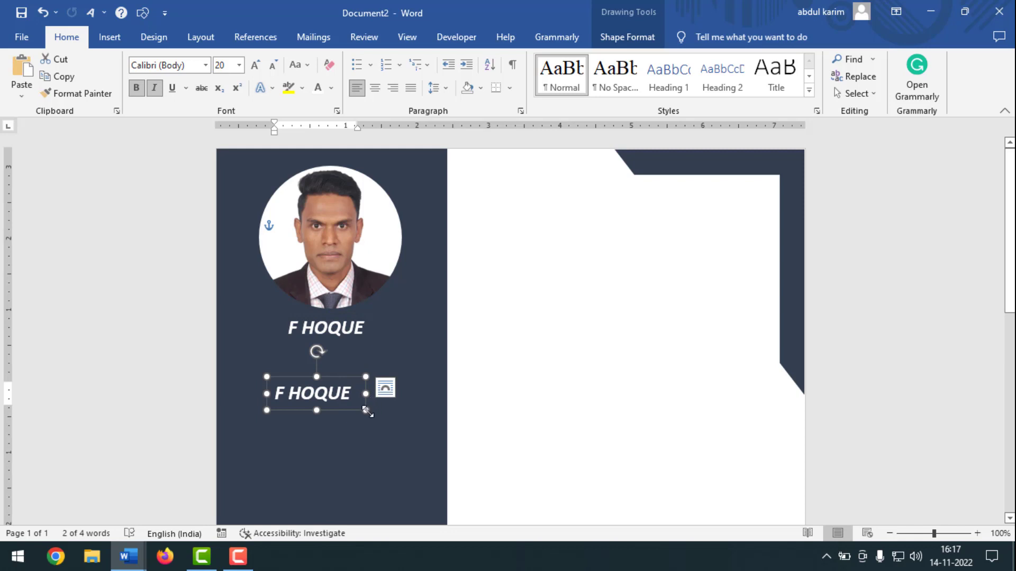
Step: Enlarge the copied text box to a multi-line block in the sidebar and delete the name inside it
left_click_drag(366, 411, 402, 490)
left_click_drag(360, 394, 243, 385)
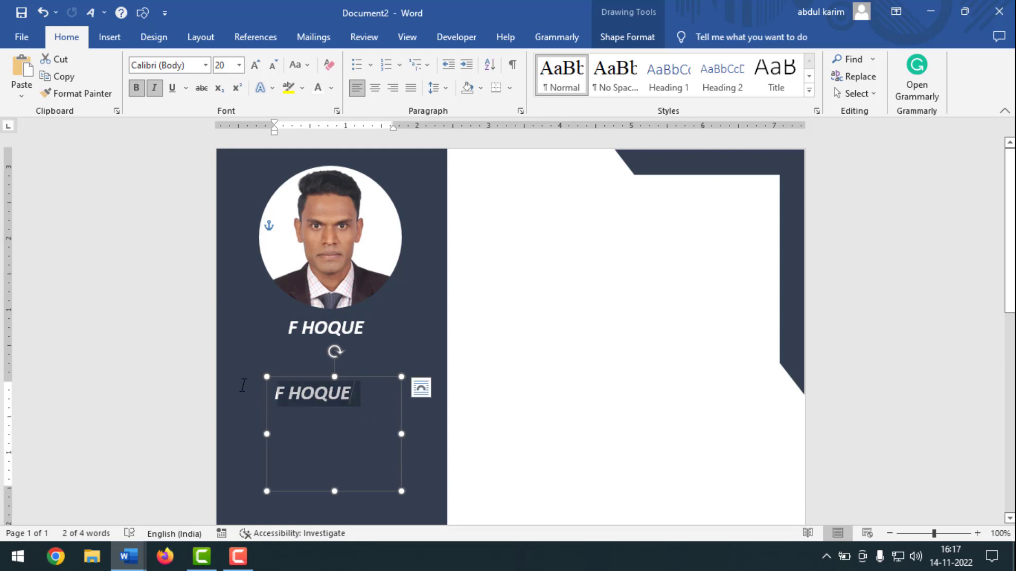
key("BackSpace")
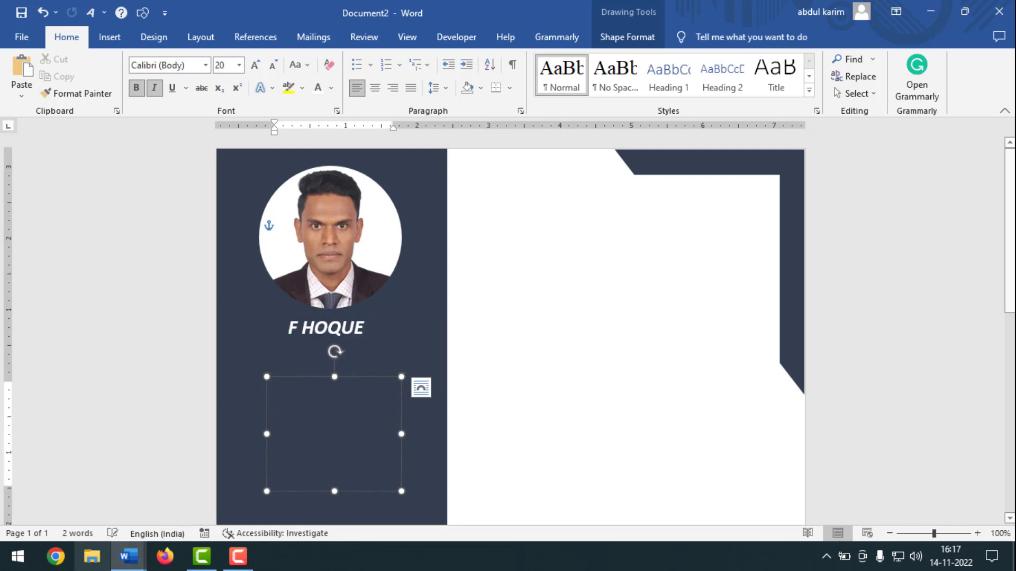
Step: Copy the phone, e-mail and address lines from the CV INFORMATION document into the empty sidebar text box of Document2
mouse_move(128, 556)
left_click(106, 503)
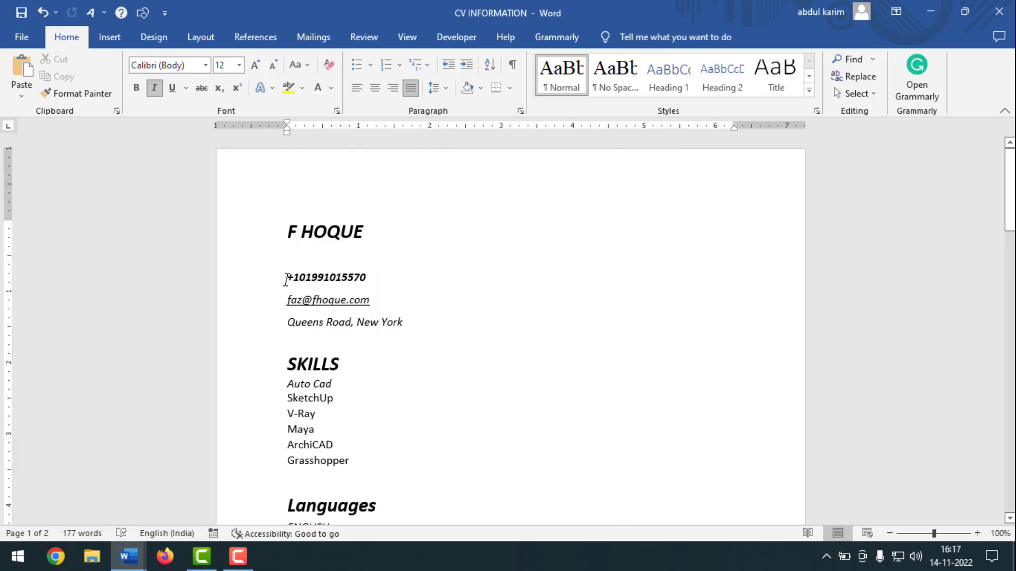
left_click_drag(286, 280, 404, 324)
right_click(344, 303)
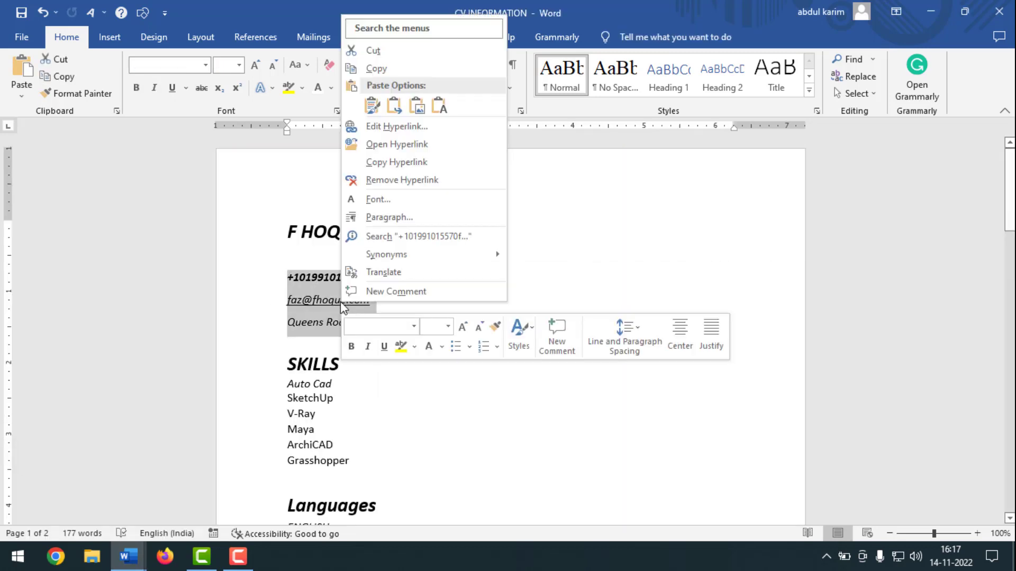
left_click(376, 68)
mouse_move(128, 556)
left_click(225, 464)
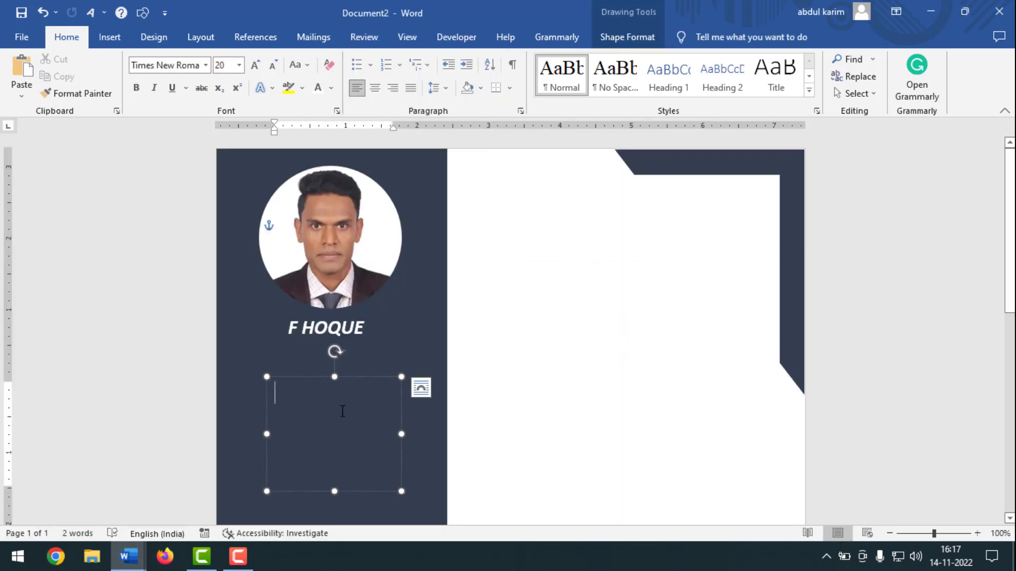
key("ctrl+v")
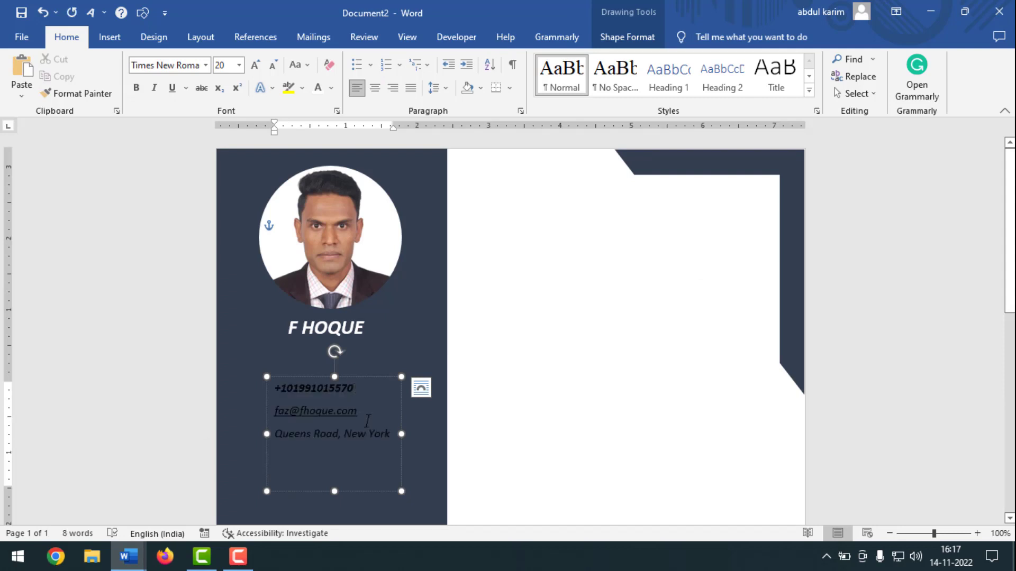
Step: Colour the contact text white, shorten its text box to fit the three lines and move it up beneath the name
key("ctrl+a")
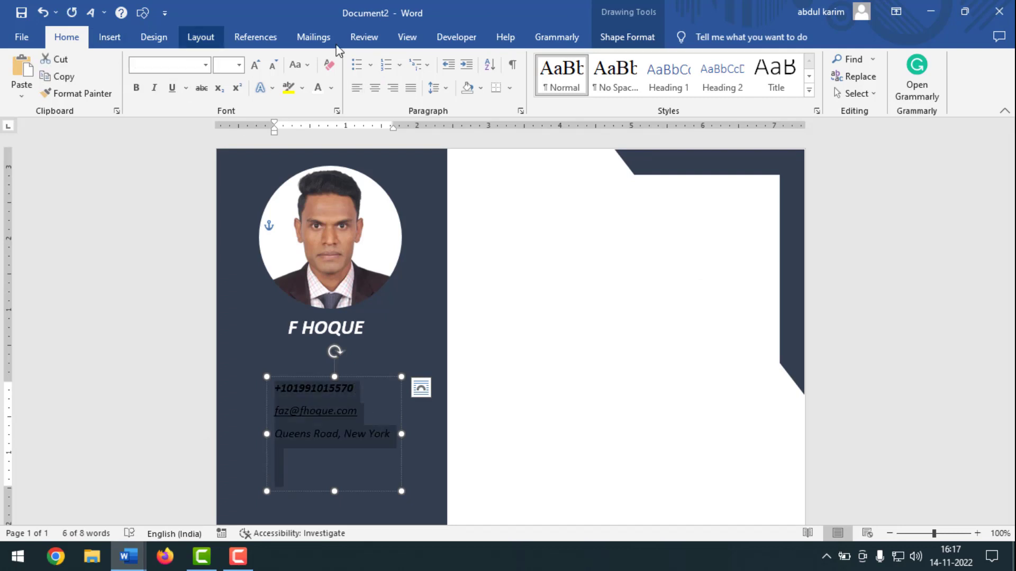
left_click(330, 88)
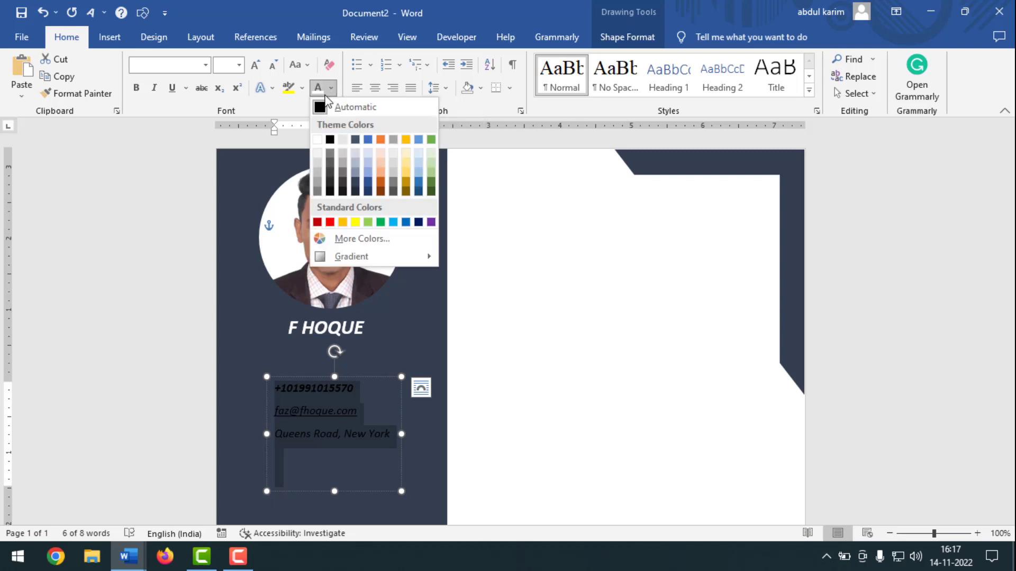
left_click(319, 139)
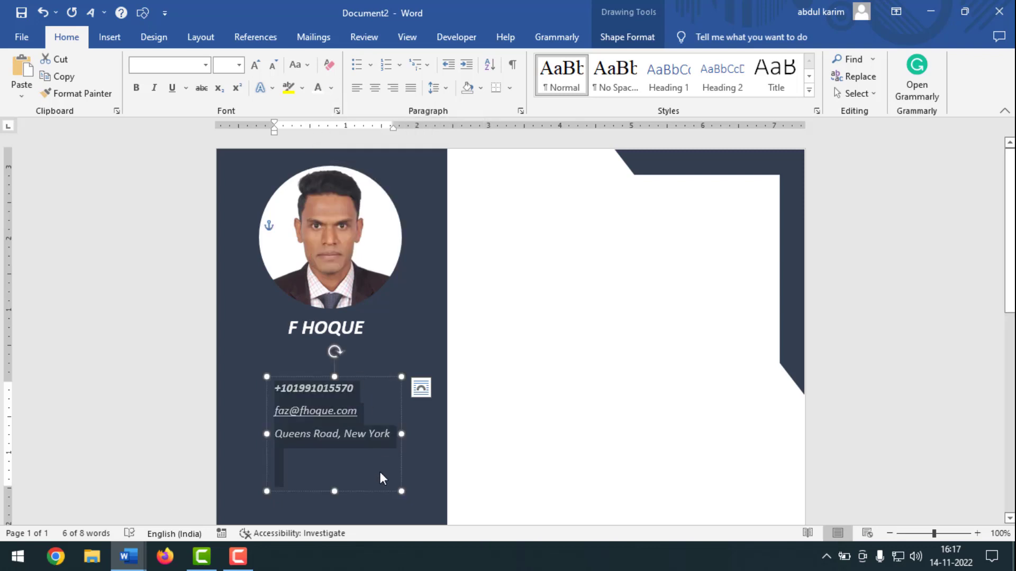
left_click_drag(334, 491, 339, 449)
left_click_drag(311, 378, 315, 358)
left_click(341, 484)
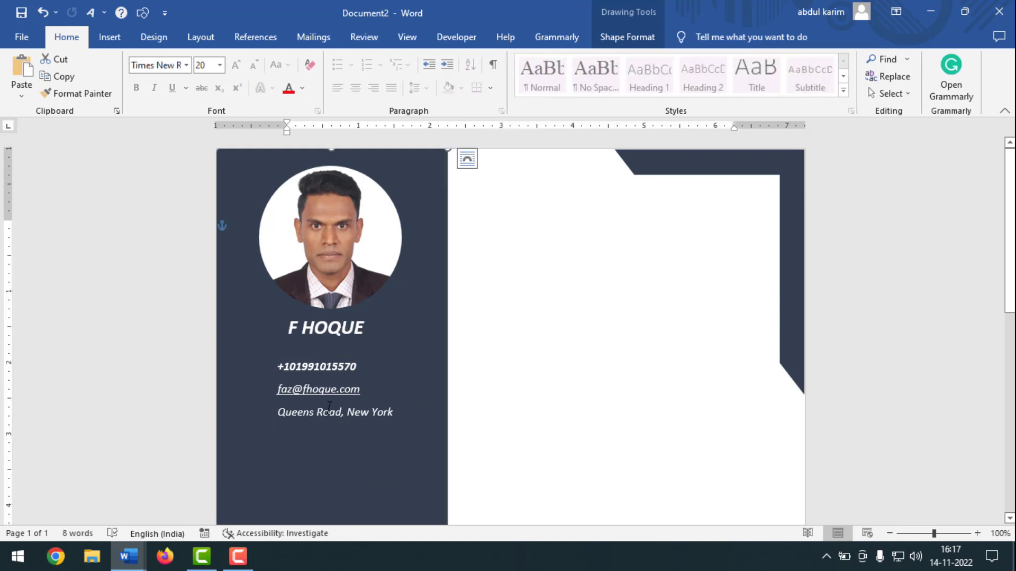
scroll(348, 476, "down", 2)
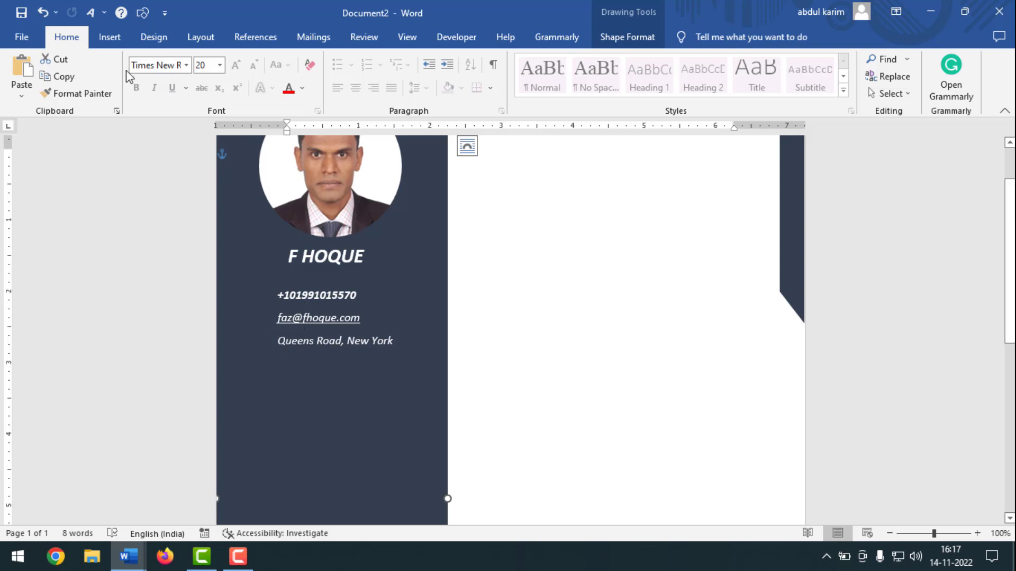
left_click(121, 40)
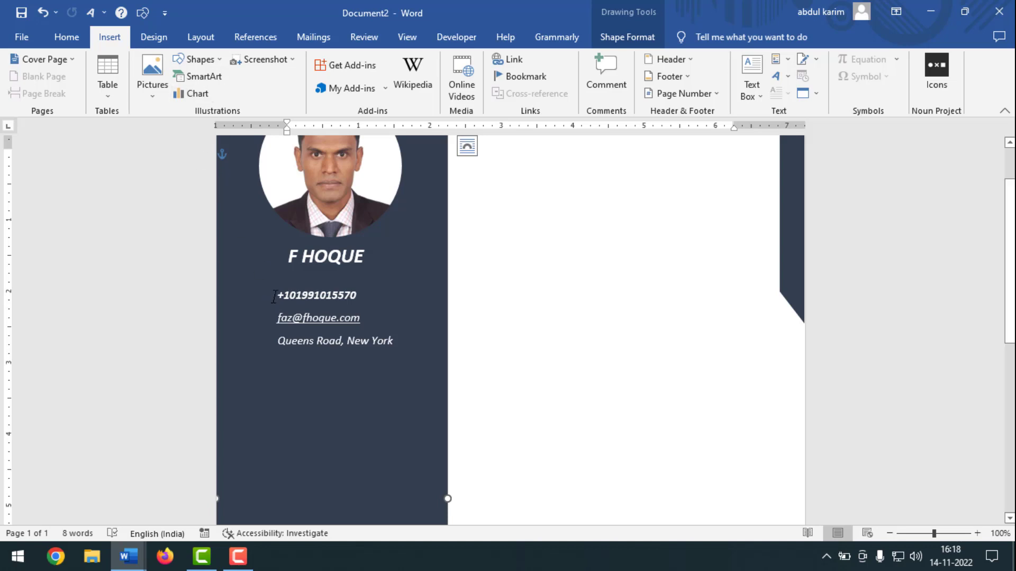
left_click(359, 71)
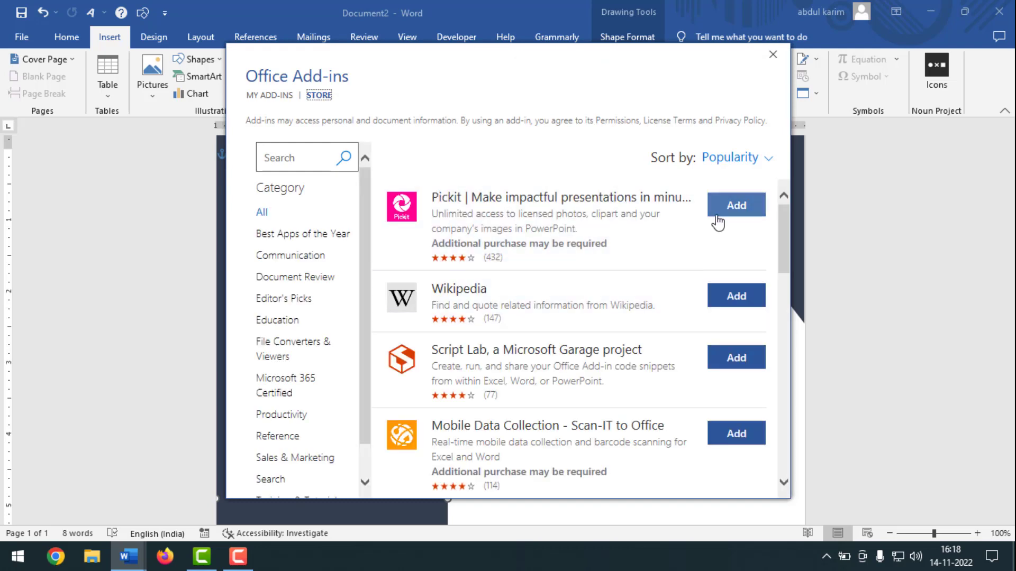
left_click(773, 54)
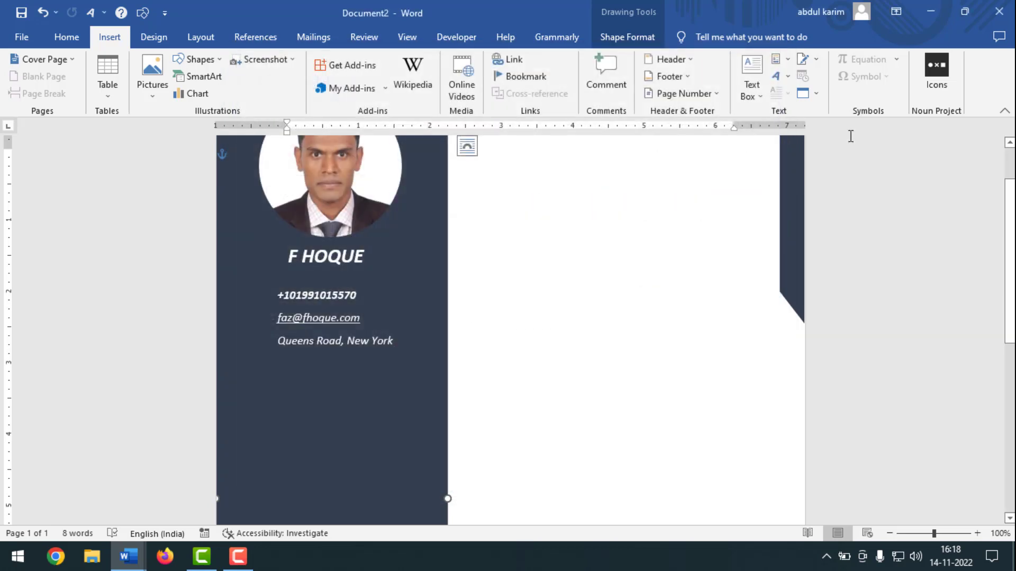
Step: Search the Noun Project icons for PHONE and insert the free Starter Pack telephone icon into the page body
left_click(937, 86)
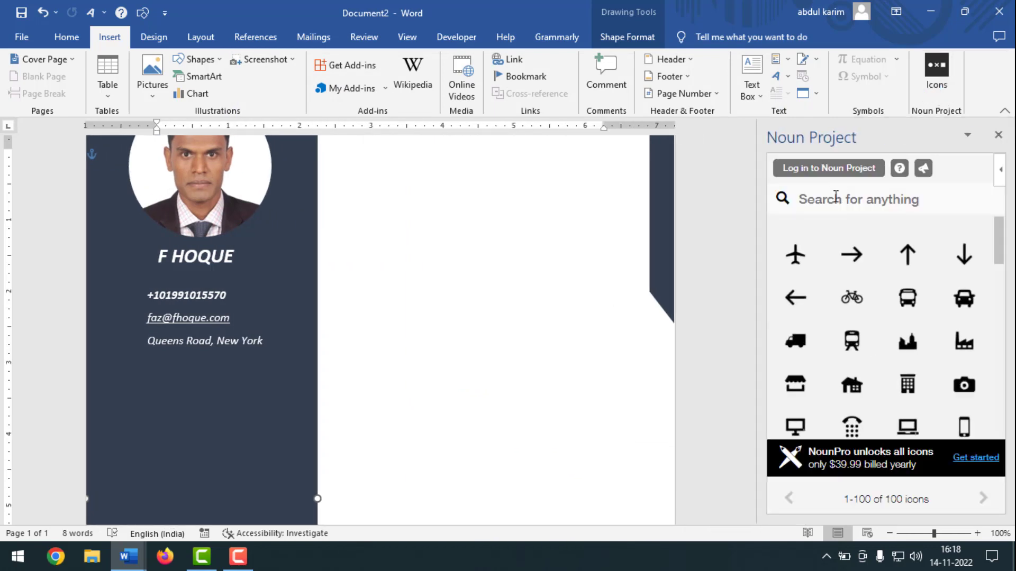
left_click(832, 204)
type("PH")
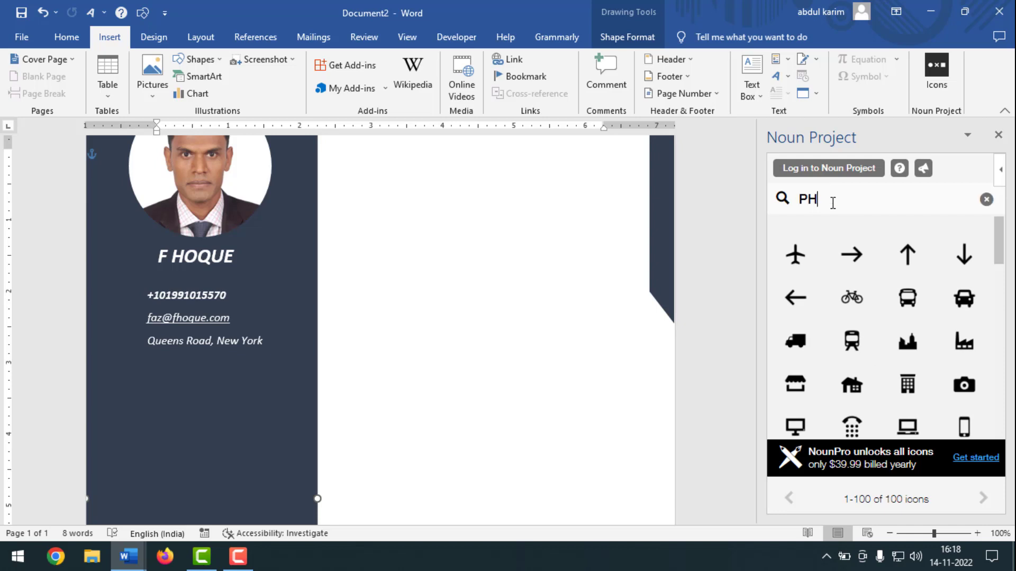
type("ONE")
key("Return")
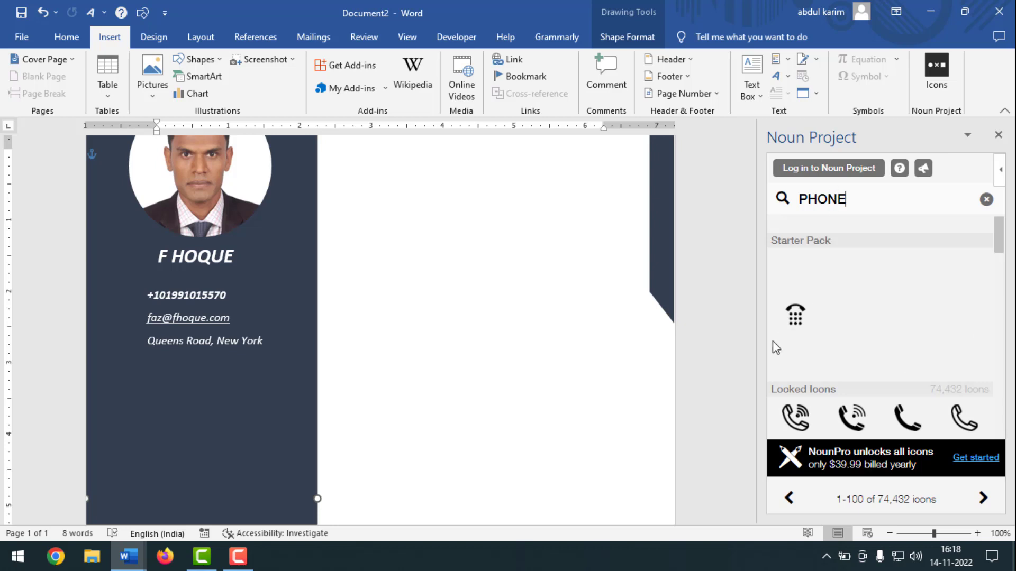
left_click(395, 298)
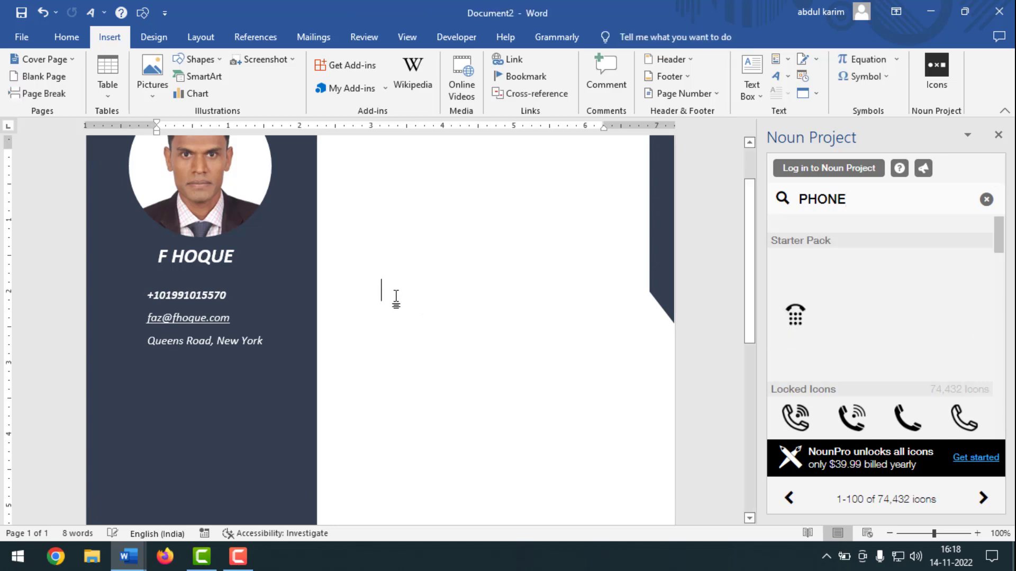
left_click(793, 317)
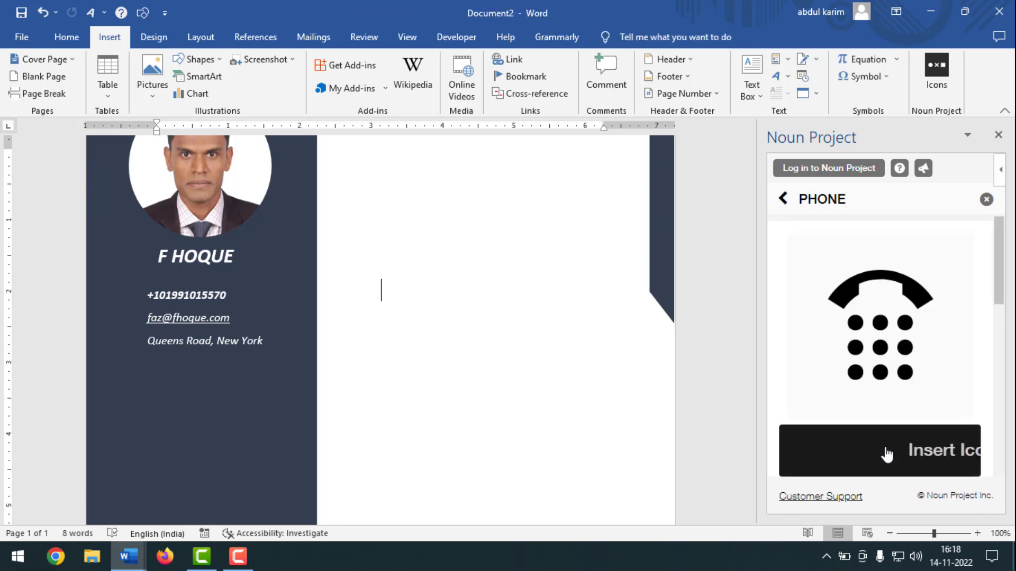
left_click(888, 455)
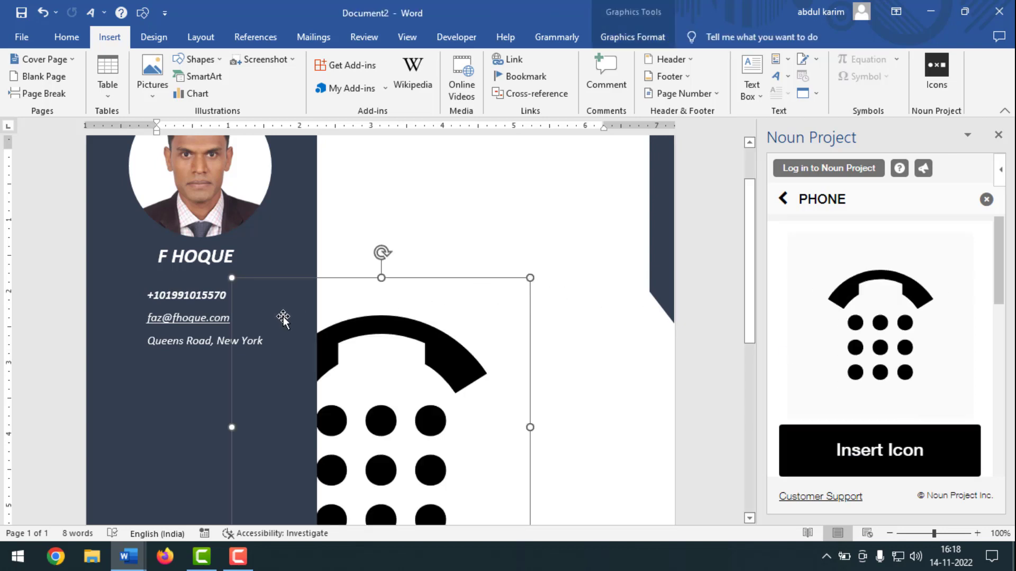
Step: Set the telephone icon's text wrapping to In Front of Text and shrink it to about 0.34 inches square
left_click(633, 38)
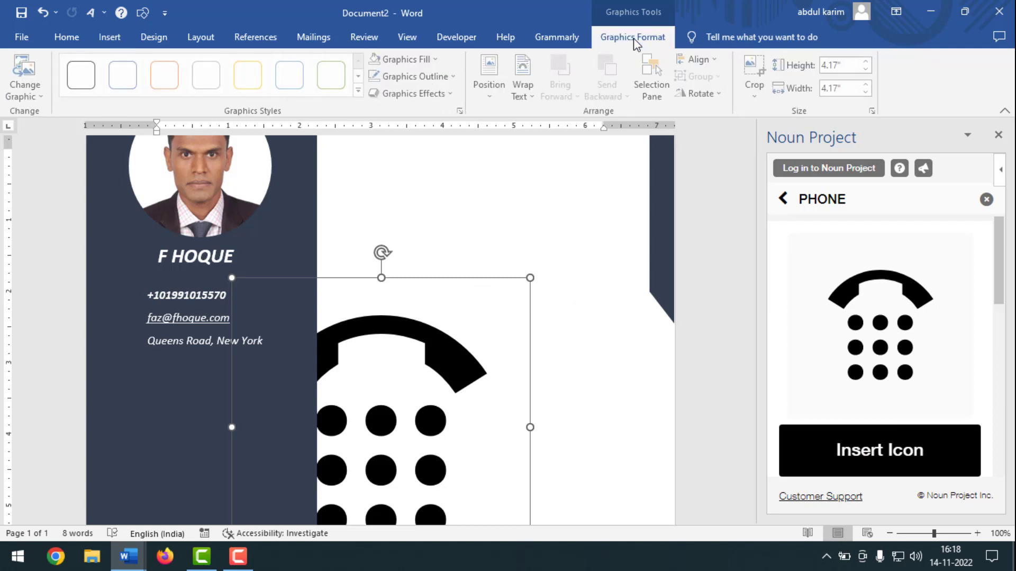
left_click(524, 93)
left_click(568, 222)
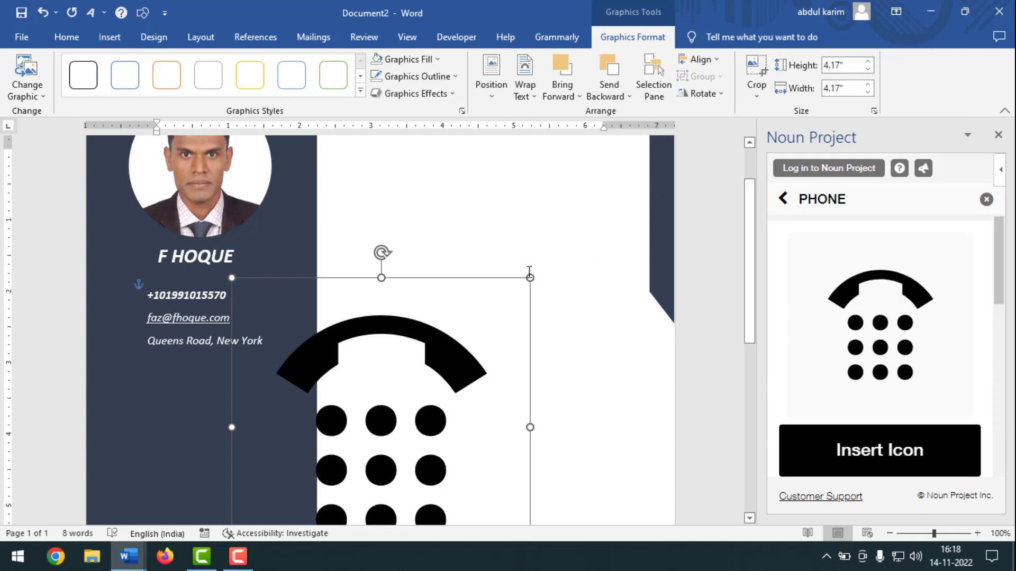
left_click_drag(529, 278, 351, 413)
scroll(347, 410, "down", 5)
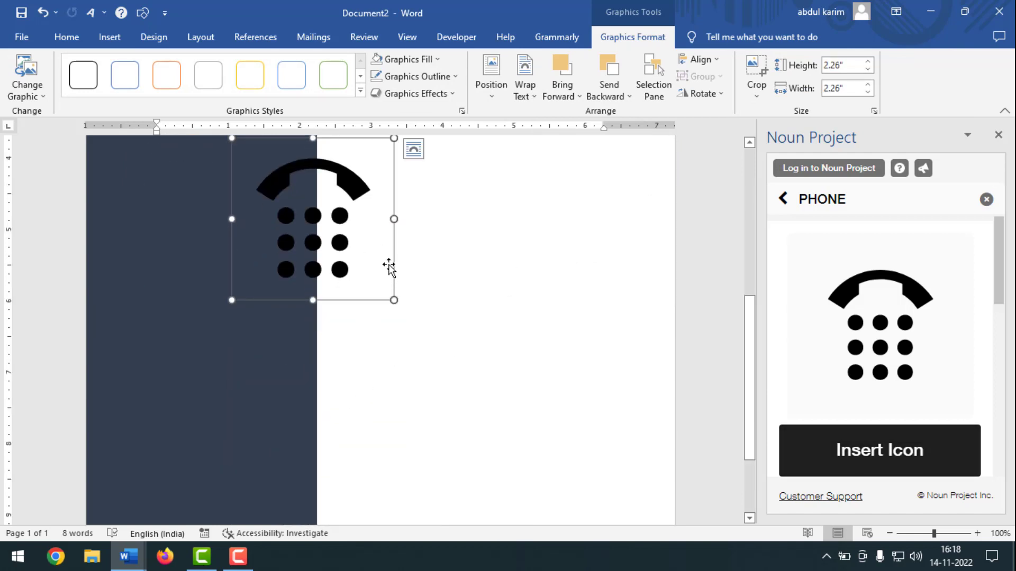
left_click_drag(232, 138, 236, 276)
scroll(236, 276, "up", 5)
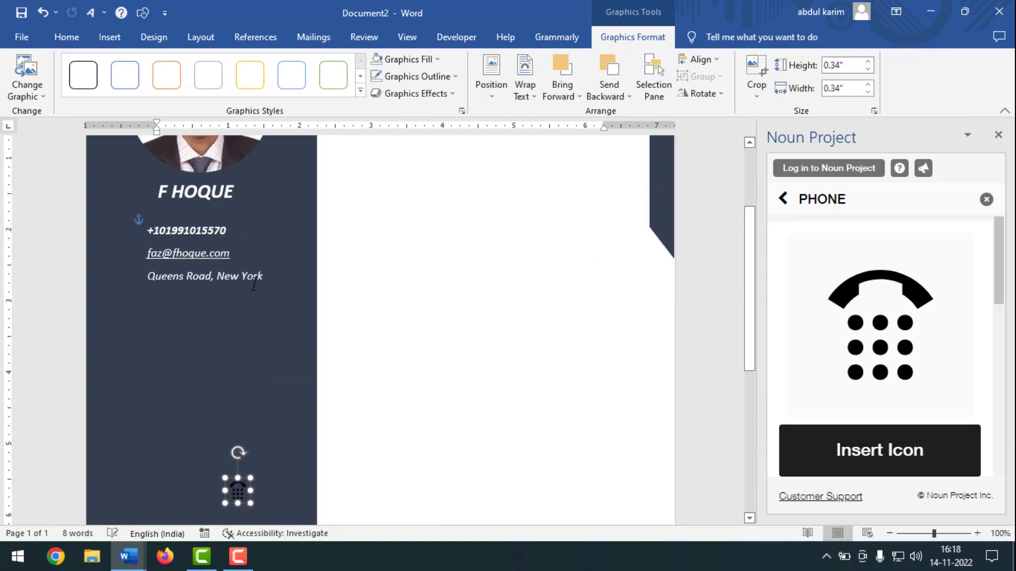
Step: Place the telephone icon just before the phone number, reduced to about 0.27 inches square, and fill it white
left_click_drag(236, 488, 133, 229)
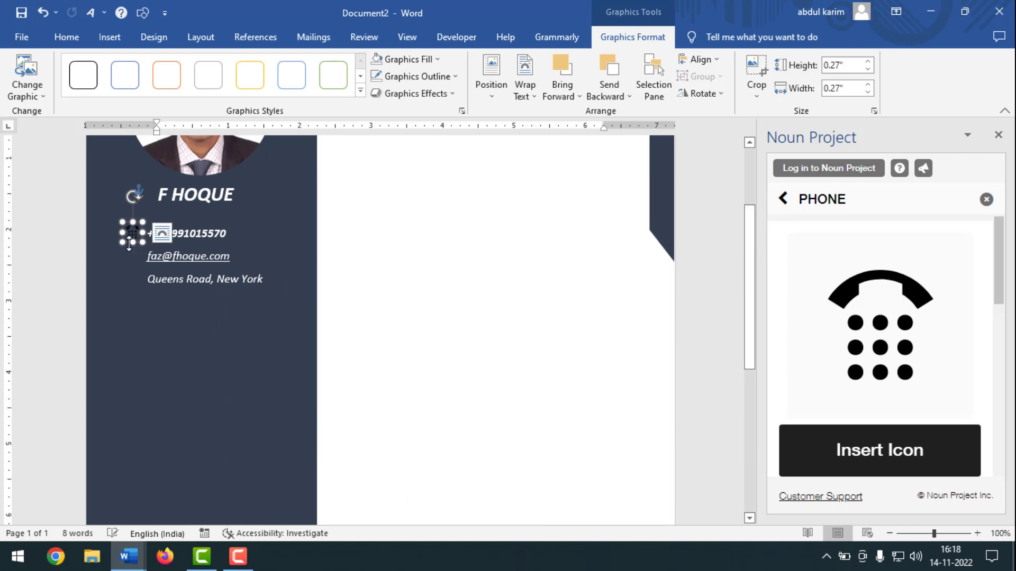
left_click(437, 59)
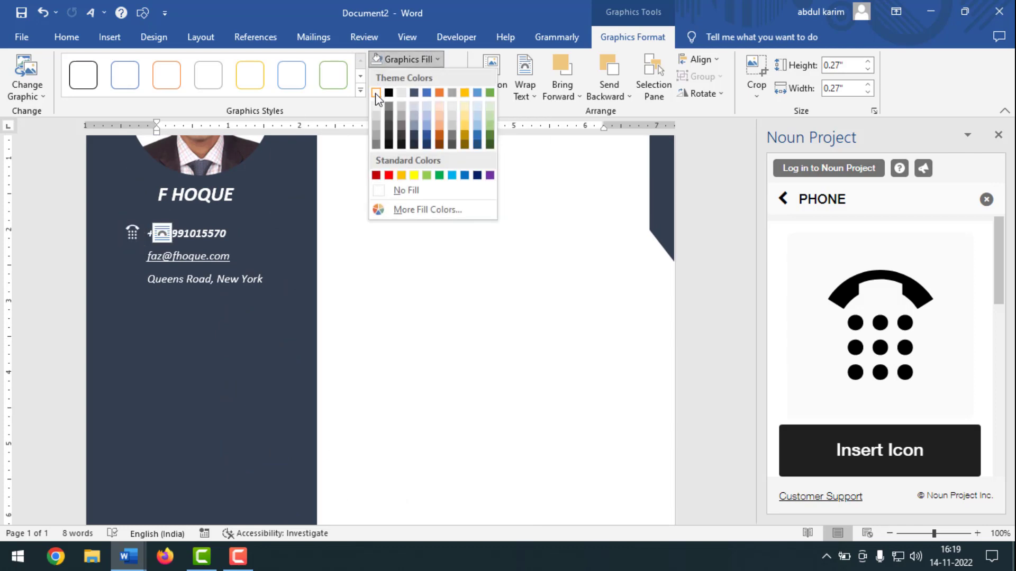
left_click(375, 94)
left_click(252, 331)
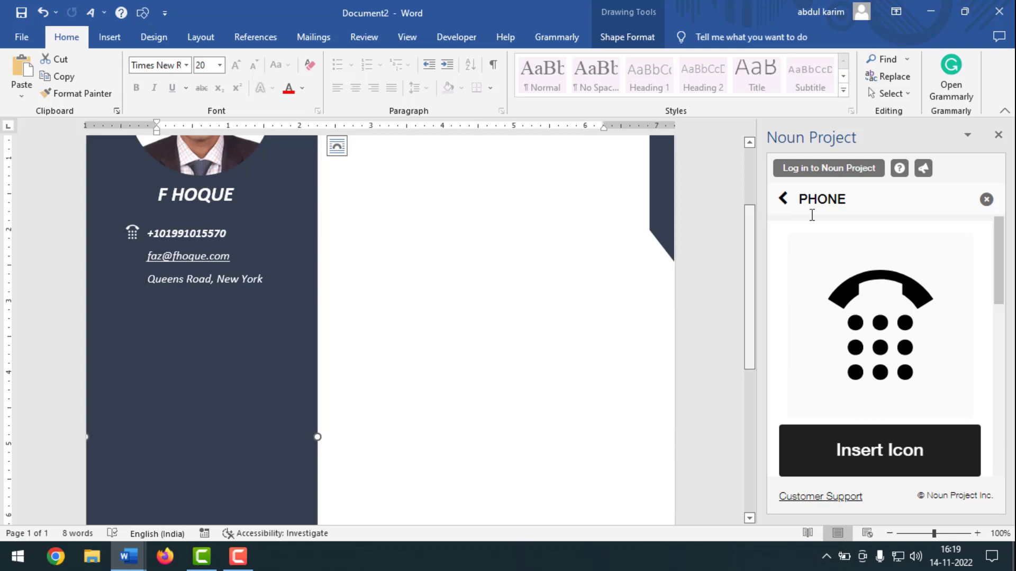
Step: Search the Noun Project icons for email and insert the free Starter Pack envelope icon into the page body
left_click_drag(857, 200, 730, 211)
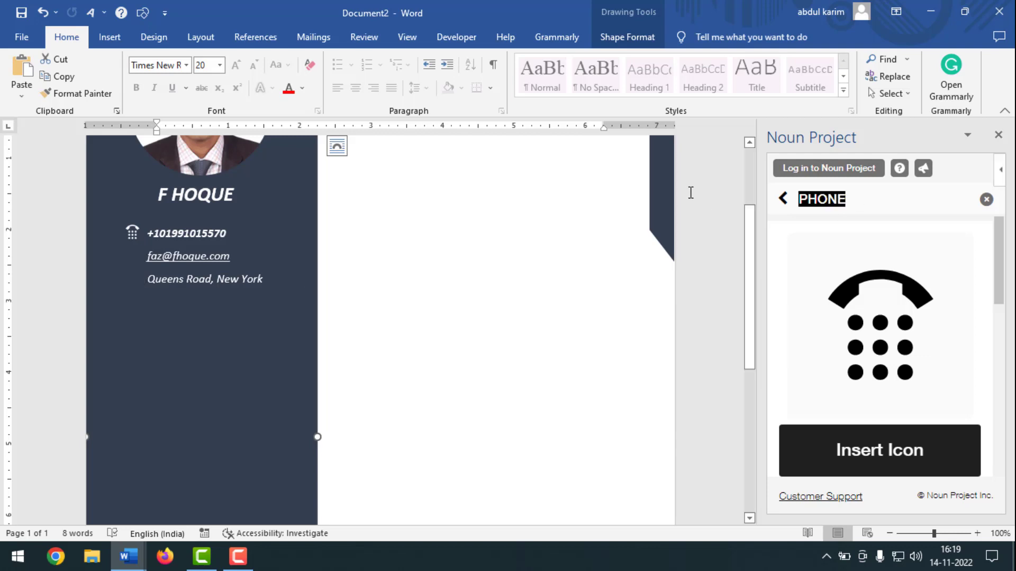
type("email")
key("Return")
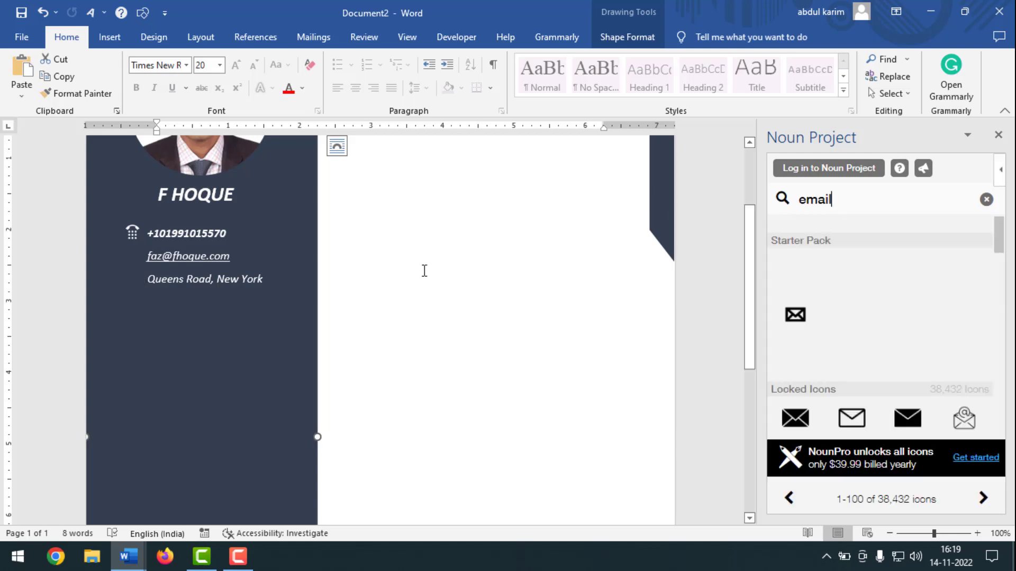
left_click(399, 284)
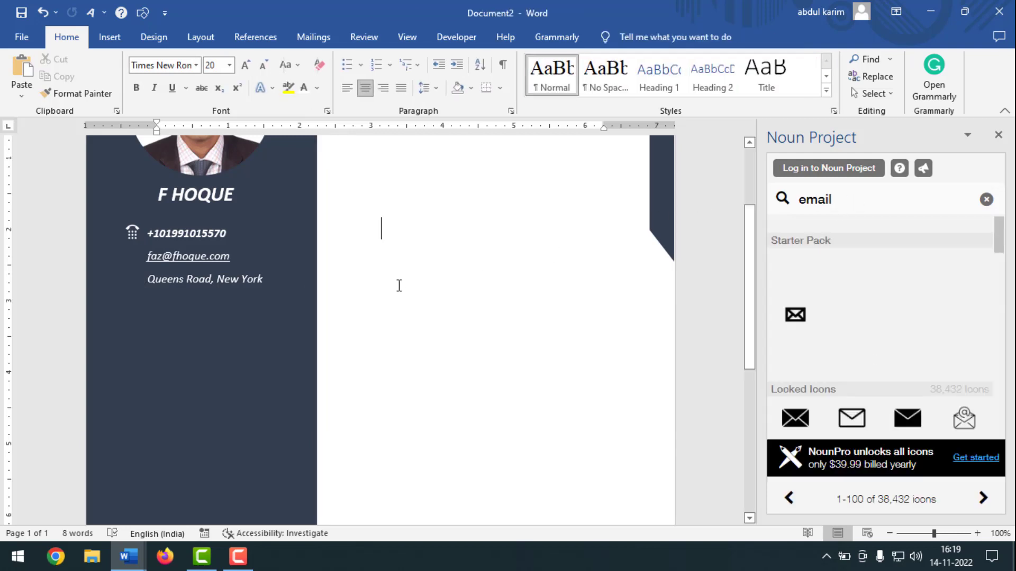
left_click(795, 315)
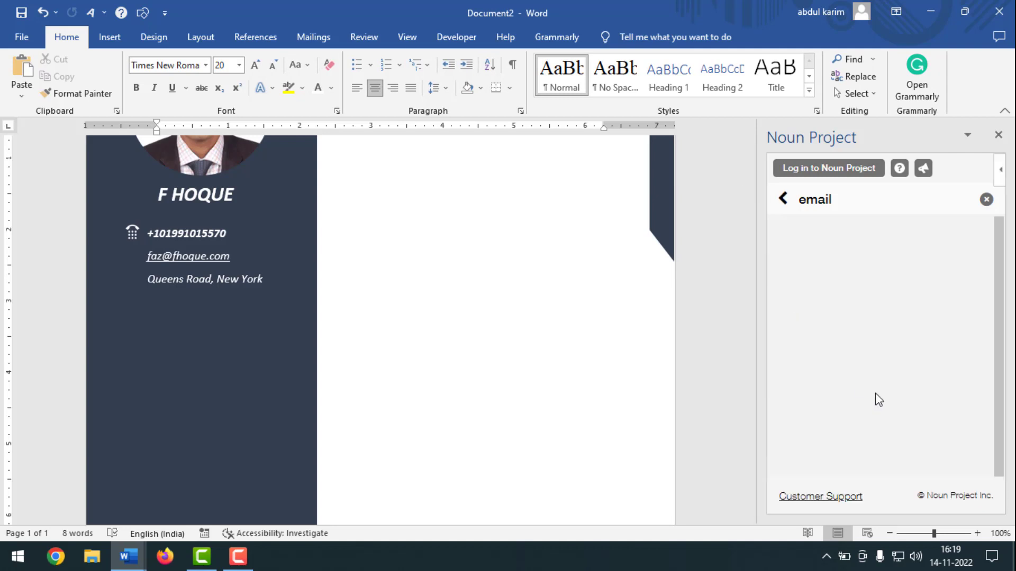
left_click(875, 451)
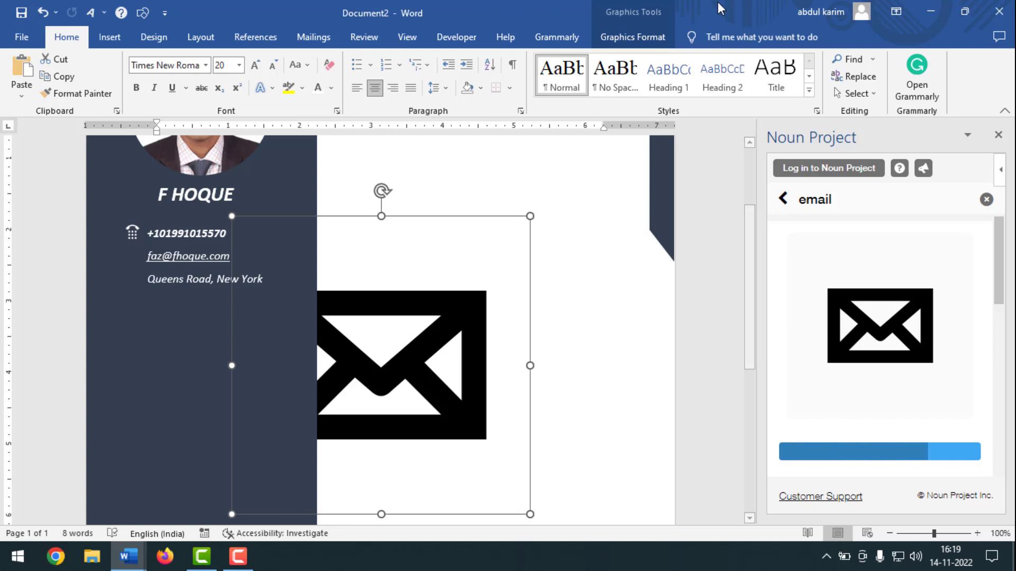
Step: Set the envelope icon's text wrapping to In Front of Text and shrink it to about 0.35 inches square
left_click(651, 35)
left_click(526, 88)
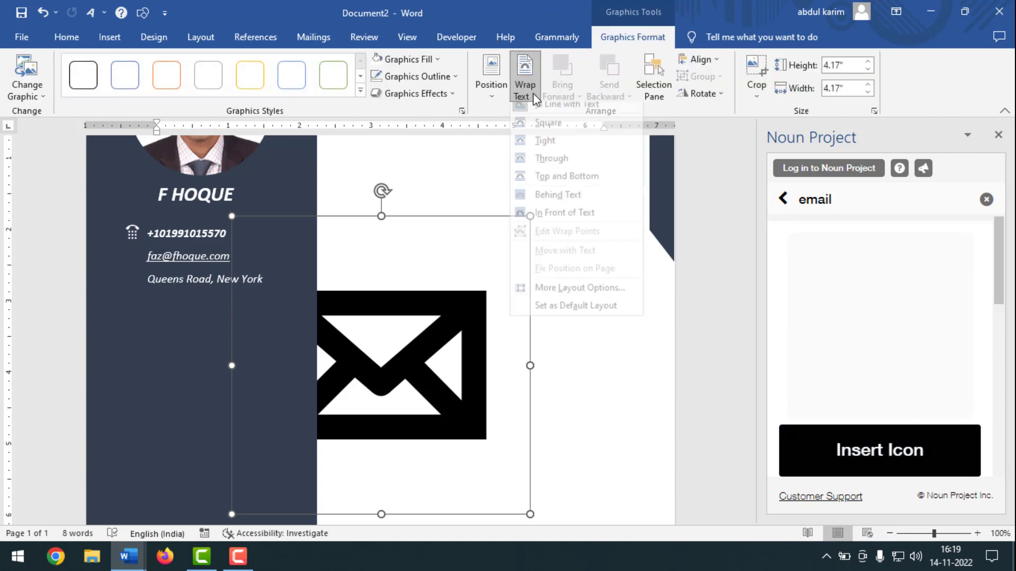
left_click(567, 221)
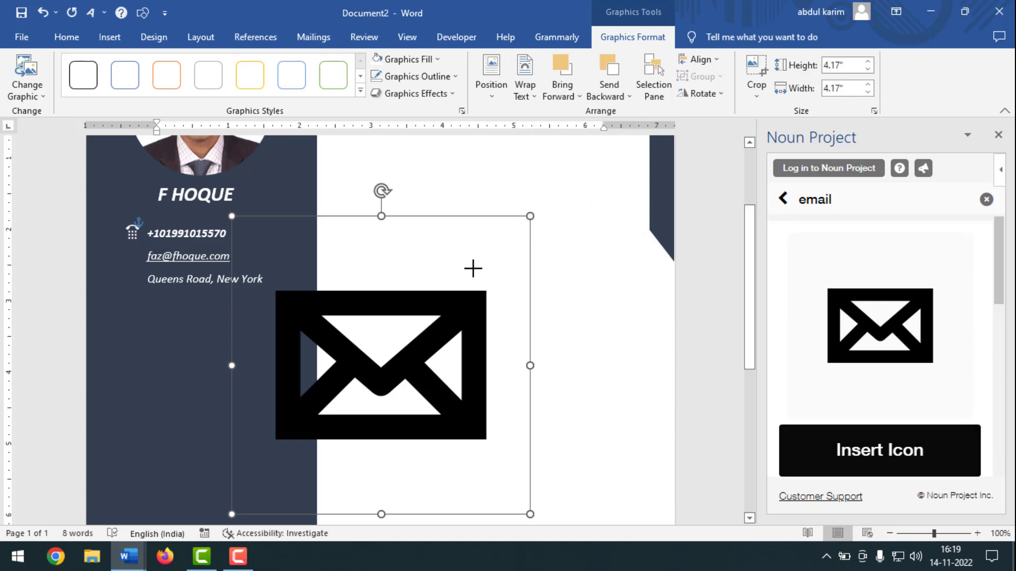
left_click_drag(473, 268, 233, 488)
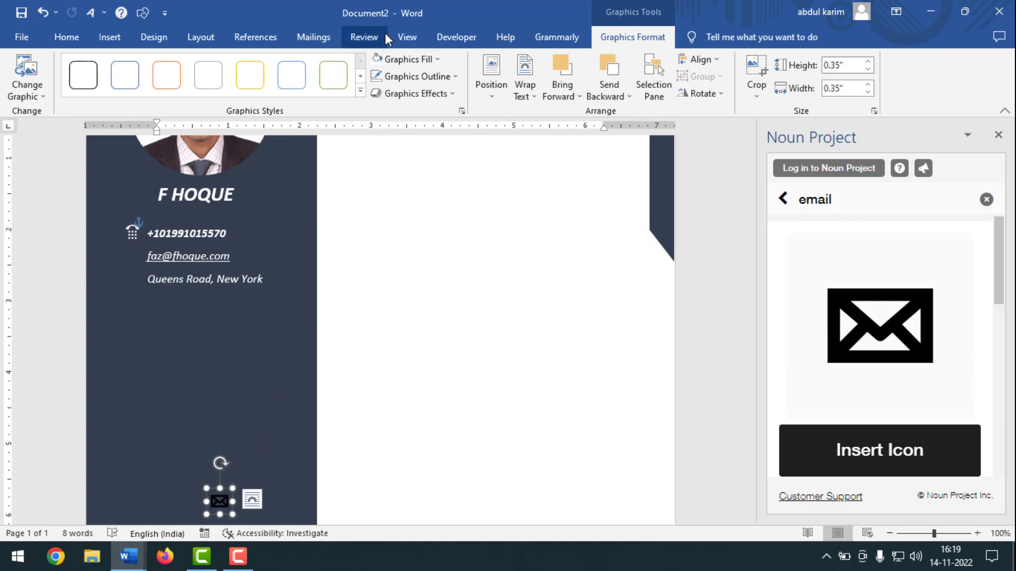
Step: Fill the envelope icon white and place it just before the e-mail line, below the telephone icon
left_click(437, 60)
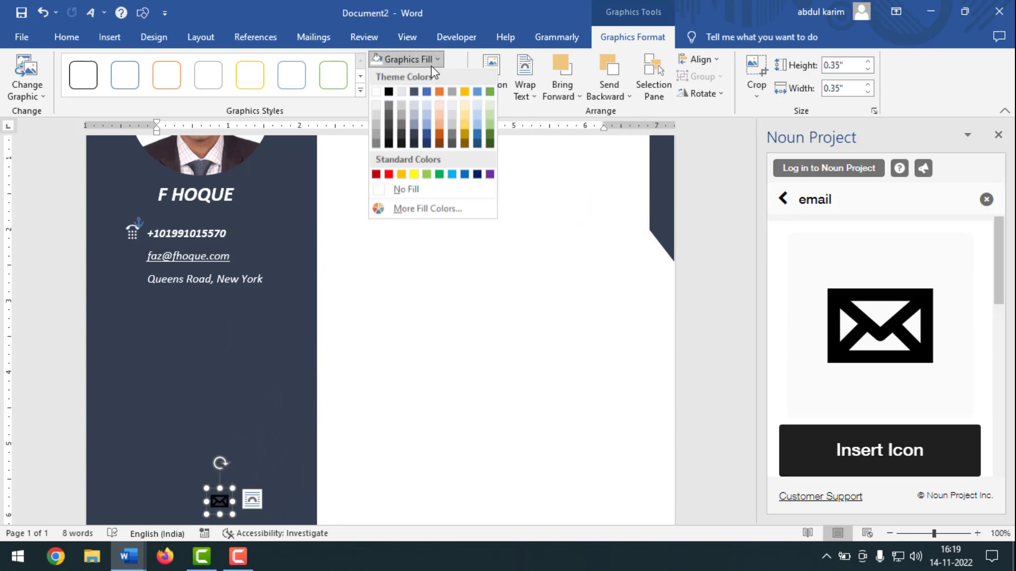
left_click(376, 93)
left_click_drag(211, 490, 128, 255)
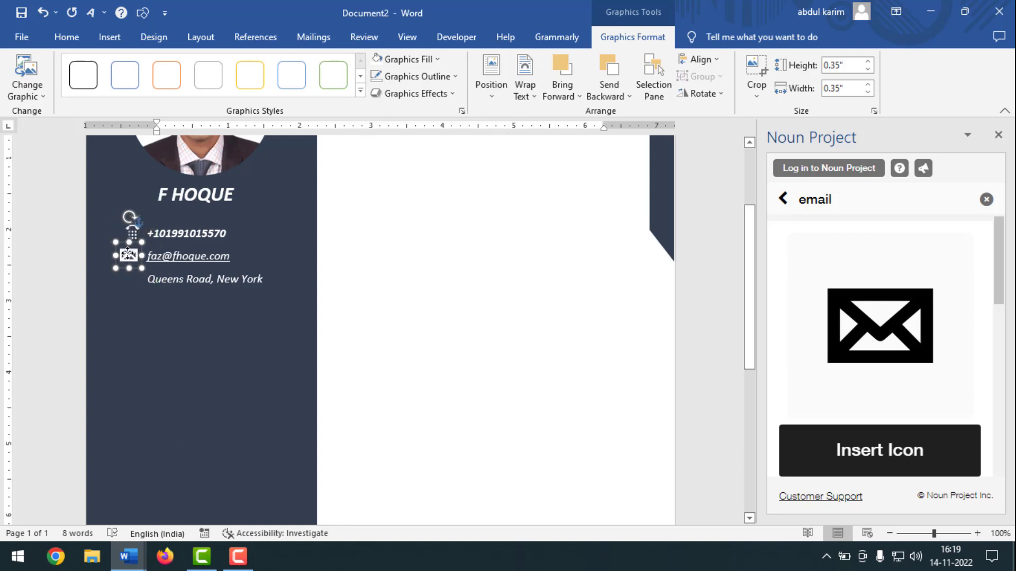
Step: Search the Noun Project icons for location and insert the free Starter Pack solid map pin icon into the page body
left_click(245, 325)
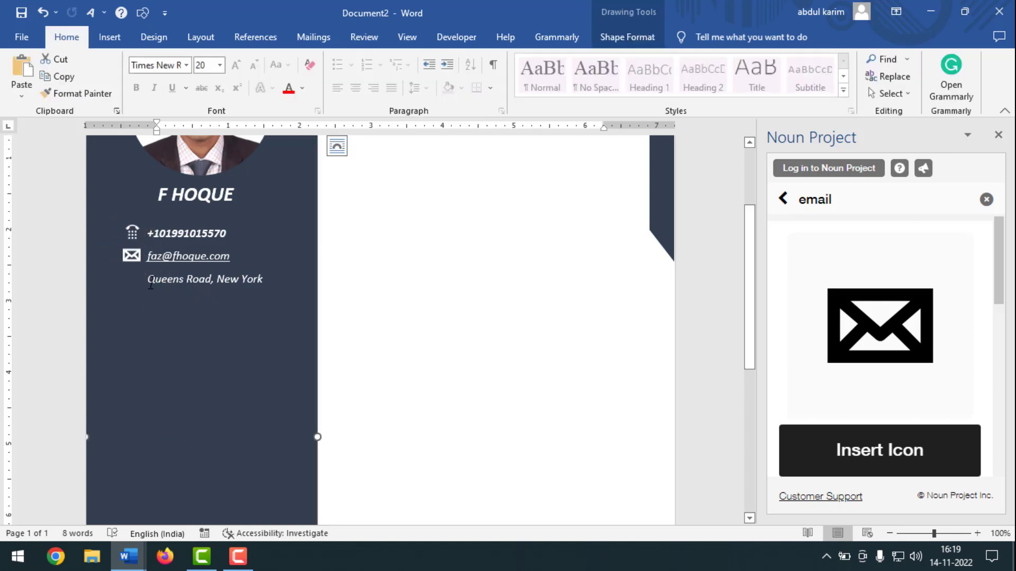
left_click_drag(841, 205, 714, 179)
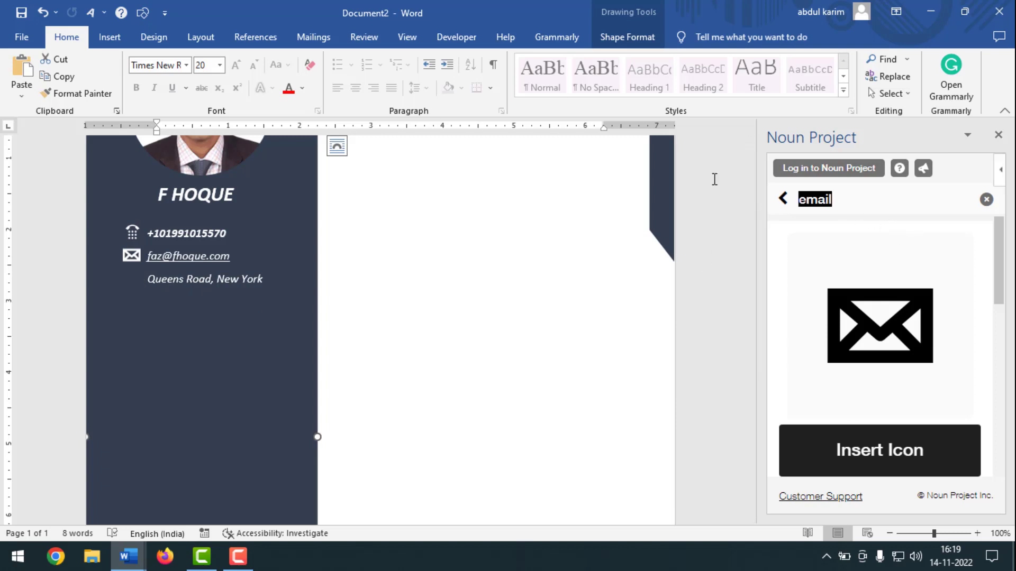
key("BackSpace")
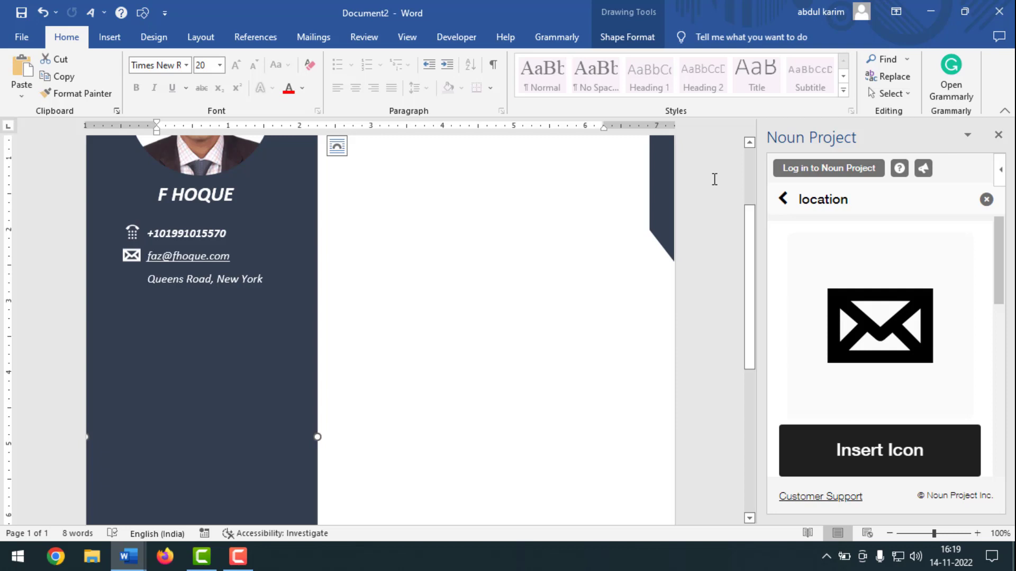
type("location")
key("Return")
left_click(404, 296)
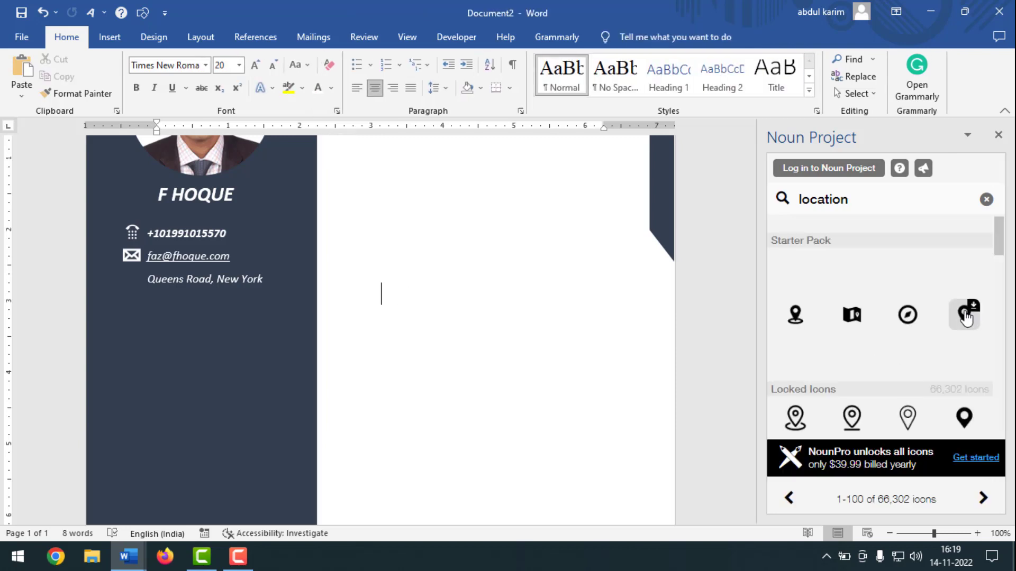
left_click(964, 314)
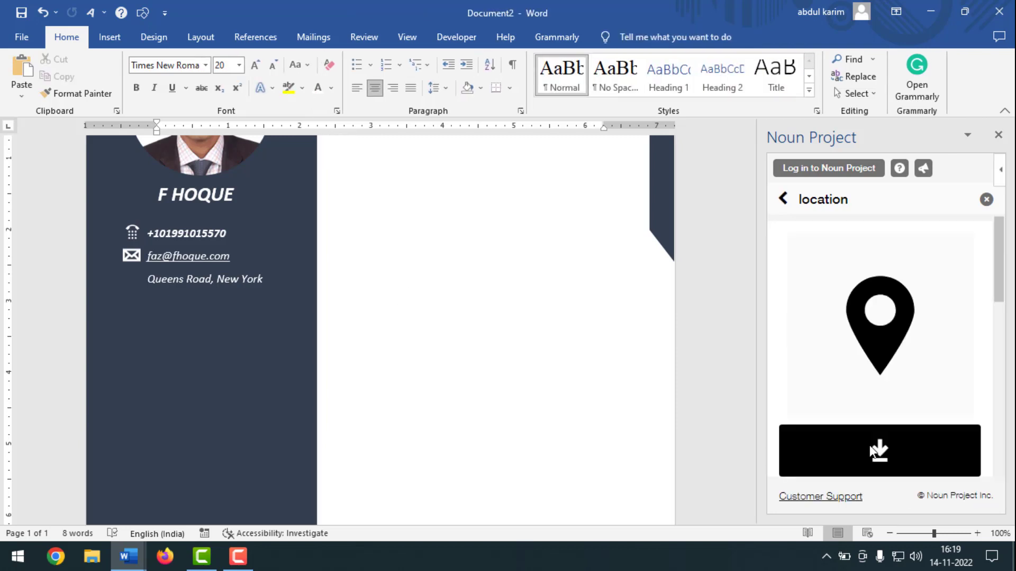
left_click(873, 451)
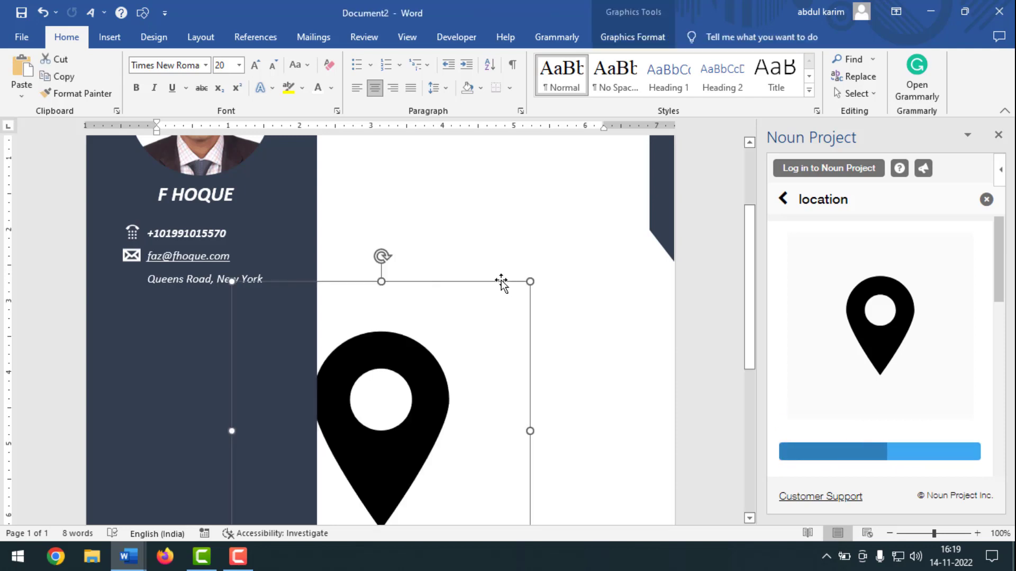
Step: Set the map pin icon's text wrapping to In Front of Text and shrink it to about 0.38 inches square
left_click(640, 38)
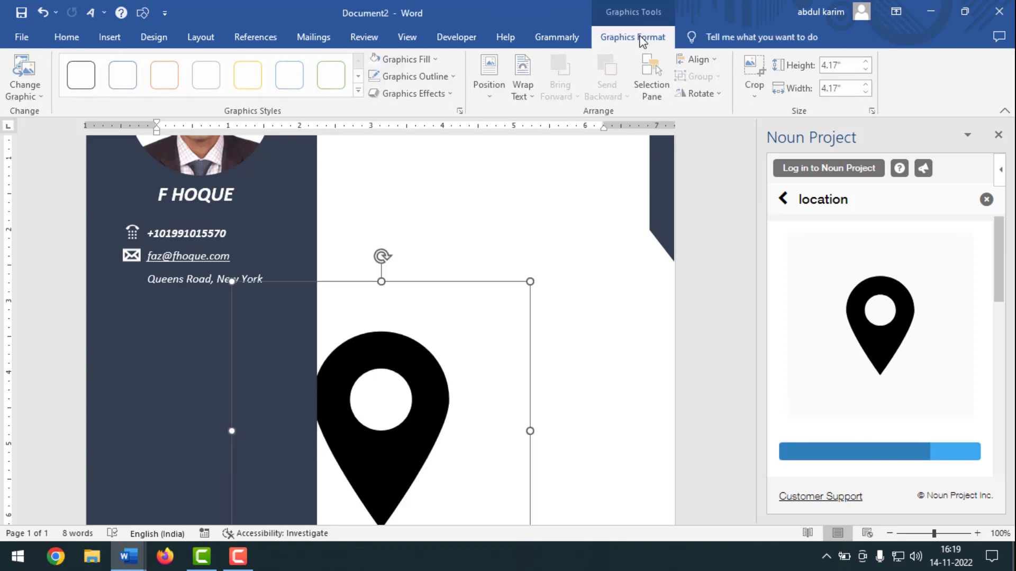
left_click(522, 90)
left_click(571, 221)
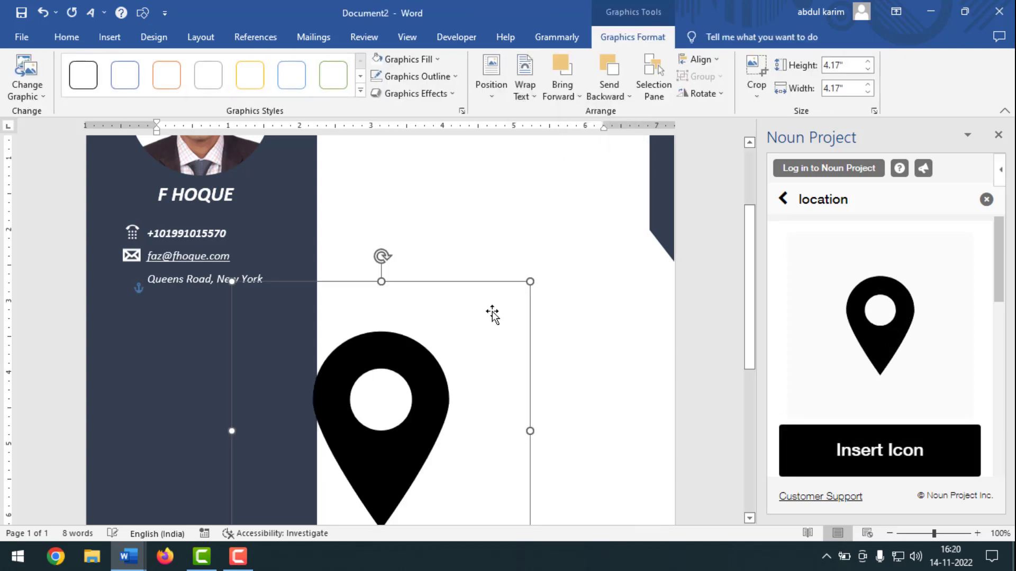
left_click_drag(528, 280, 233, 394)
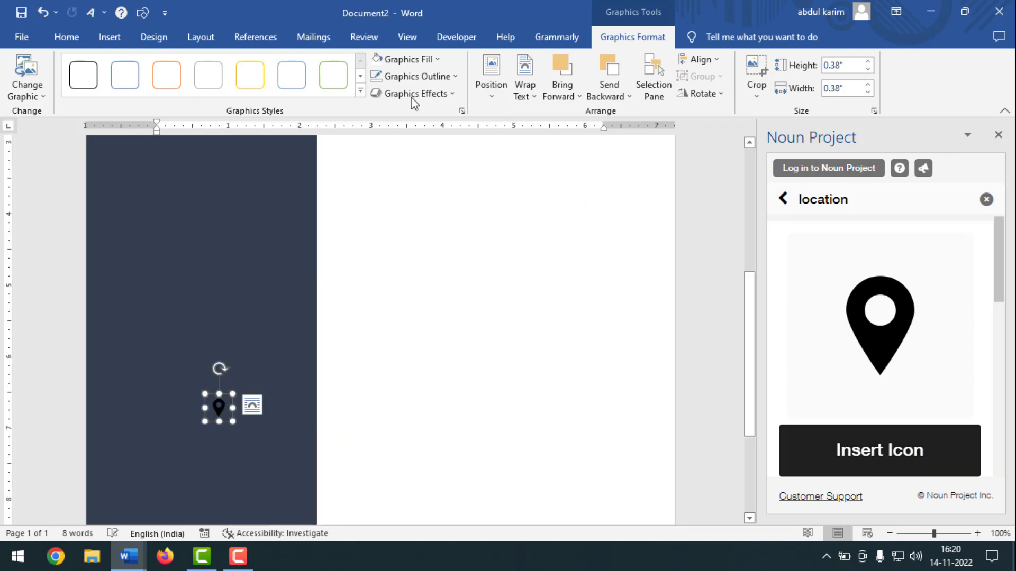
Step: Fill the map pin icon white and place it just before the address line, below the envelope icon
left_click(439, 58)
left_click(376, 95)
left_click_drag(220, 408, 182, 200)
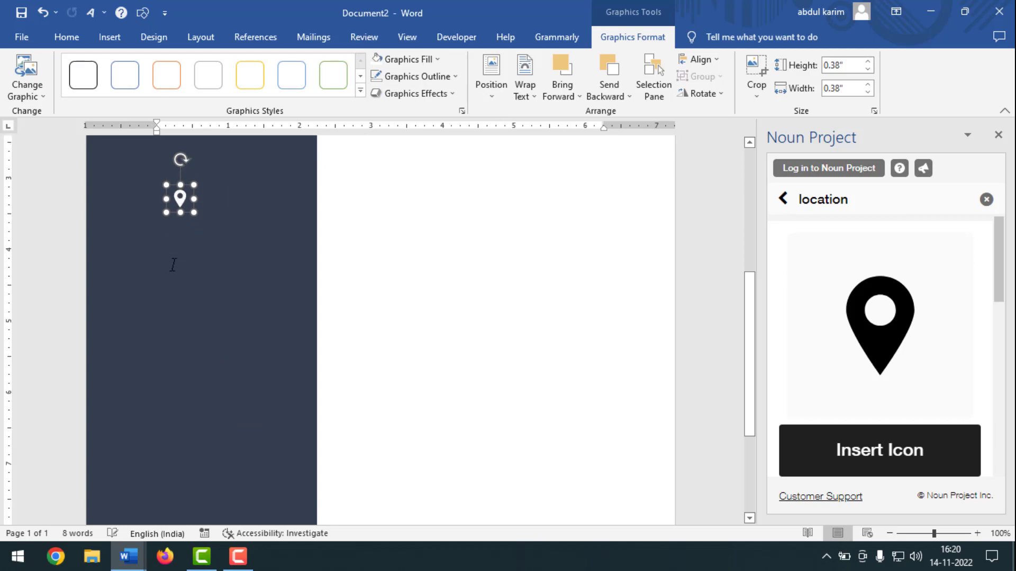
scroll(173, 264, "up", 3)
mouse_move(176, 362)
left_mouse_down()
mouse_move(136, 301)
mouse_move(143, 307)
left_mouse_up()
left_click(210, 379)
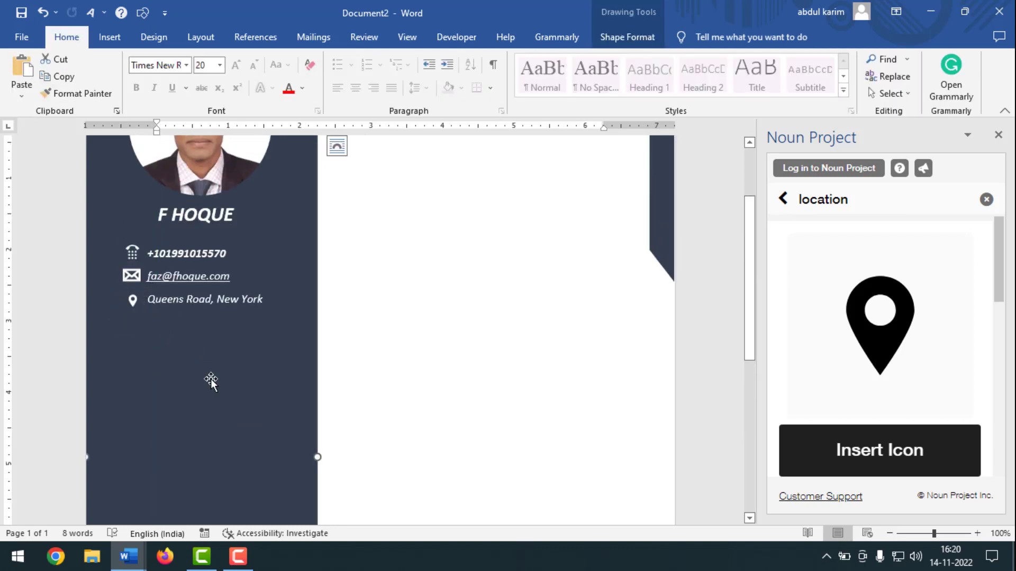
Step: Switch to the CV INFORMATION document and go to its SKILLS section
mouse_move(129, 555)
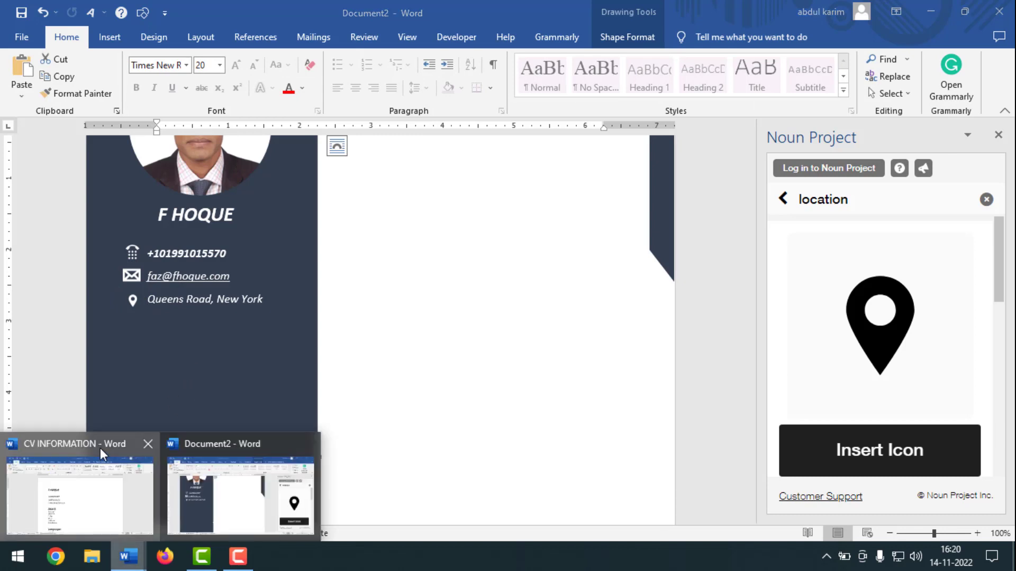
left_click(100, 448)
scroll(365, 340, "down", 5)
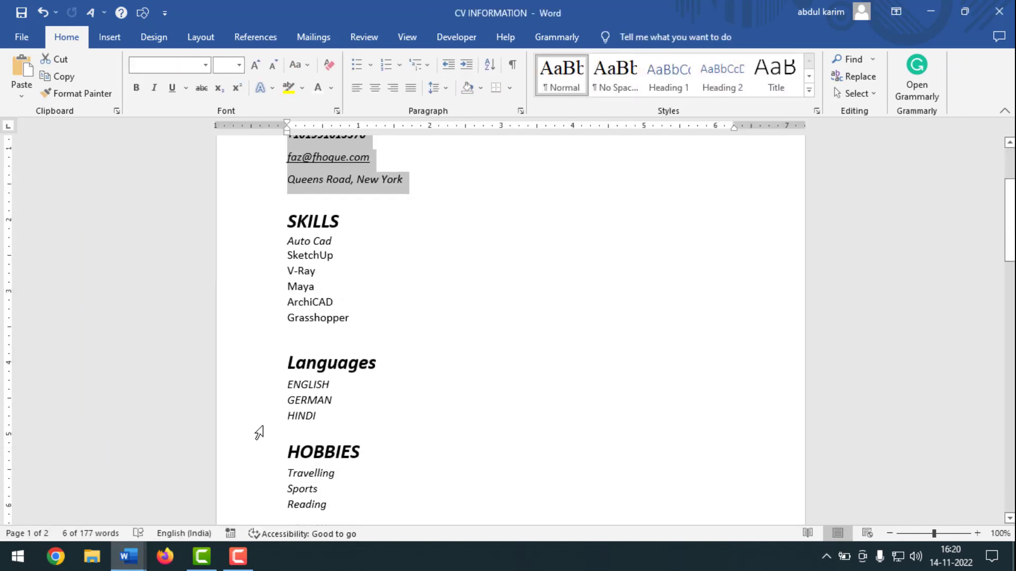
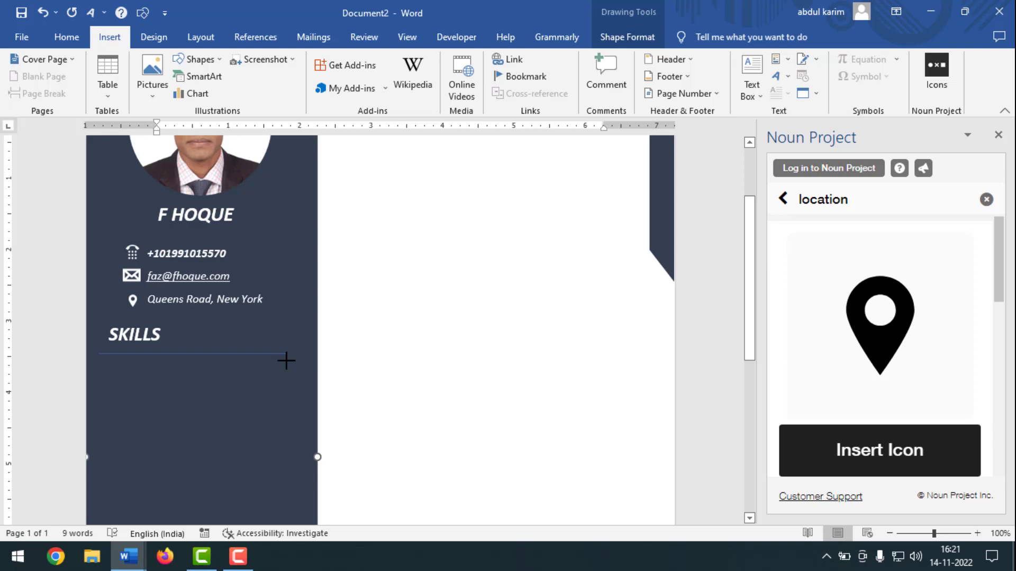
Step: Draw a horizontal line about 2.64 inches long under the SKILLS heading, with the thickest black theme style and a white outline
left_click_drag(286, 360, 287, 360)
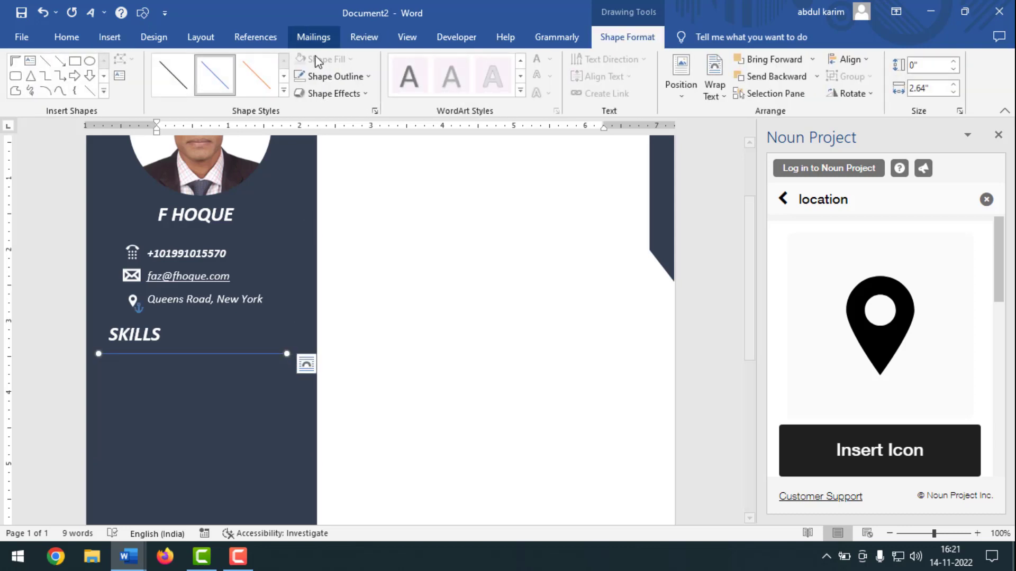
left_click(284, 94)
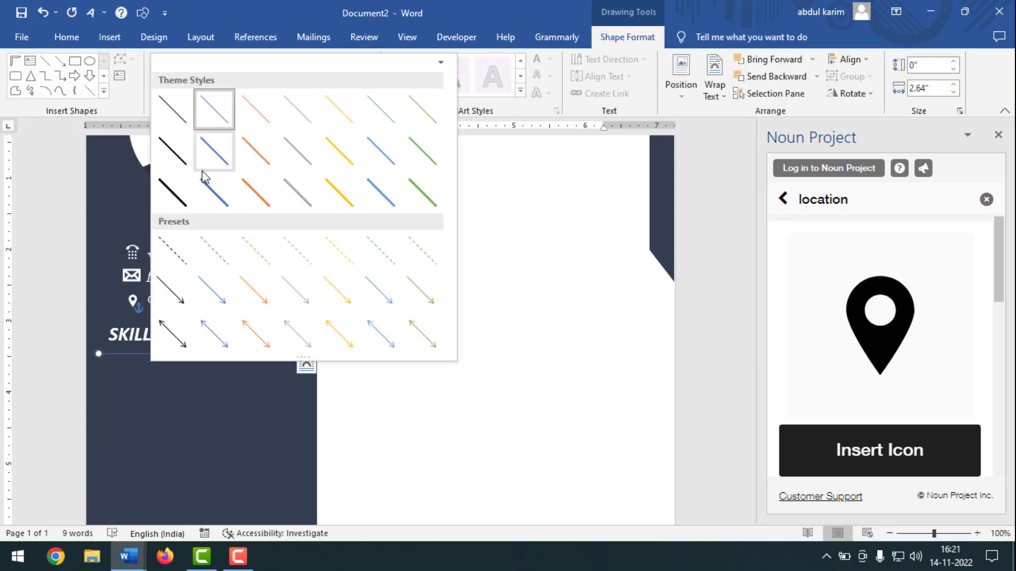
left_click(177, 192)
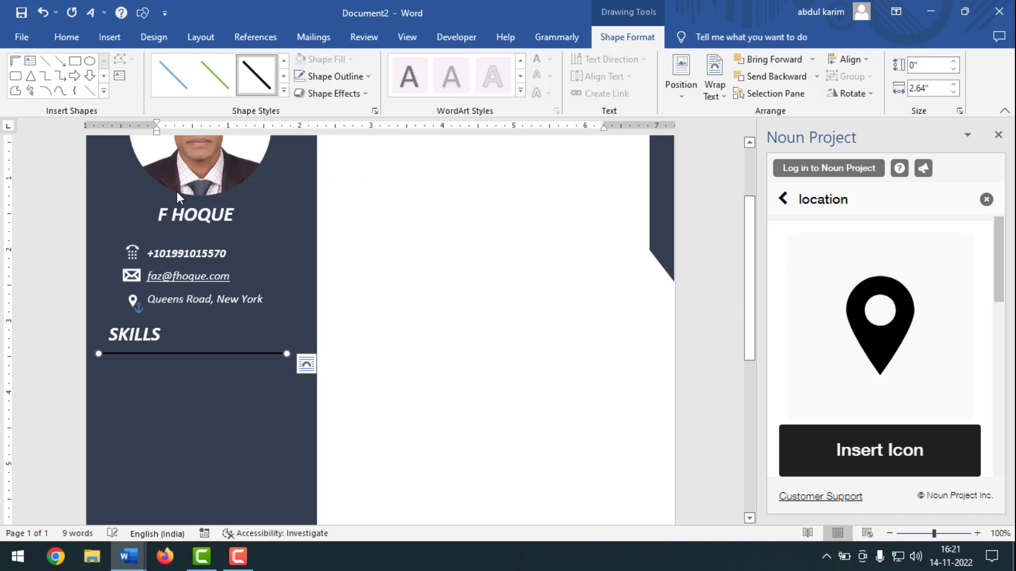
left_click(367, 74)
left_click(297, 113)
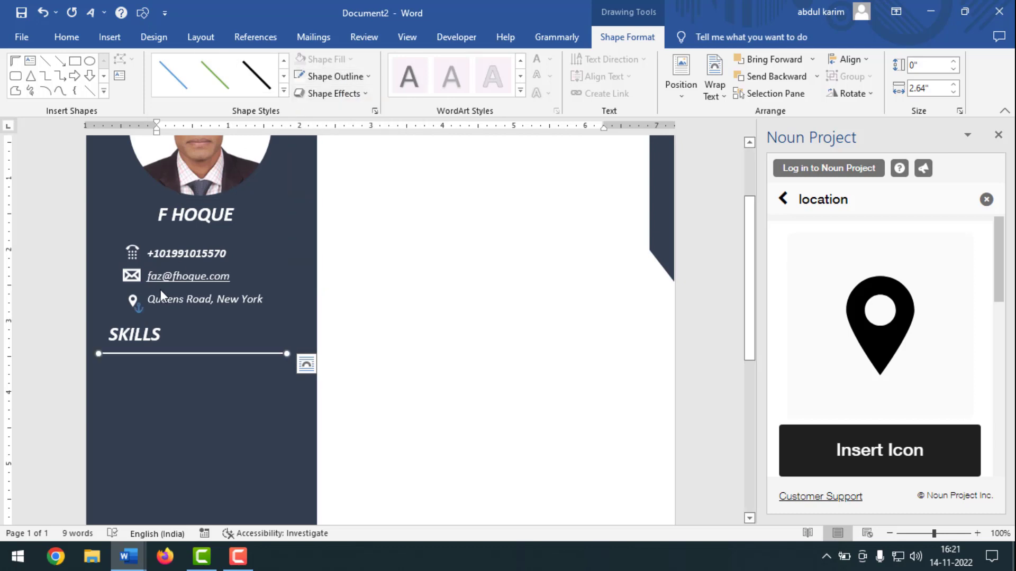
left_click(176, 382)
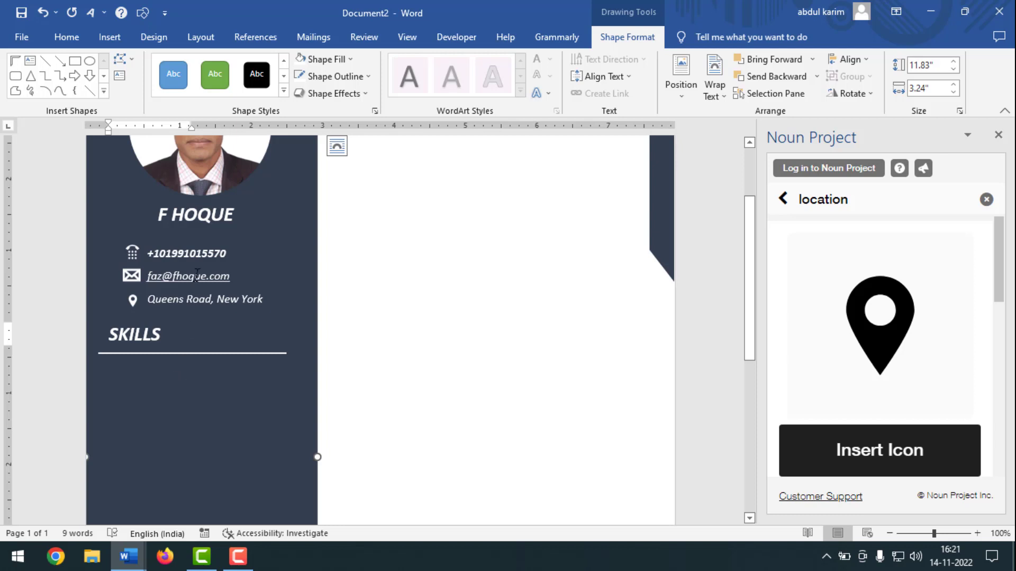
Step: Duplicate the contact details text box below the SKILLS line and delete all the text in the copy
left_click(236, 243)
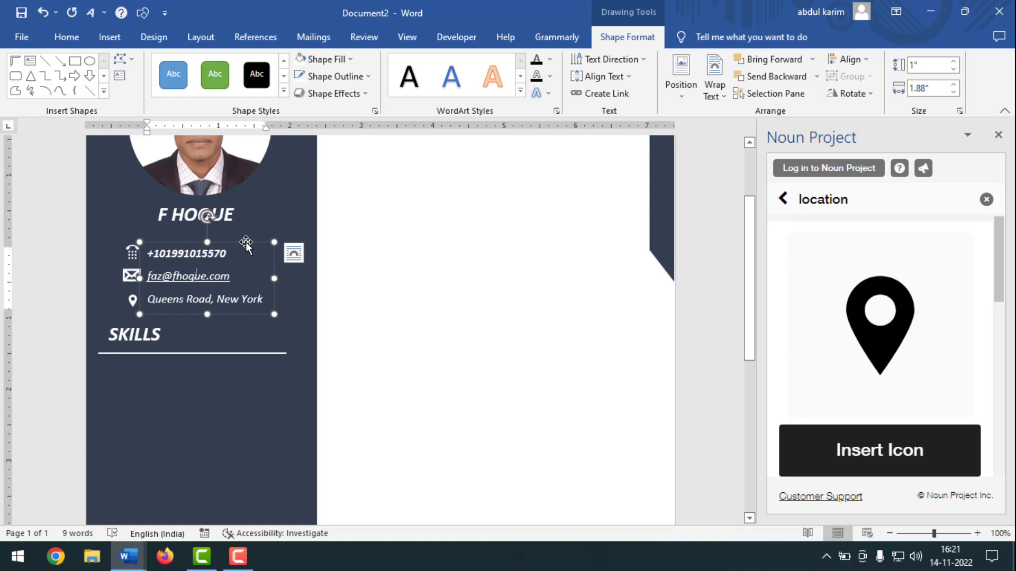
left_click_drag(245, 246, 230, 371, "ctrl")
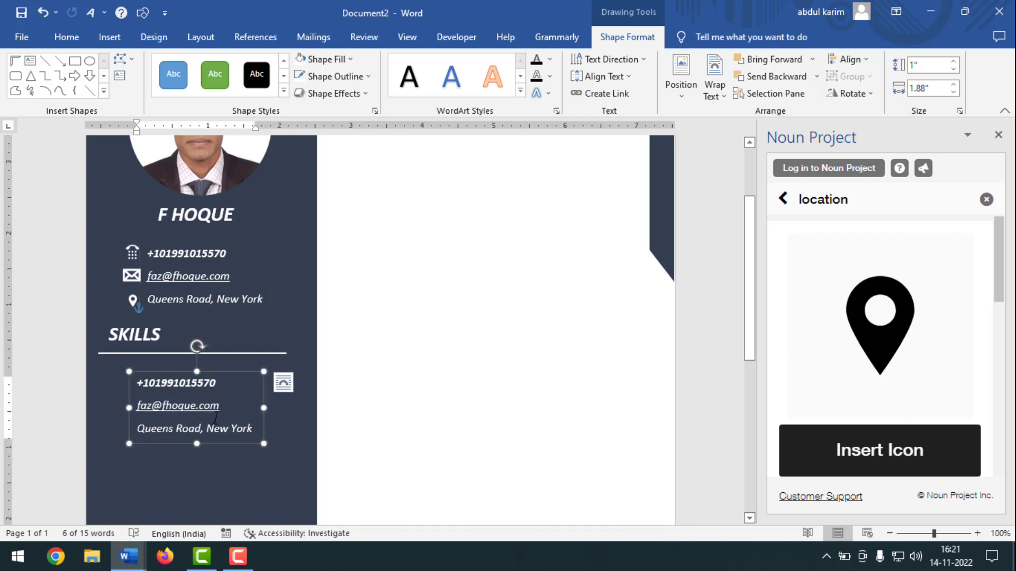
left_click_drag(129, 391, 244, 438)
key("Delete")
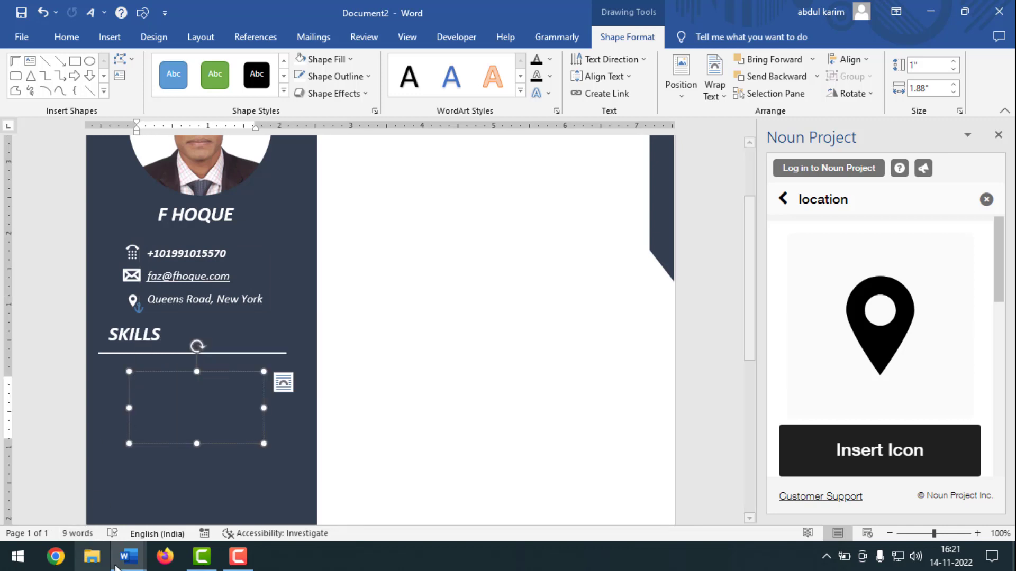
Step: Copy the skills list from Auto Cad to Grasshopper out of the CV INFORMATION document into the empty text box below the SKILLS line
mouse_move(129, 556)
left_click(74, 495)
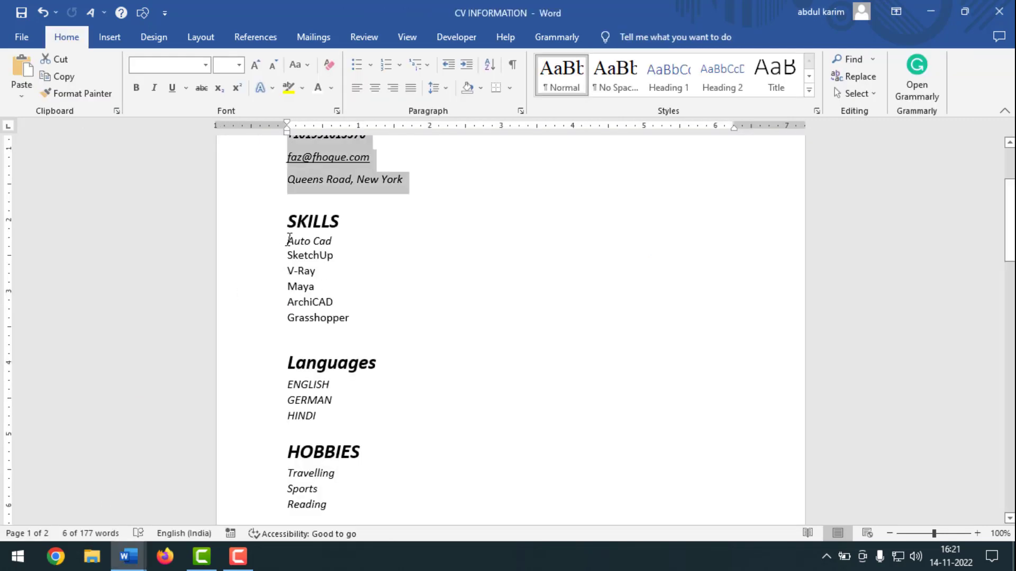
left_click_drag(290, 241, 349, 317)
right_click(305, 275)
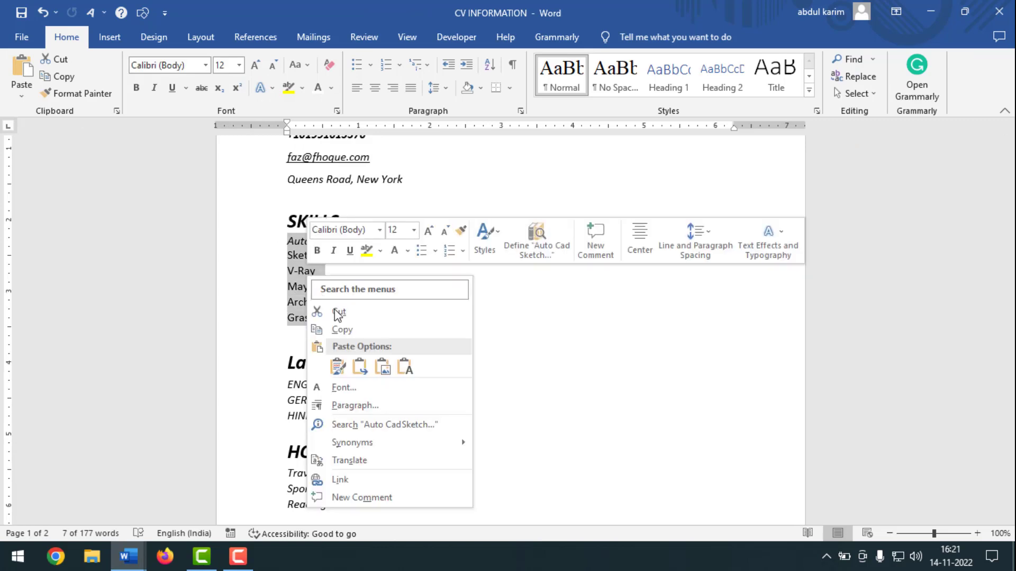
left_click(344, 328)
mouse_move(128, 556)
left_click(243, 492)
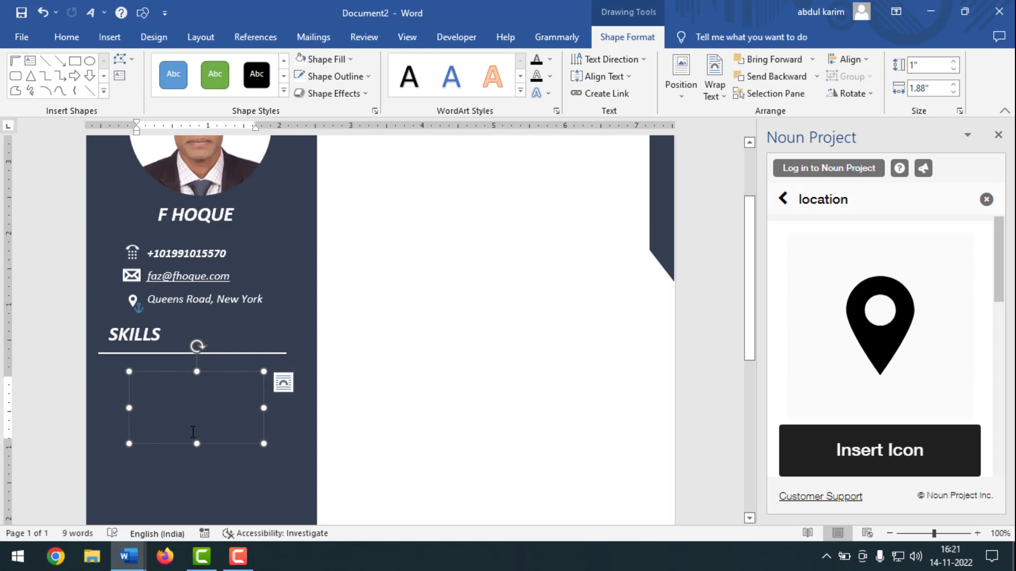
key("ctrl+v")
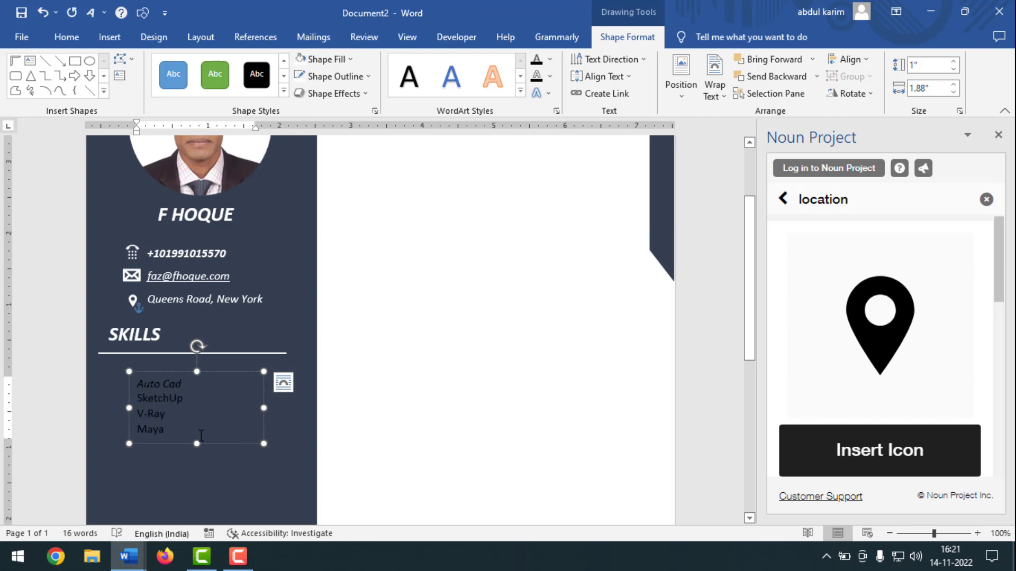
Step: Extend the skills text box to about 1.52 inches high and colour all its text white
left_click_drag(196, 442, 198, 480)
key("ctrl+a")
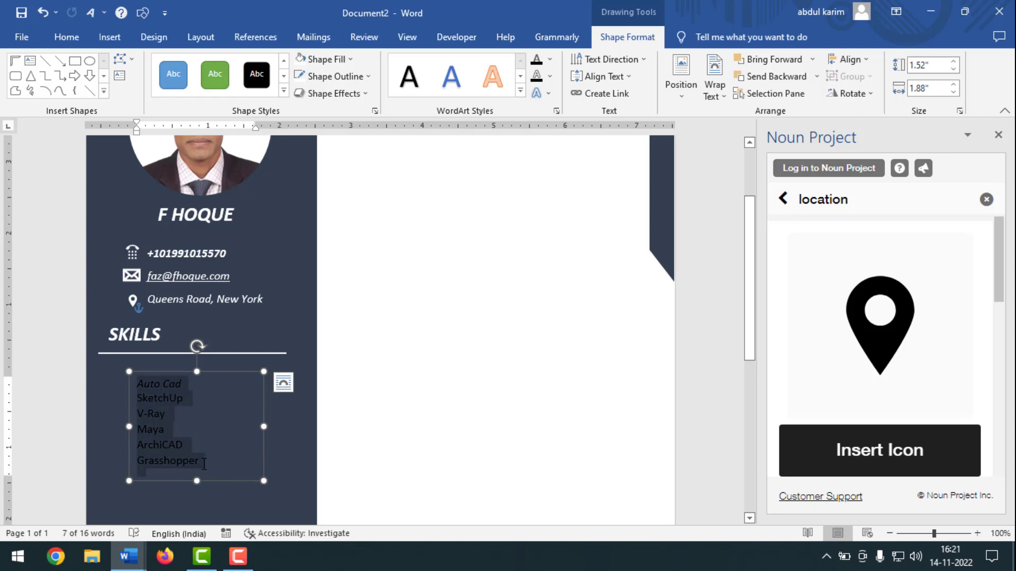
left_click(77, 42)
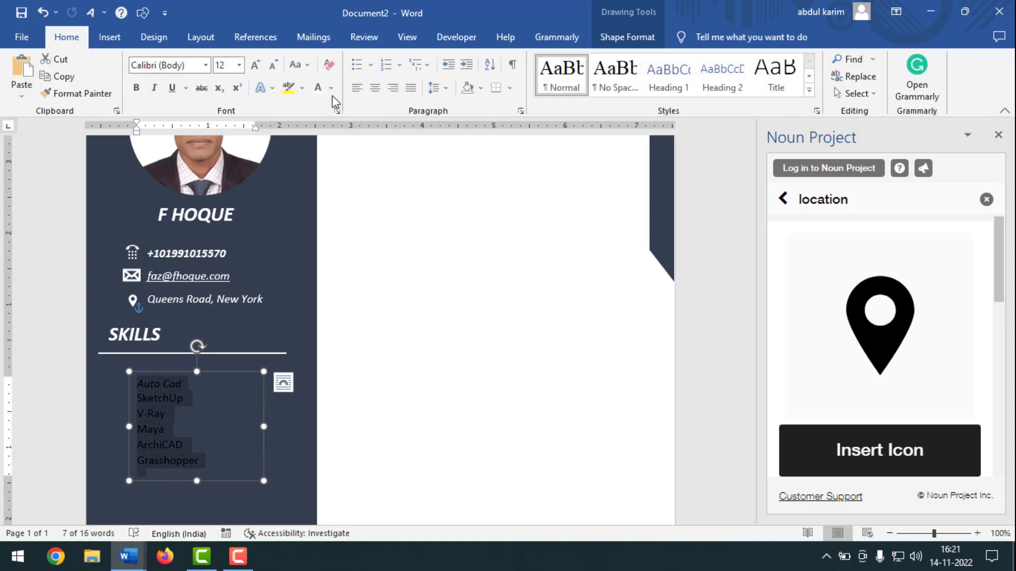
left_click(331, 88)
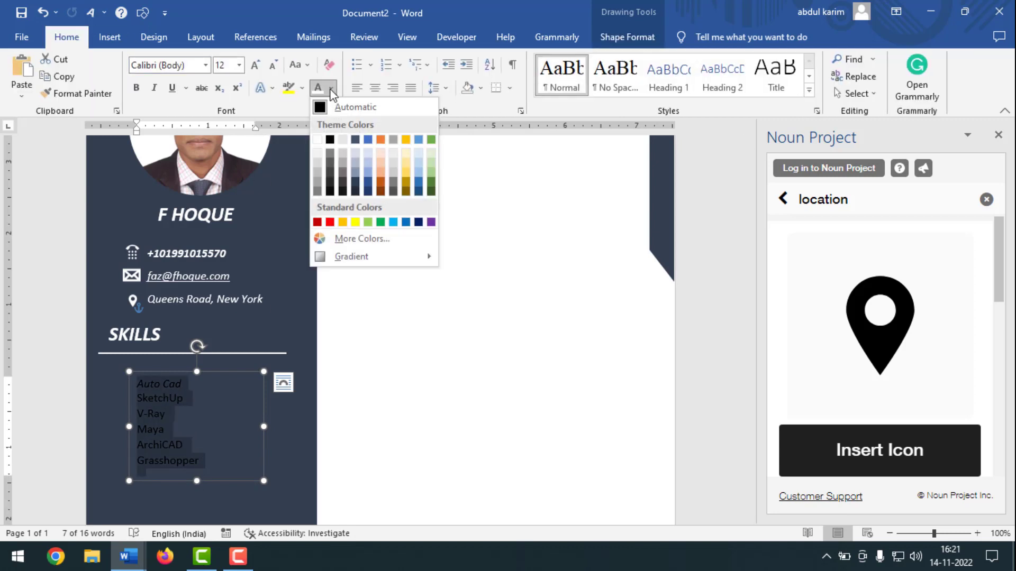
left_click(319, 138)
Step: Format the skills as a list with solid round bullets and move the text box closer beneath the SKILLS line
left_click(373, 65)
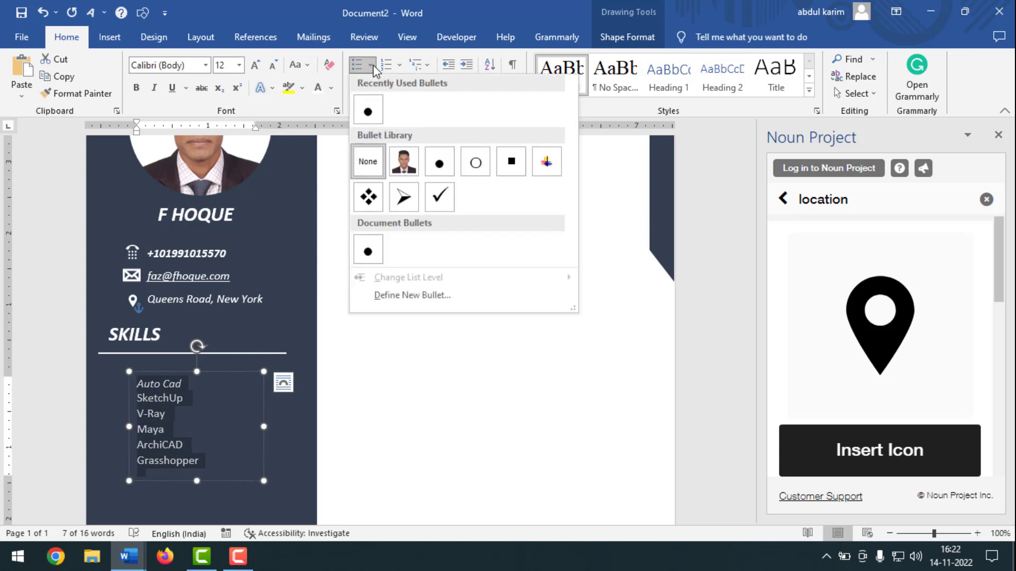
left_click(373, 108)
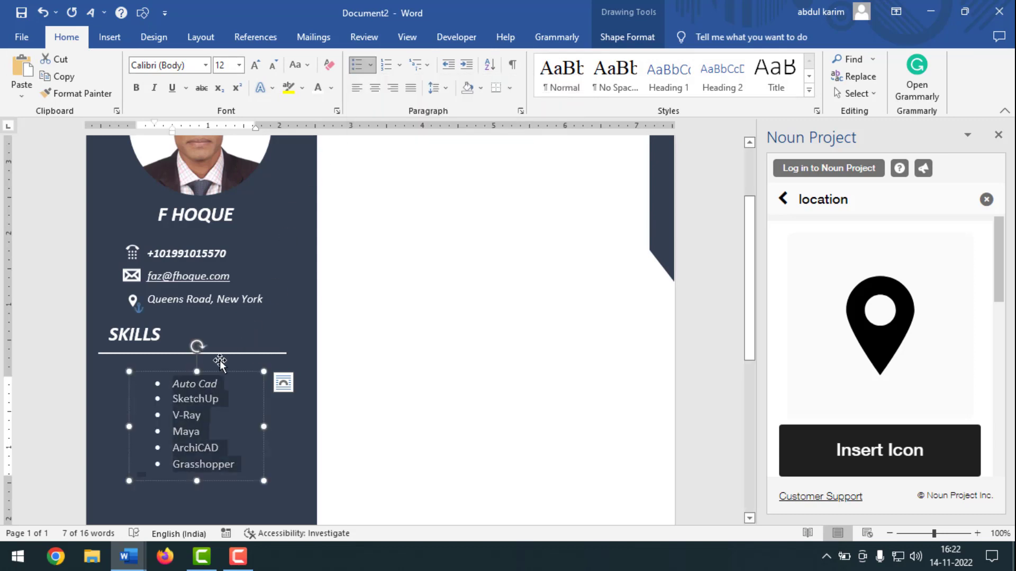
left_click_drag(212, 371, 199, 358)
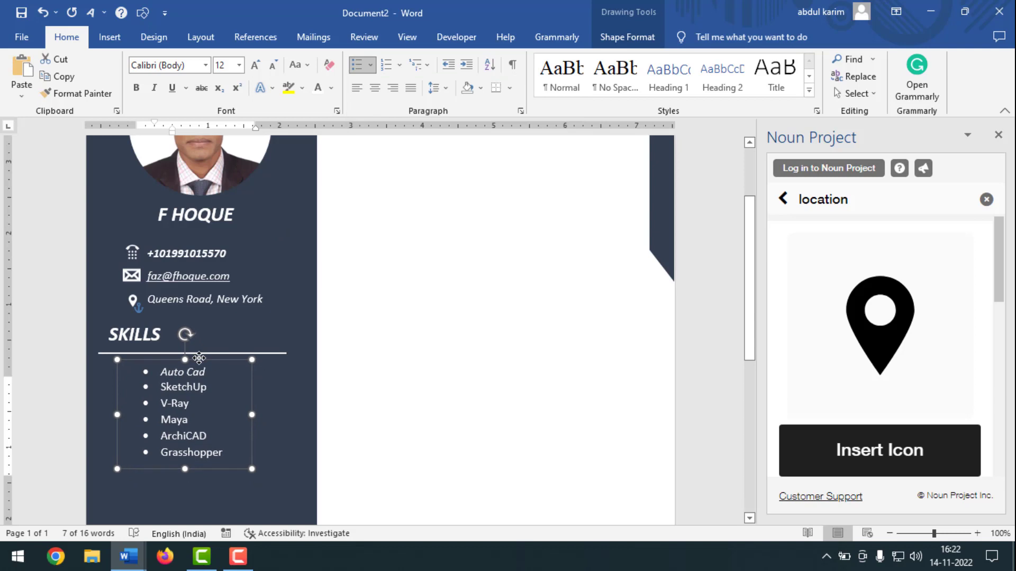
left_click(281, 466)
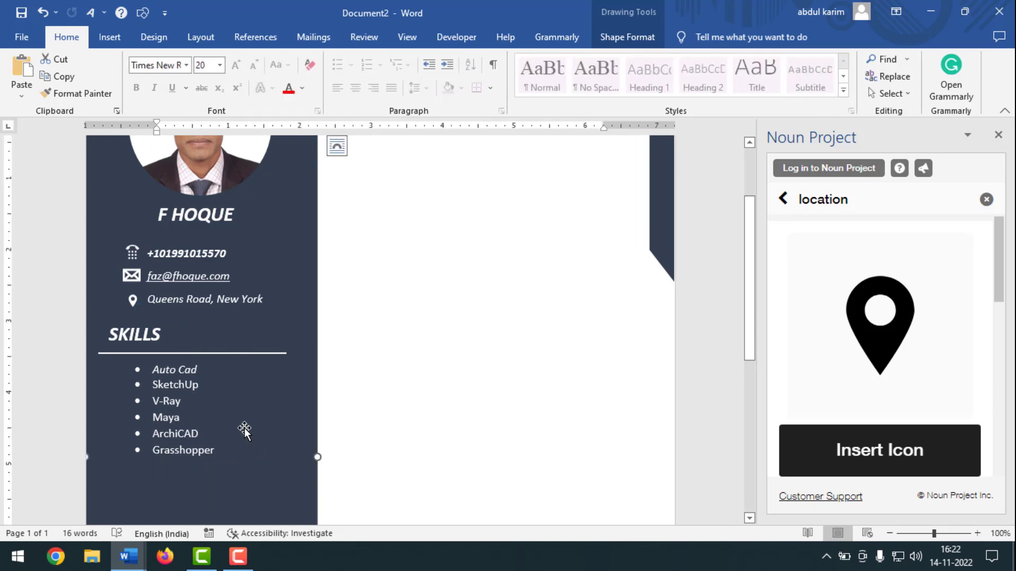
Step: Check the next section in the CV INFORMATION document and duplicate the SKILLS heading below the skills list in the resume
scroll(245, 427, "down", 3)
mouse_move(129, 557)
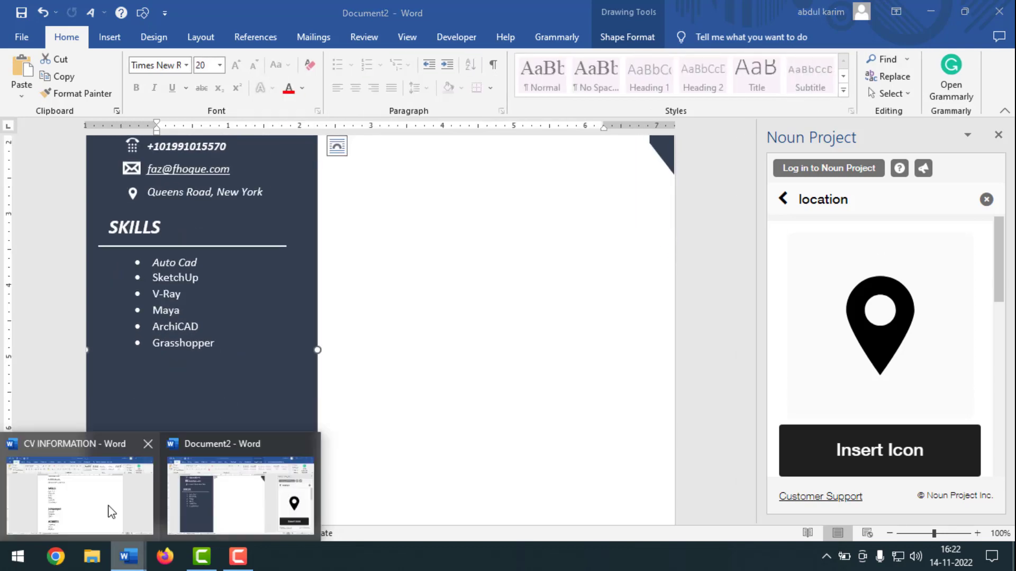
left_click(84, 489)
scroll(350, 296, "down", 4)
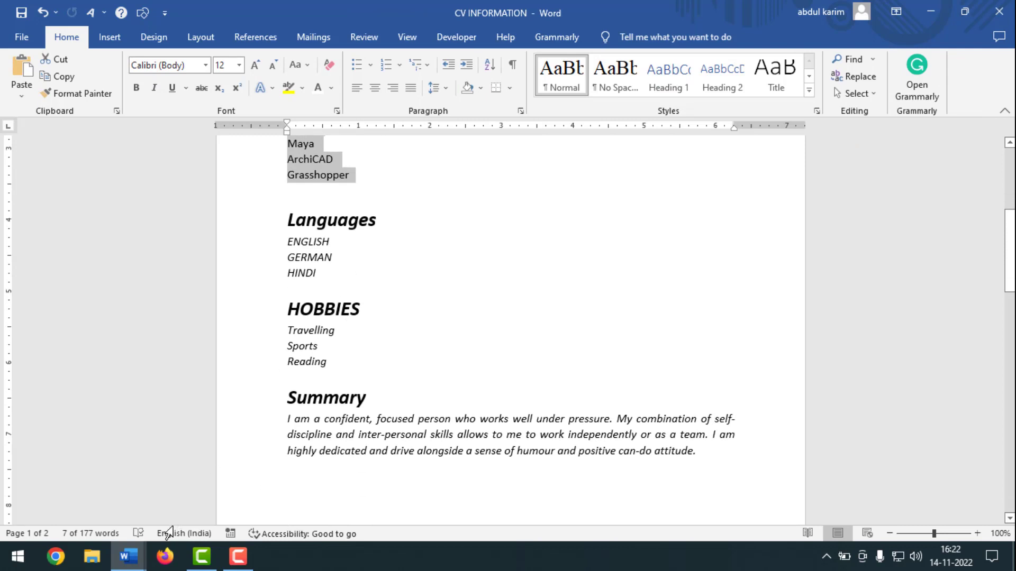
mouse_move(132, 553)
left_click(208, 439)
left_click(146, 227)
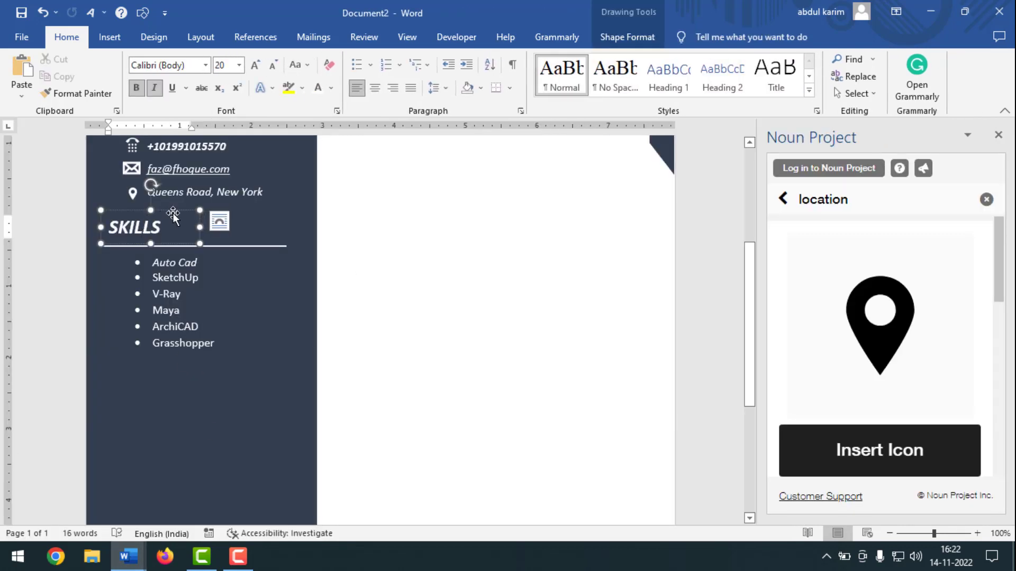
left_click_drag(173, 214, 170, 362)
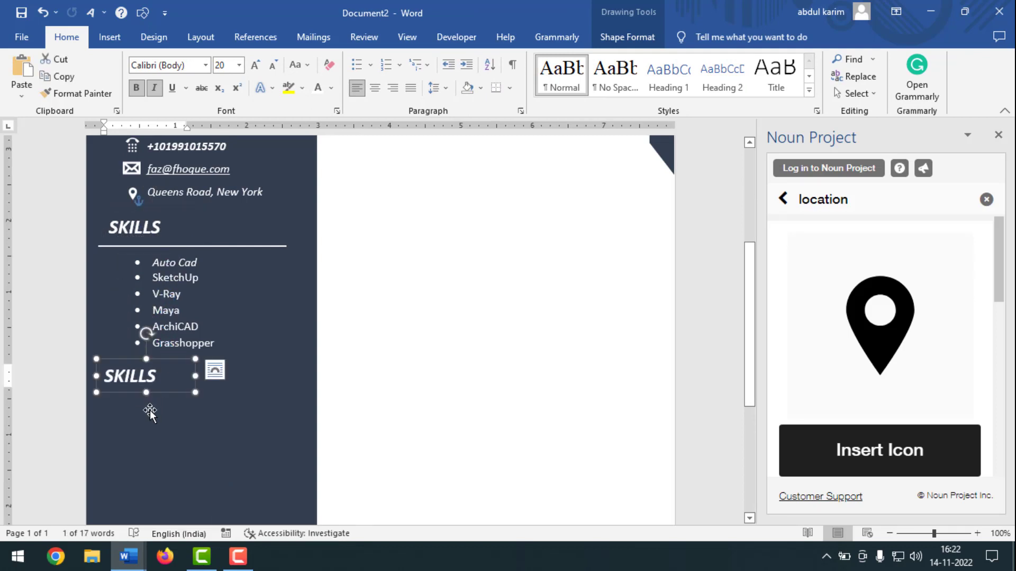
left_click(157, 414)
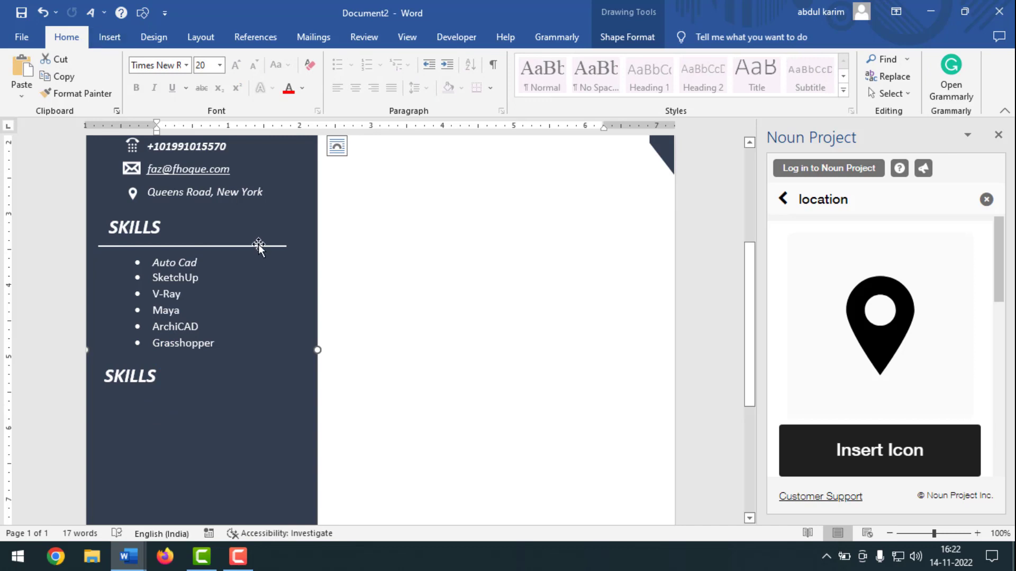
Step: Draw a horizontal line about 2.69 inches long beneath the copied SKILLS heading
left_click(109, 37)
left_click(200, 59)
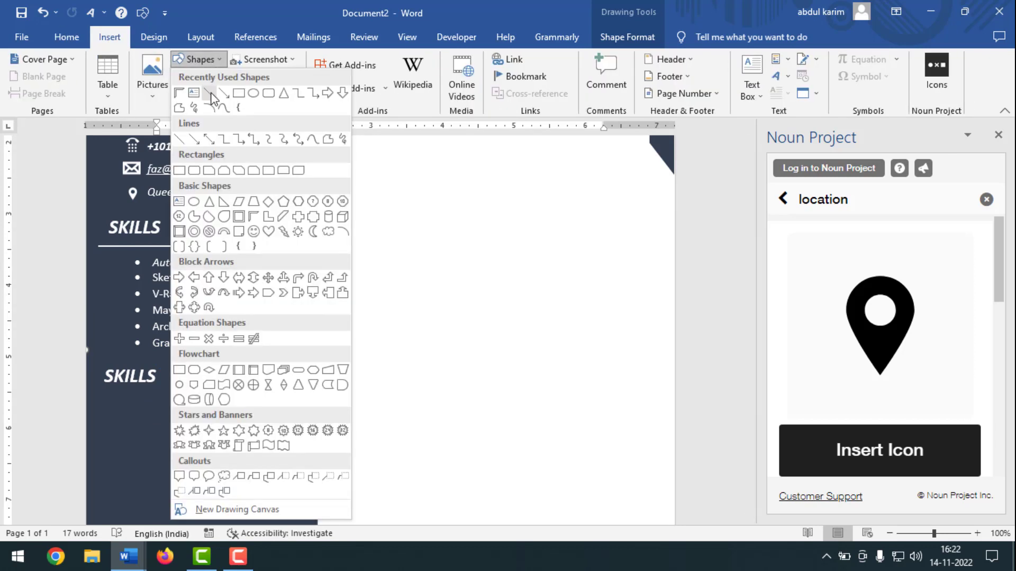
left_click(209, 96)
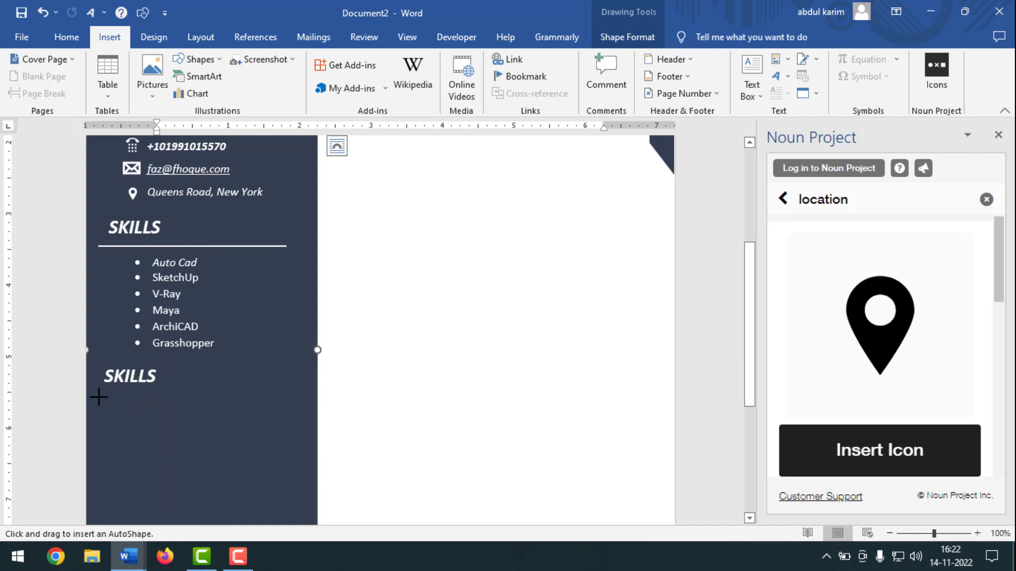
left_click_drag(98, 397, 291, 397)
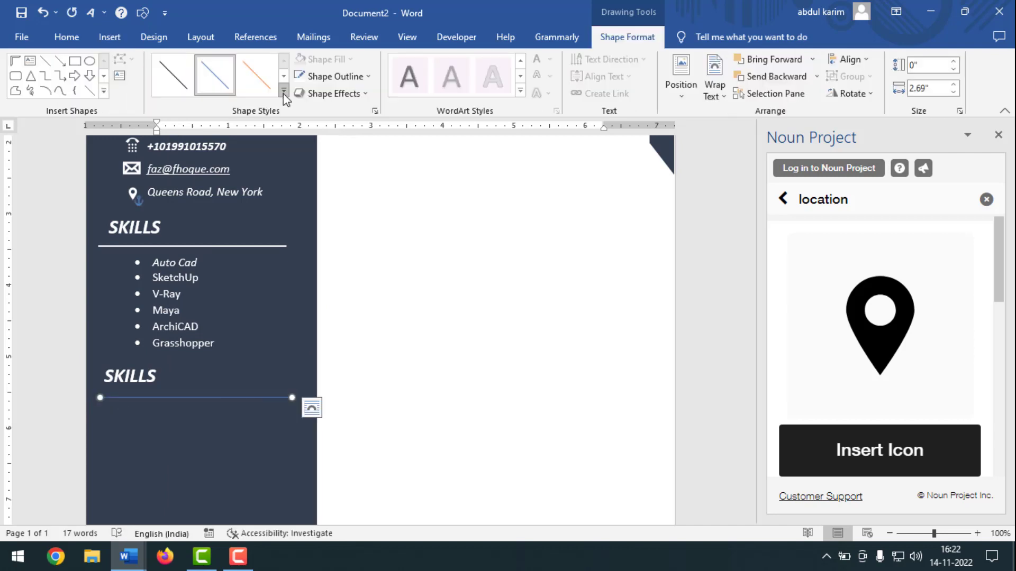
Step: Apply a thicker black preset style to the new line and set its outline colour to white
left_click(284, 94)
left_click(174, 196)
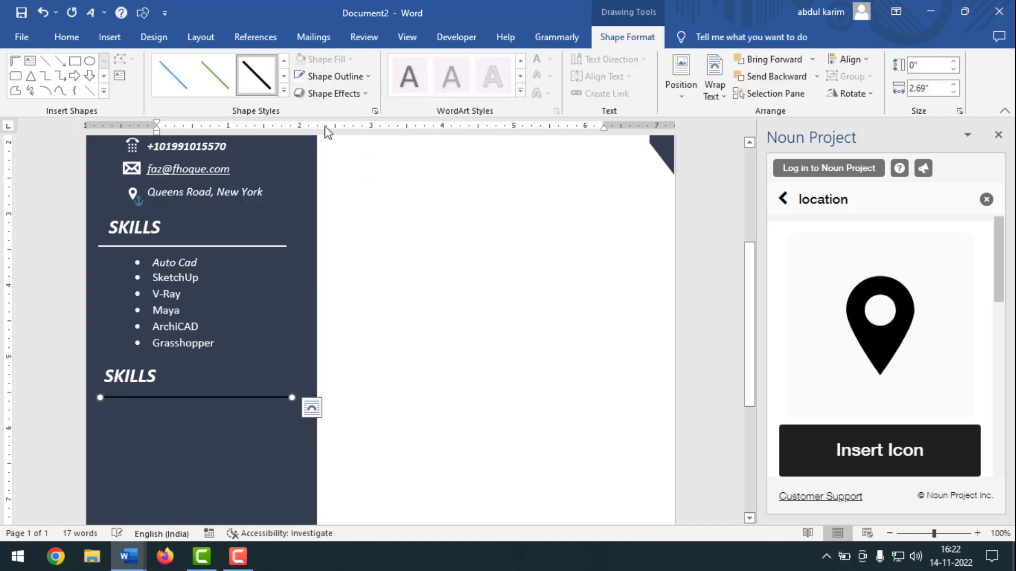
left_click(367, 75)
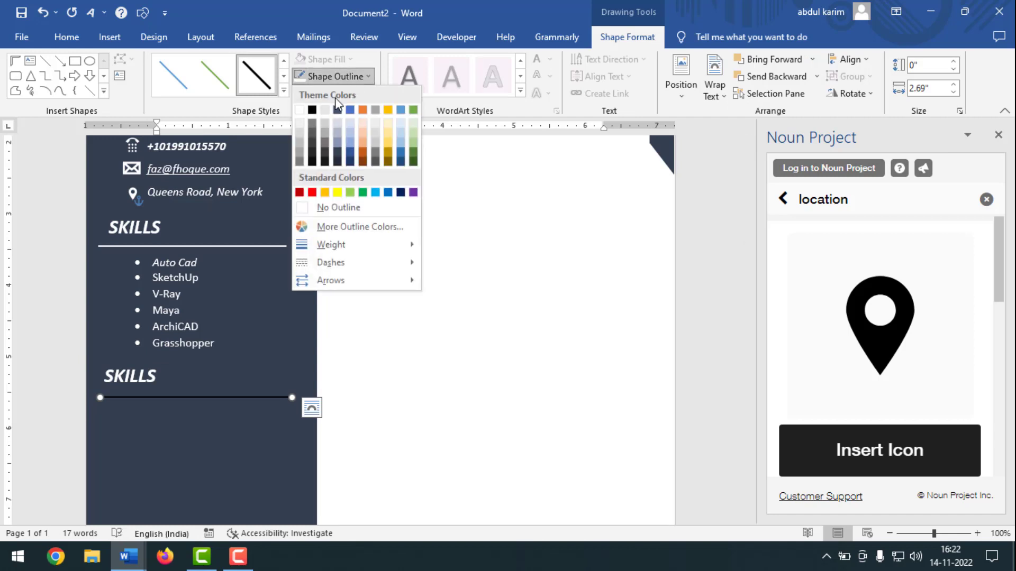
left_click(299, 110)
left_click(157, 437)
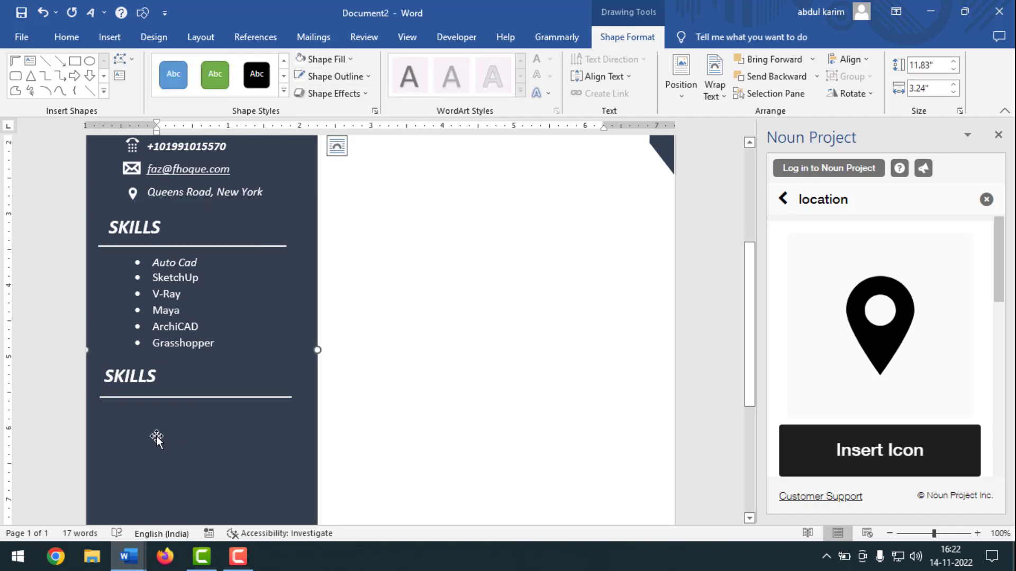
Step: Replace the text of the copied SKILLS heading with LANGUAGES
left_click(163, 378)
key("BackSpace")
key("BackSpace")
key("BackSpace")
key("BackSpace")
key("BackSpace")
key("BackSpace")
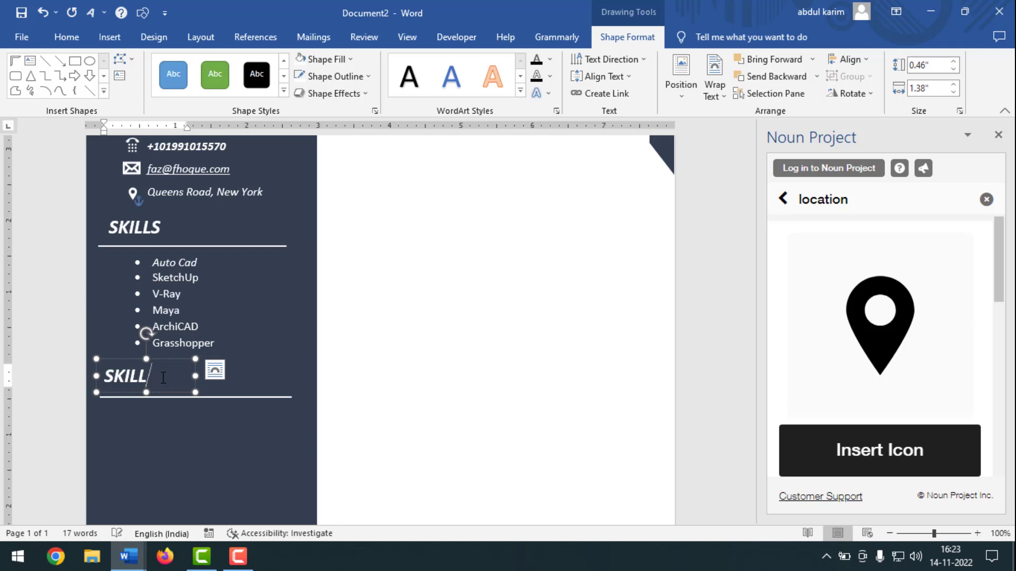
type("LANGUA")
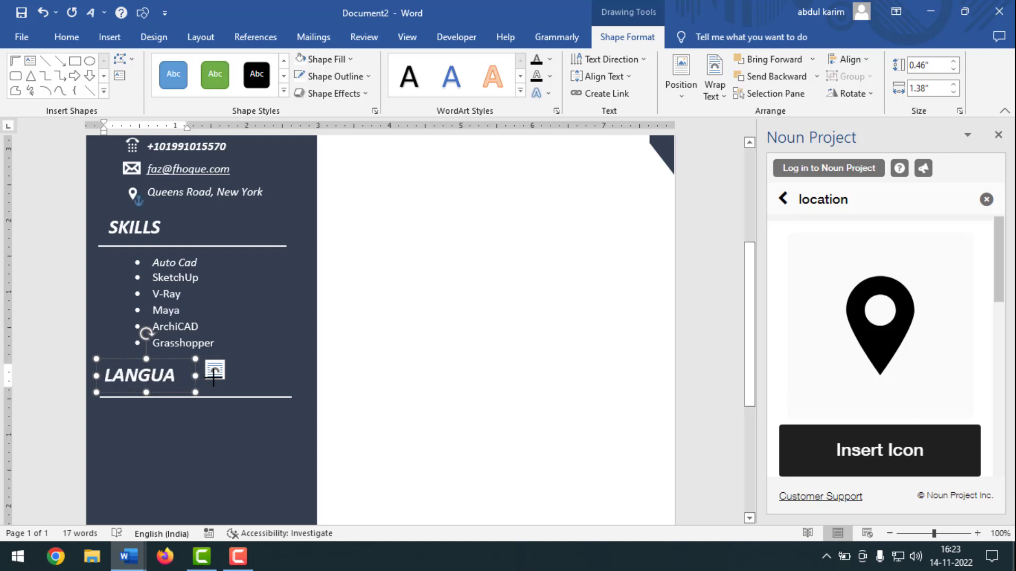
type("GES")
left_click(201, 436)
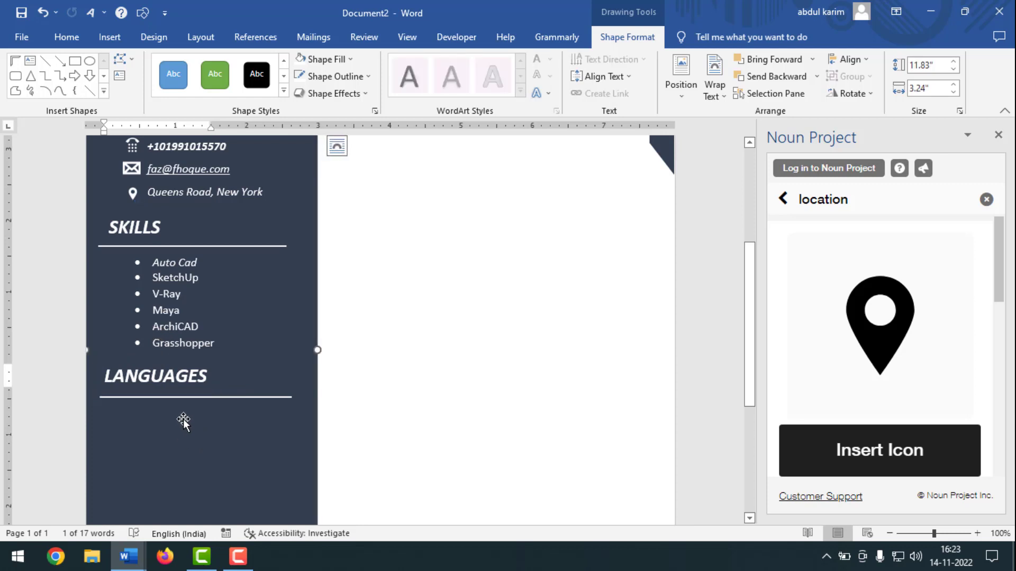
Step: Copy the entries ENGLISH, GERMAN and HINDI from the CV INFORMATION document and return to the resume
scroll(183, 422, "down", 3)
mouse_move(128, 556)
left_click(112, 528)
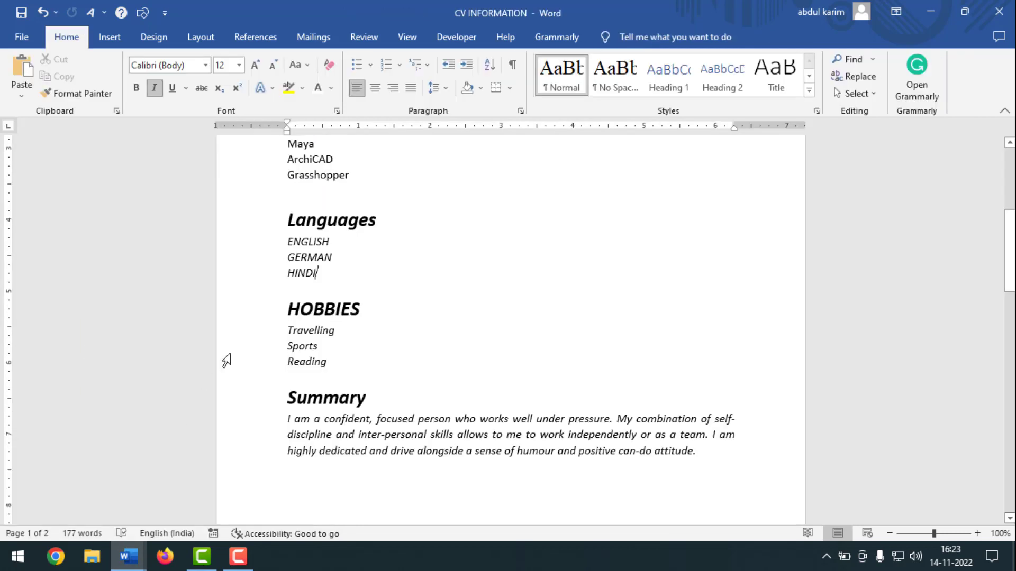
left_click_drag(298, 245, 334, 277)
right_click(312, 266)
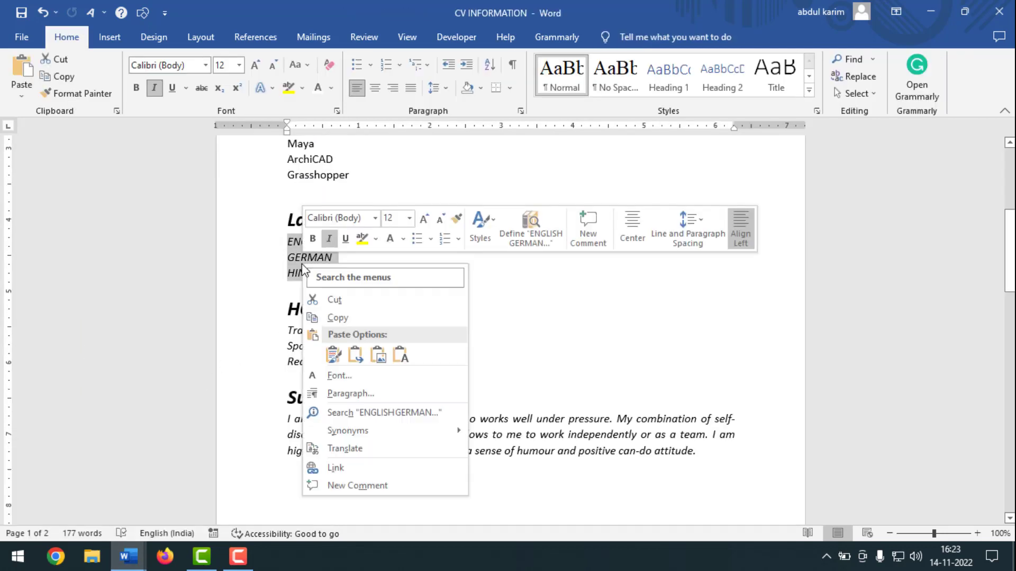
left_click(340, 318)
mouse_move(129, 556)
left_click(228, 497)
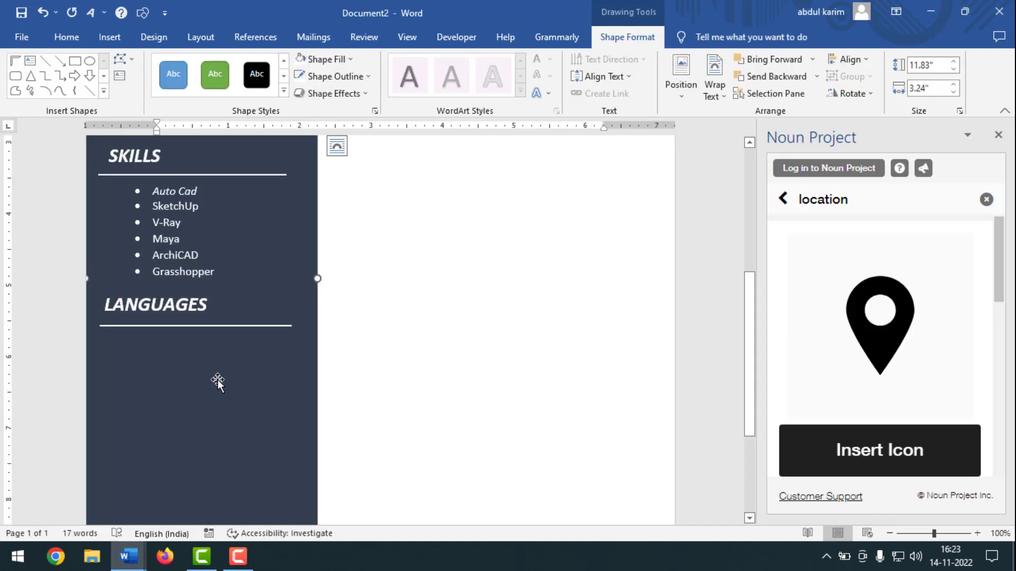
Step: Duplicate the skills list box below the LANGUAGES line and replace its text with ENGLISH, GERMAN and HINDI copied from the CV INFORMATION document
left_click(176, 227)
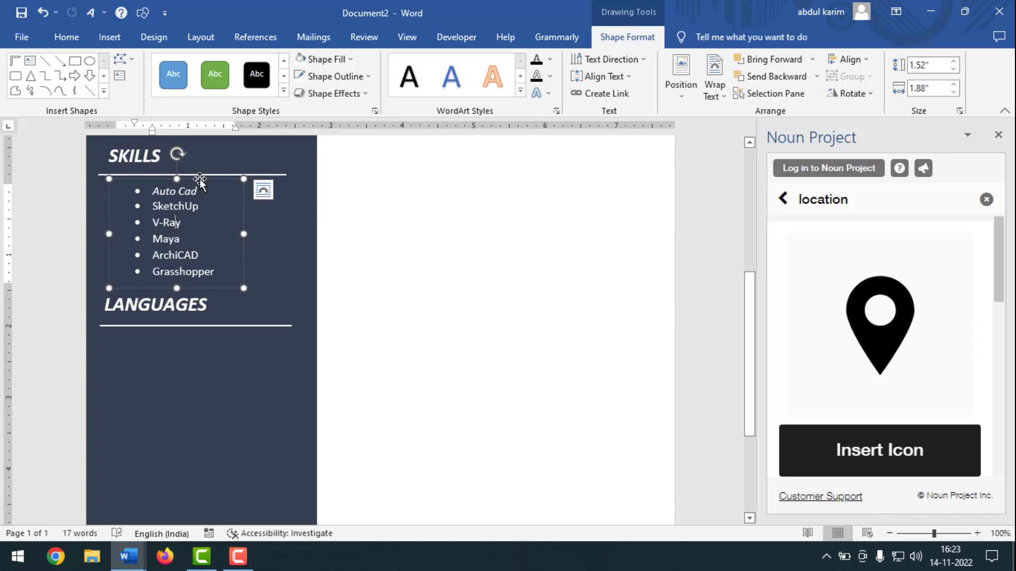
left_click_drag(200, 180, 191, 329)
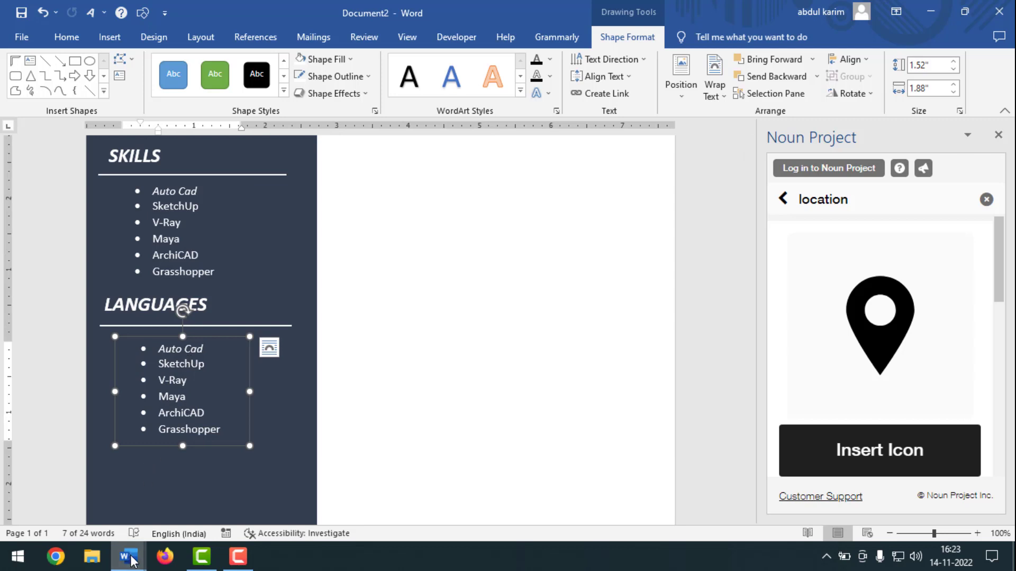
key("alt+Tab")
left_click_drag(287, 236, 320, 281)
right_click(304, 255)
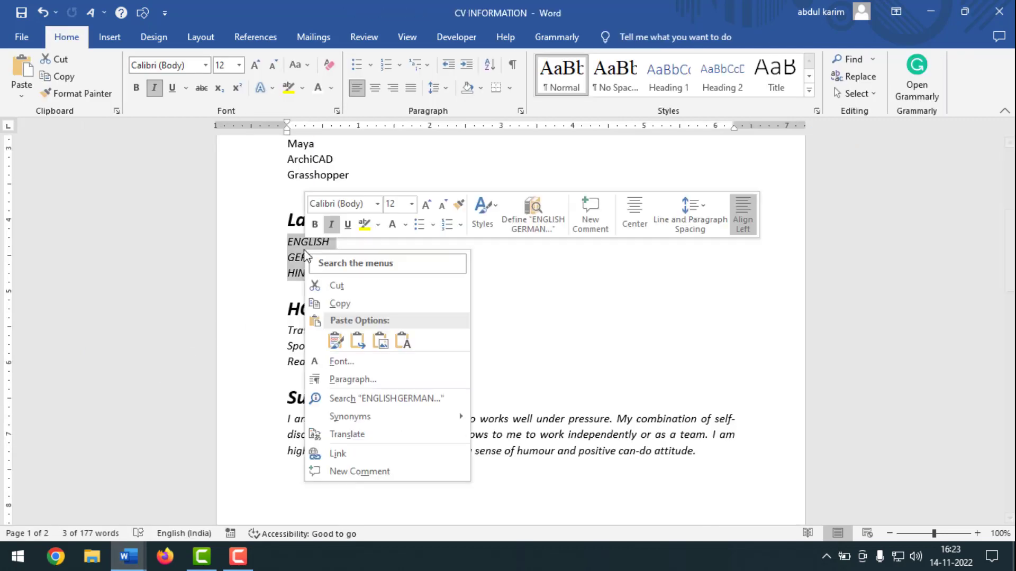
left_click(337, 304)
mouse_move(128, 556)
left_click(241, 492)
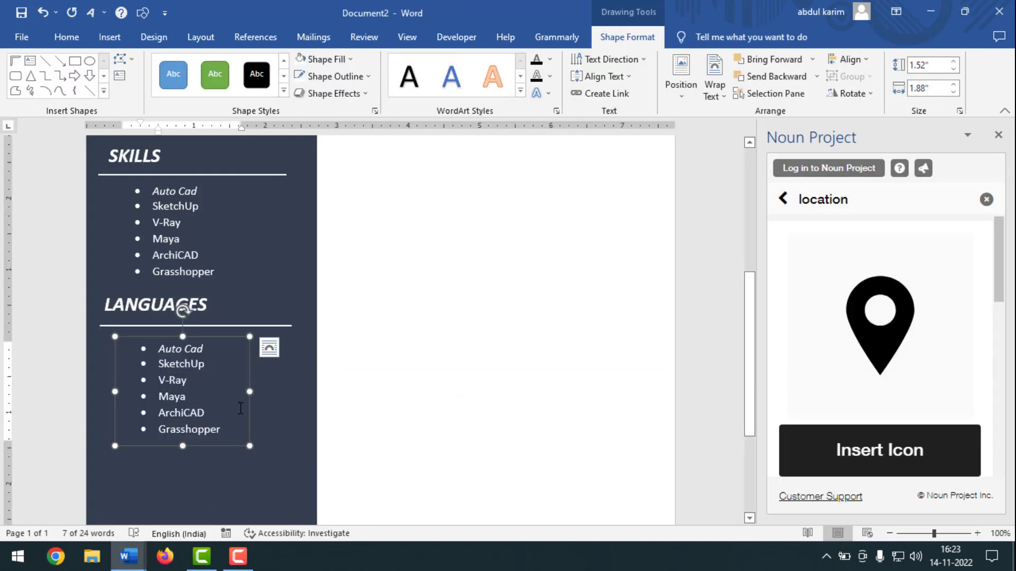
left_click_drag(224, 428, 113, 312)
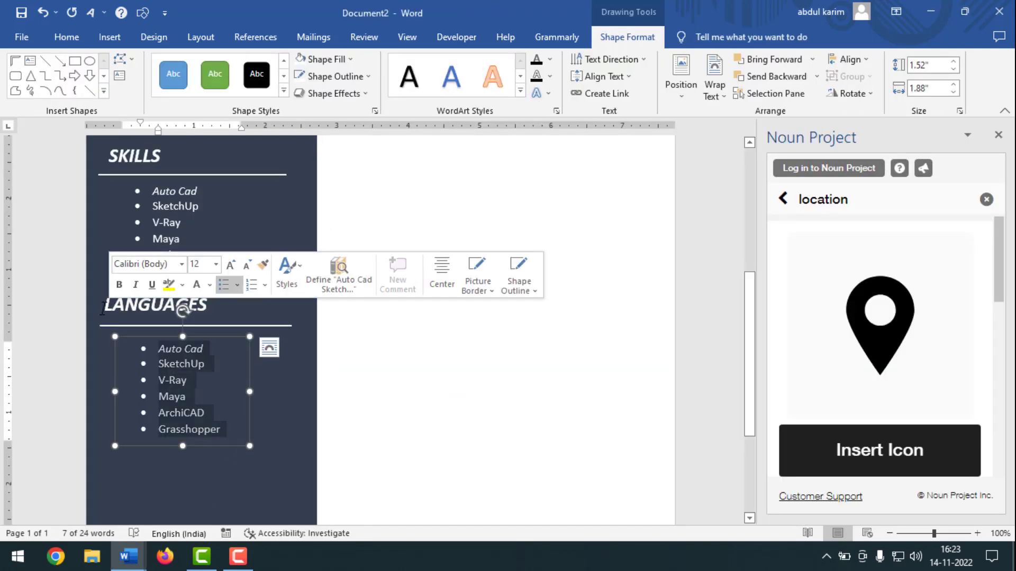
key("Delete")
key("ctrl+v")
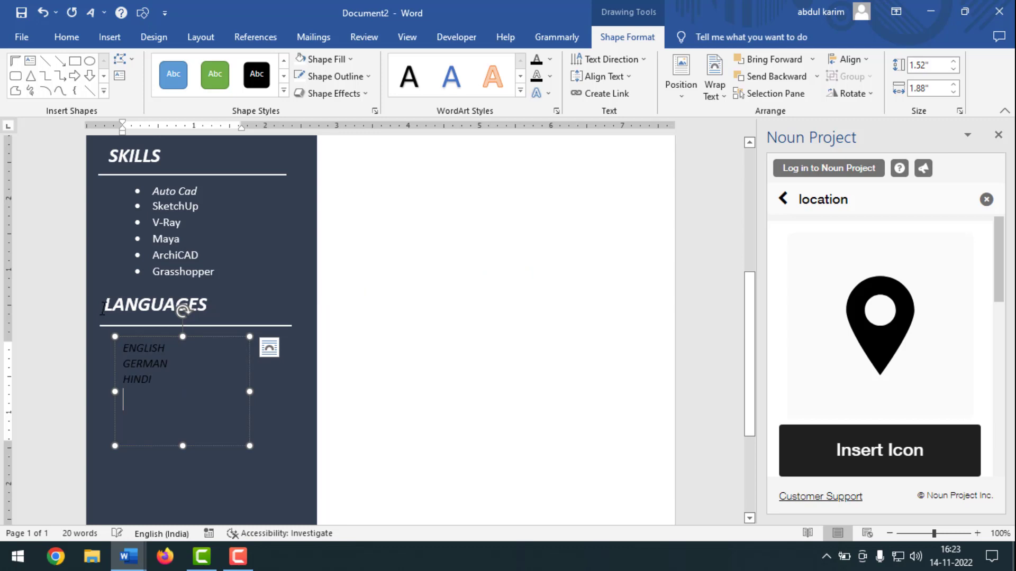
Step: Colour the languages text white and format it as a list with solid round bullets
key("ctrl+a")
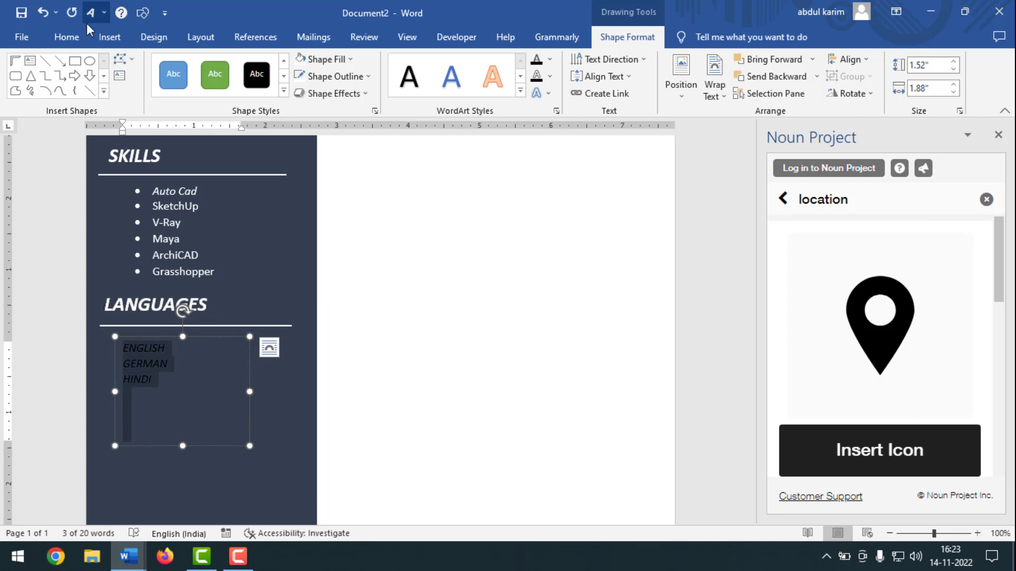
left_click(67, 36)
left_click(330, 88)
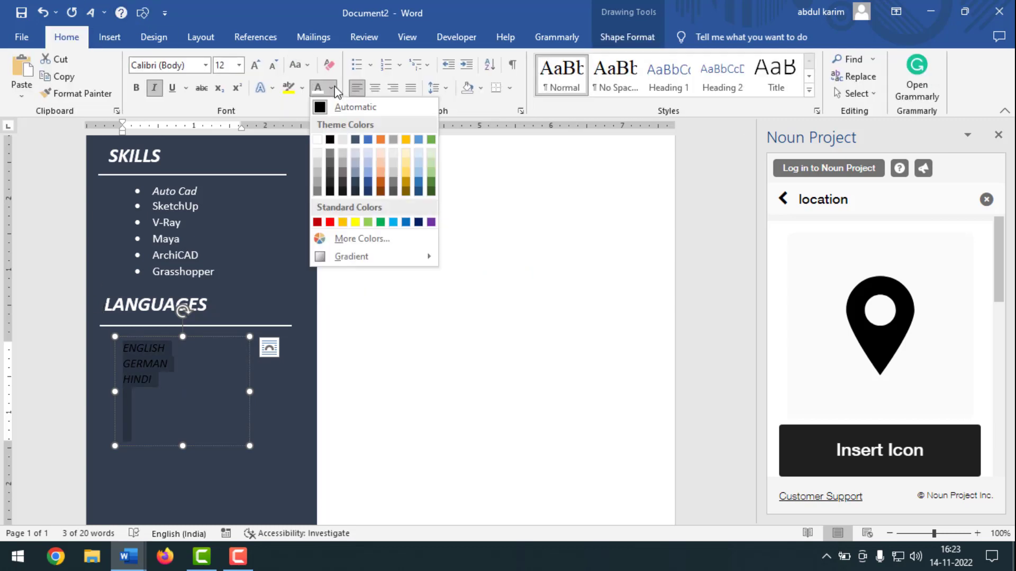
left_click(318, 139)
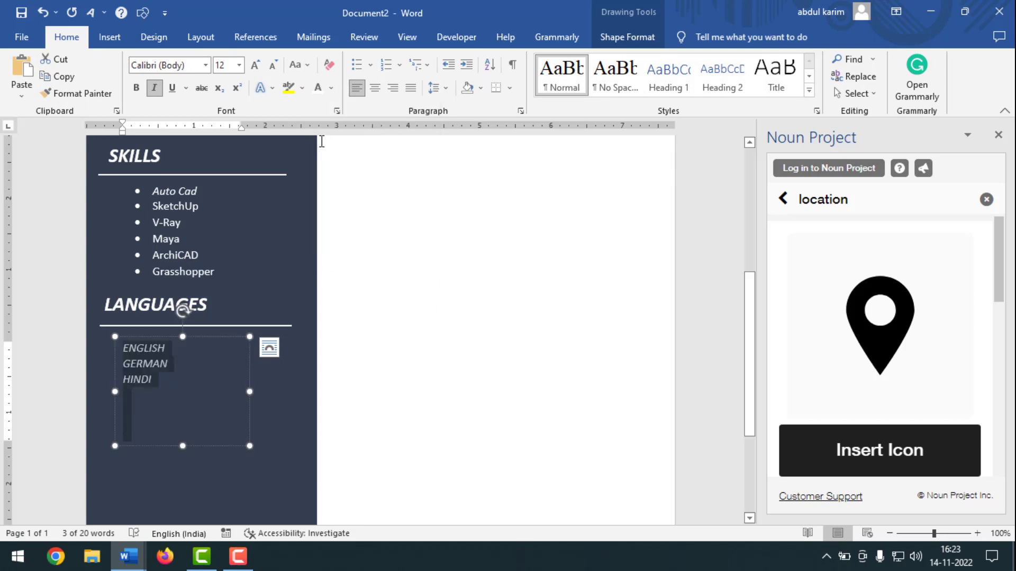
left_click(365, 66)
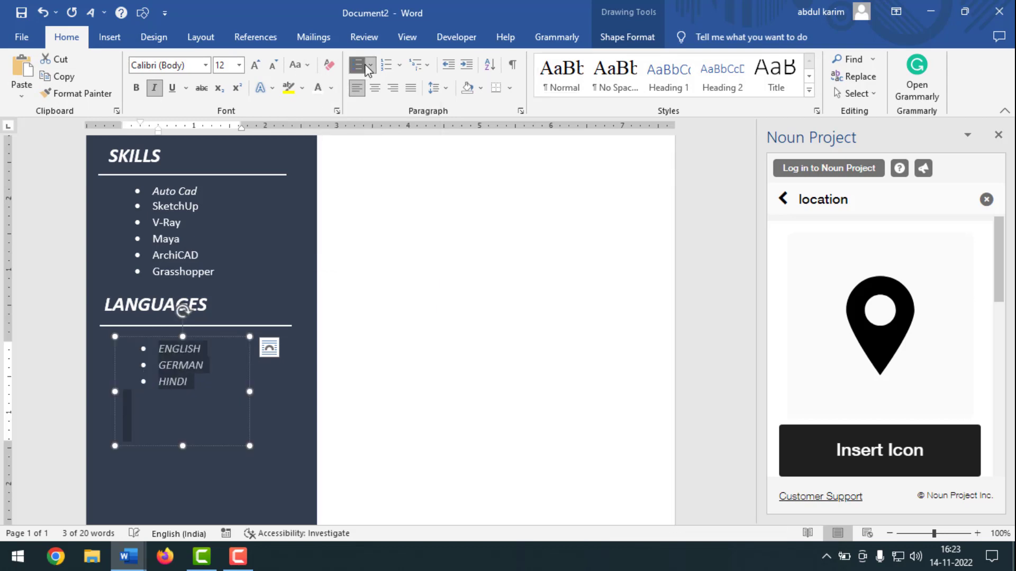
Step: Shorten the languages text box to fit its three entries and move it closer beneath the LANGUAGES line
left_click_drag(183, 446, 194, 397)
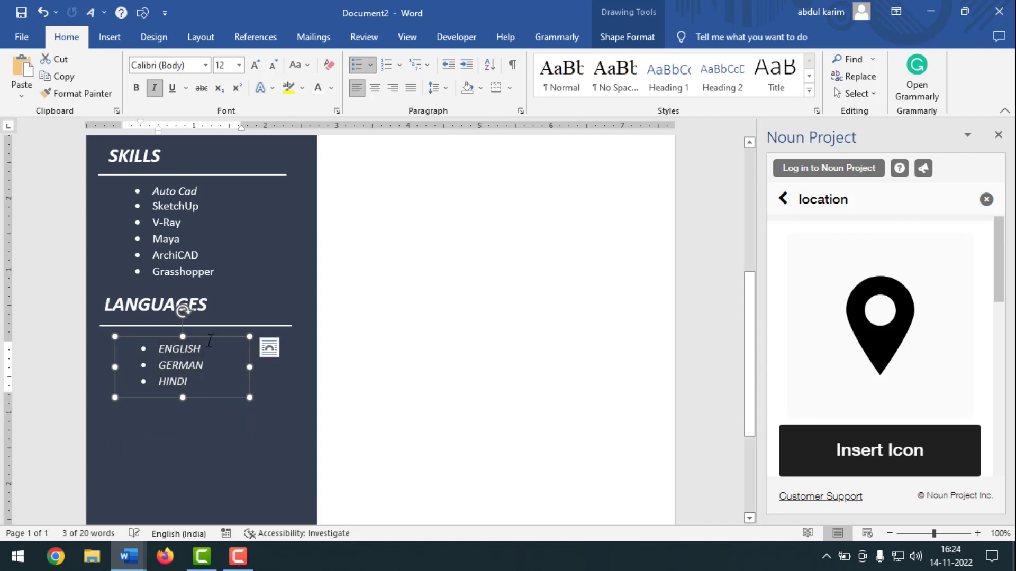
left_click_drag(207, 337, 207, 329)
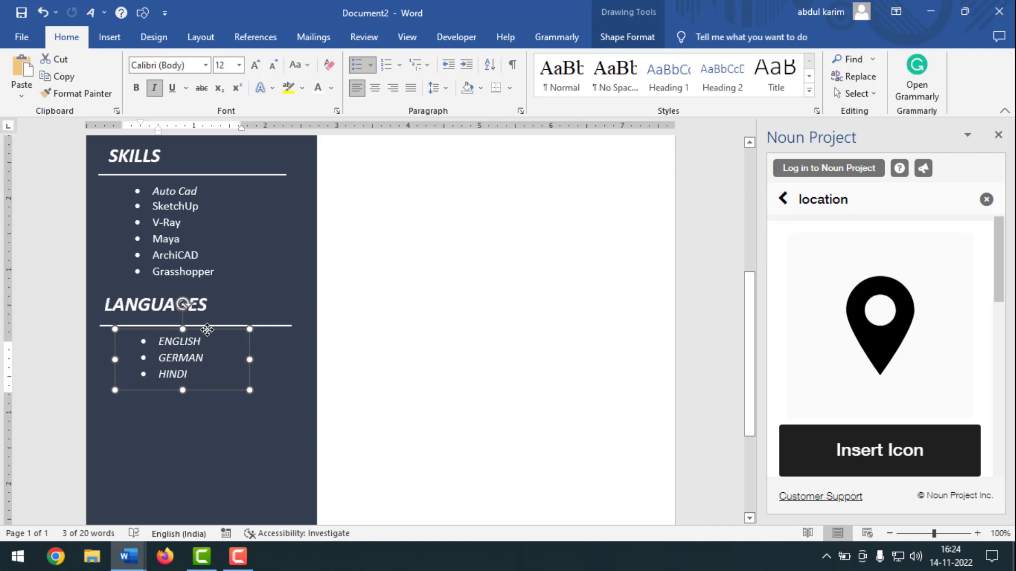
left_click(268, 406)
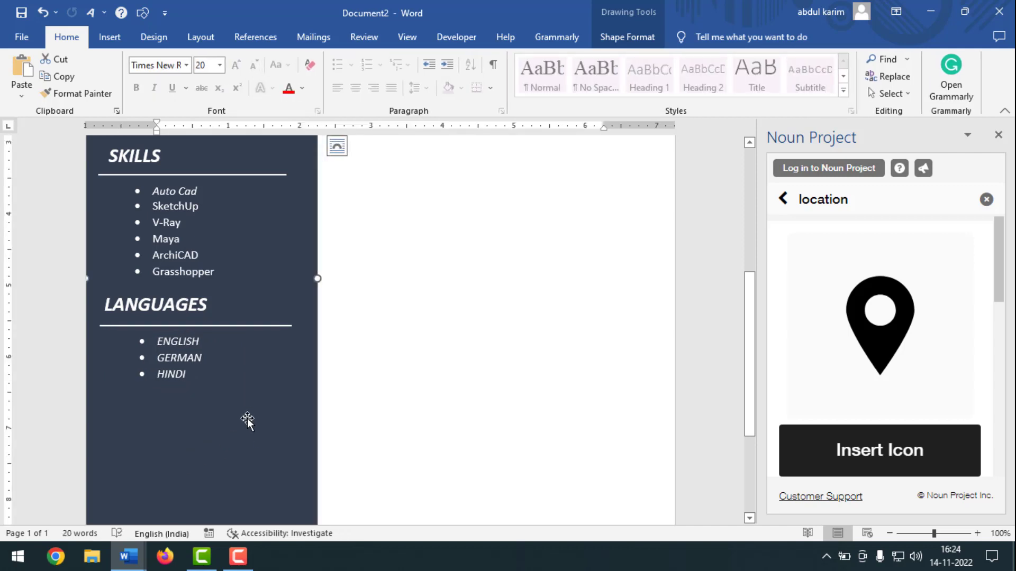
Step: Check the HOBBIES section in the CV INFORMATION document and duplicate the LANGUAGES heading below the languages list in the resume
scroll(247, 418, "down", 3)
key("alt+Tab")
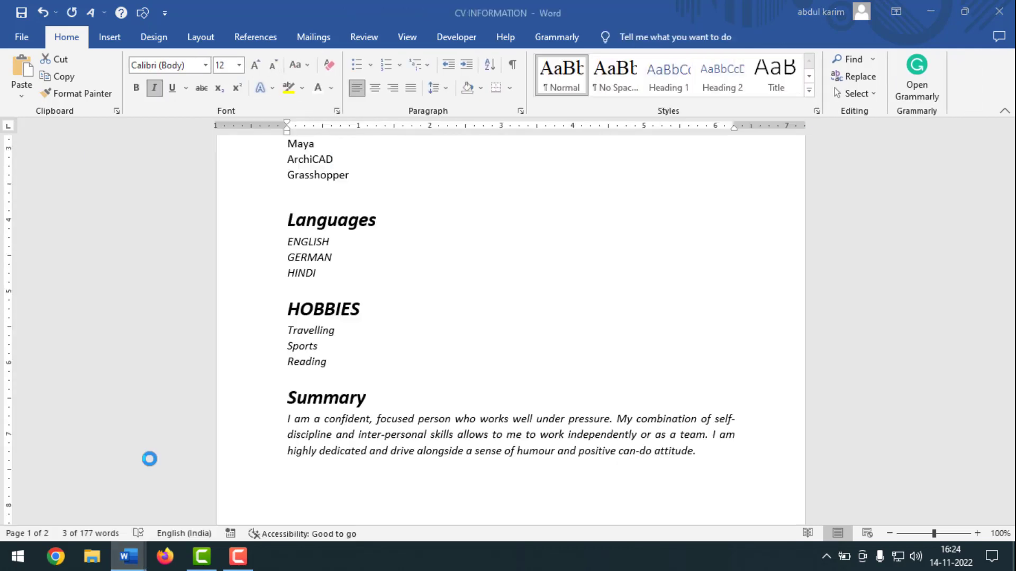
scroll(316, 347, "down", 2)
mouse_move(128, 556)
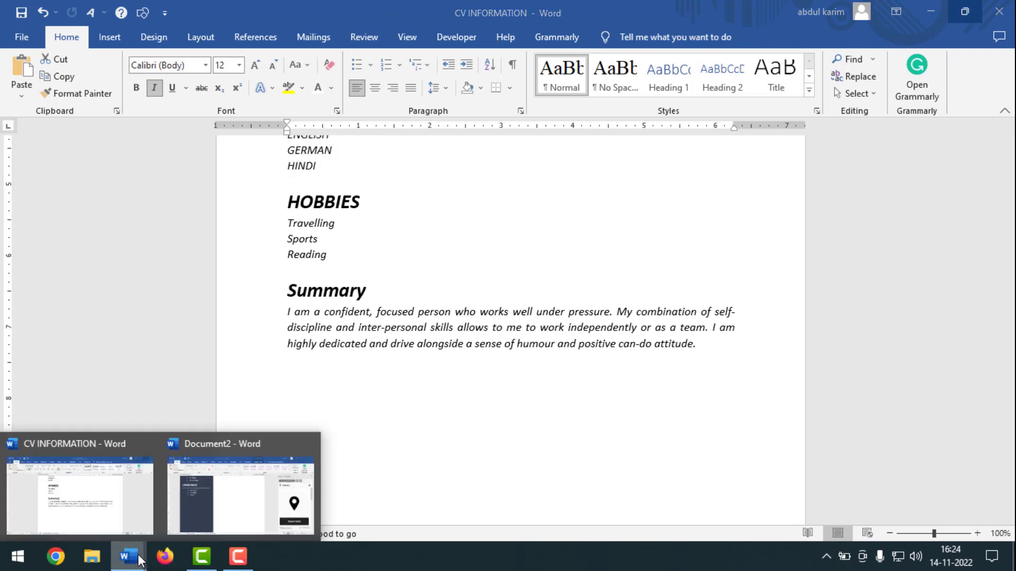
left_click(223, 501)
scroll(240, 315, "up", 3)
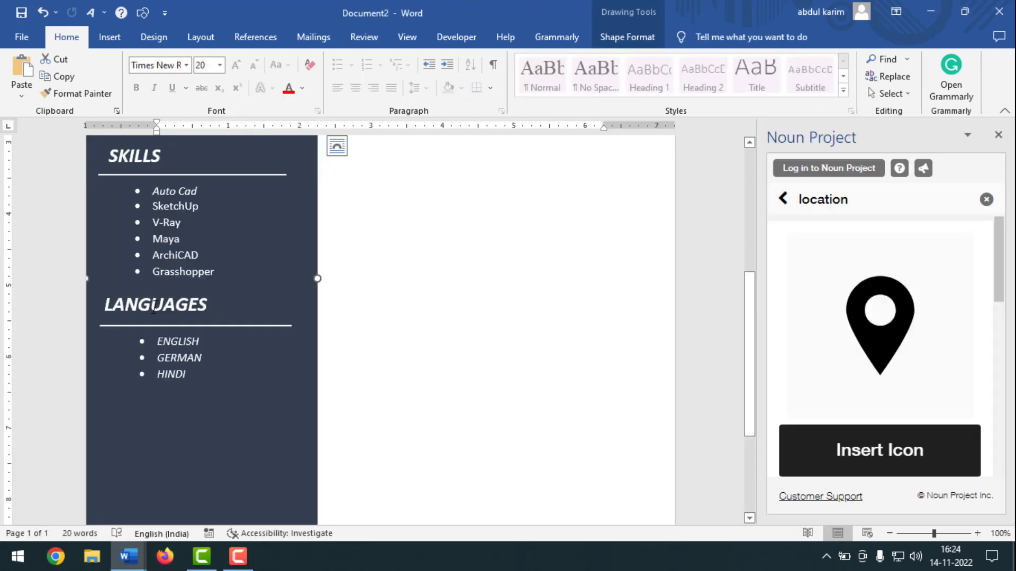
left_click(196, 286)
scroll(195, 217, "down", 2)
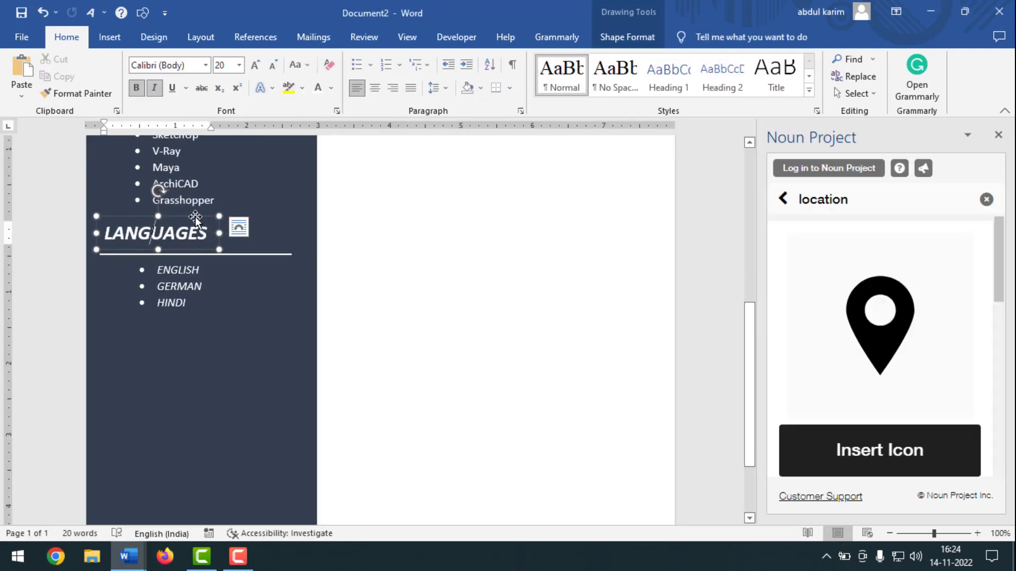
left_click_drag(195, 217, 199, 319)
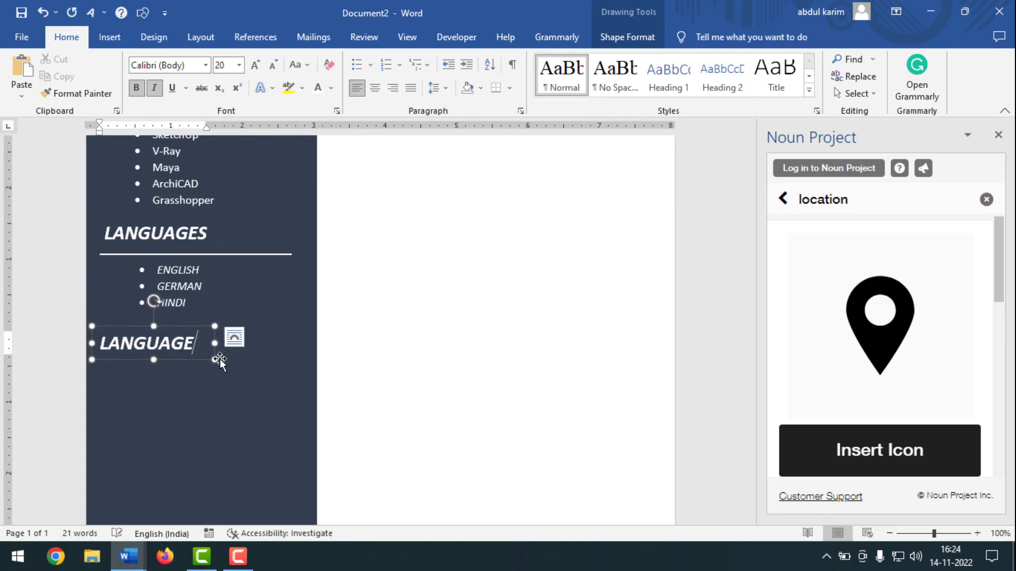
Step: Replace the duplicated LANGUAGES heading text below the languages list with HOBBIES
key("ctrl+BackSpace")
type("HOBBIES")
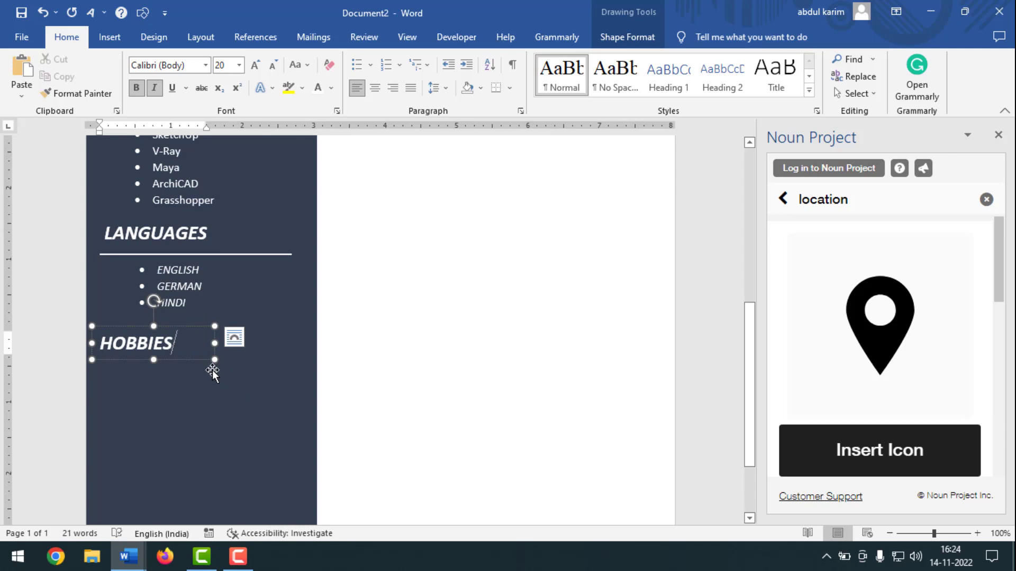
left_click(195, 388)
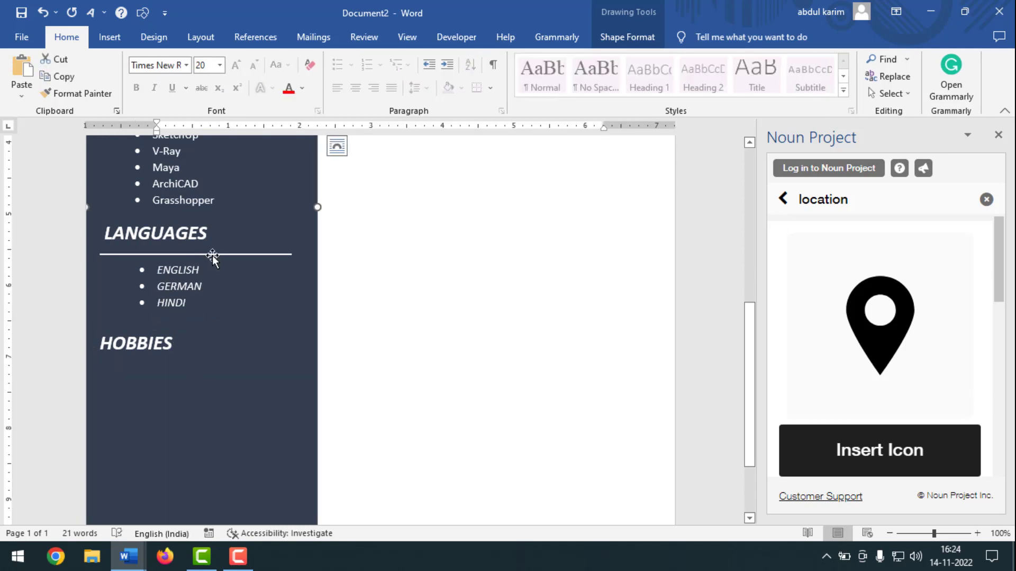
Step: Draw a straight horizontal line about 2.6" long beneath the HOBBIES heading
left_click(109, 36)
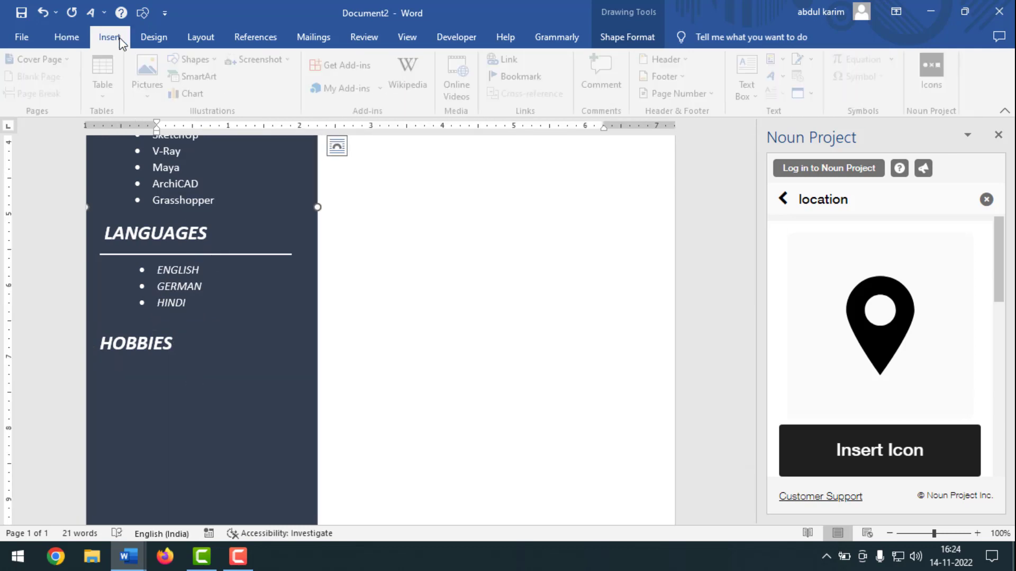
left_click(221, 59)
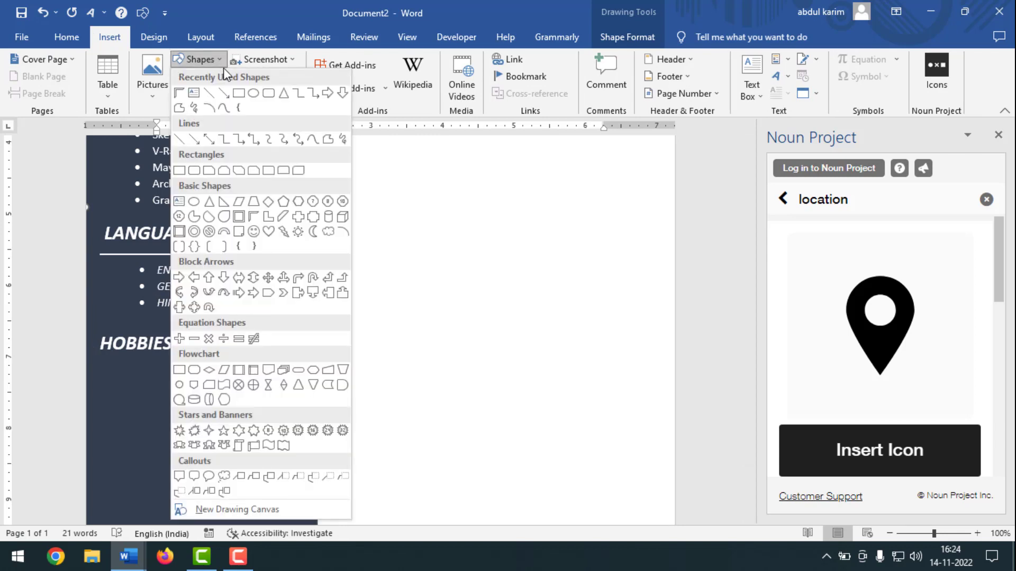
left_click(212, 103)
left_click_drag(101, 364, 288, 364)
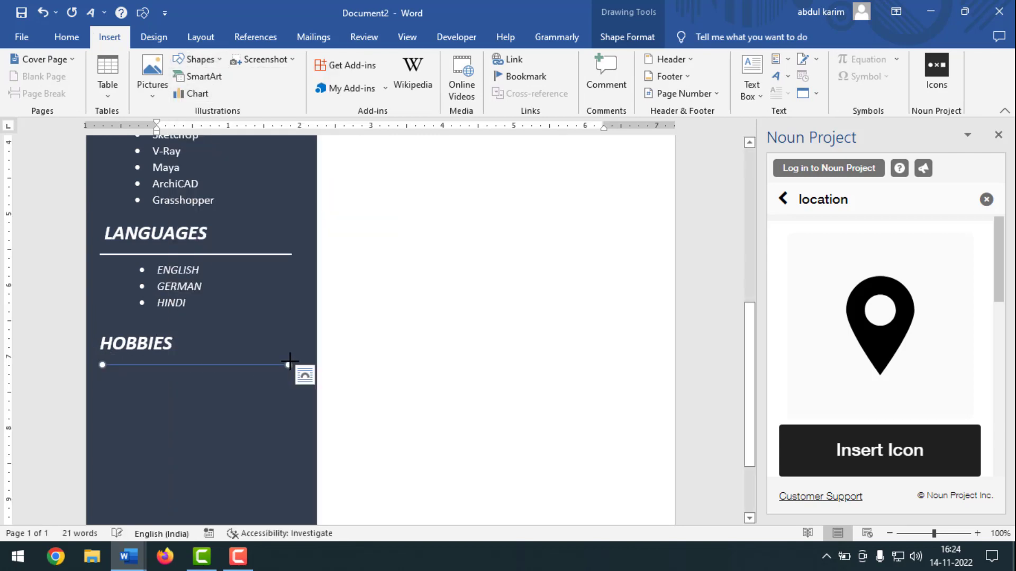
Step: Give the HOBBIES line the thickest black theme style with a white outline and shift it slightly left to align with the heading
left_click(283, 91)
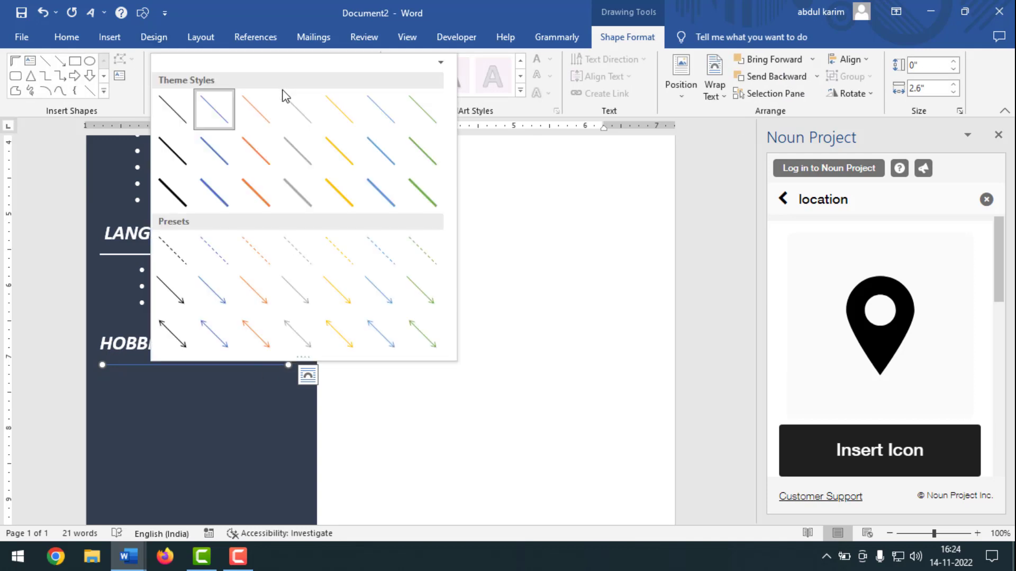
left_click(172, 183)
left_click(367, 74)
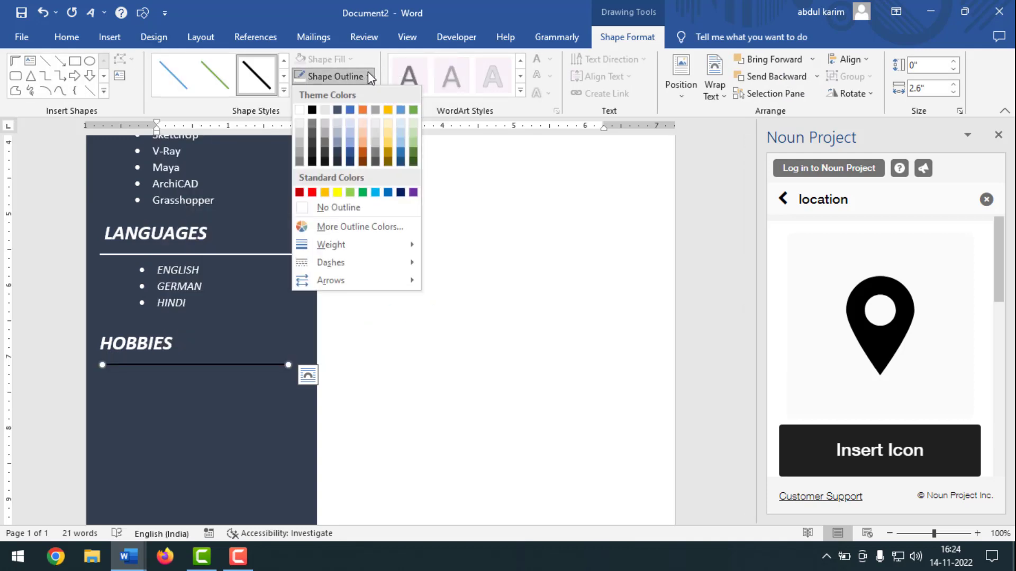
left_click(303, 108)
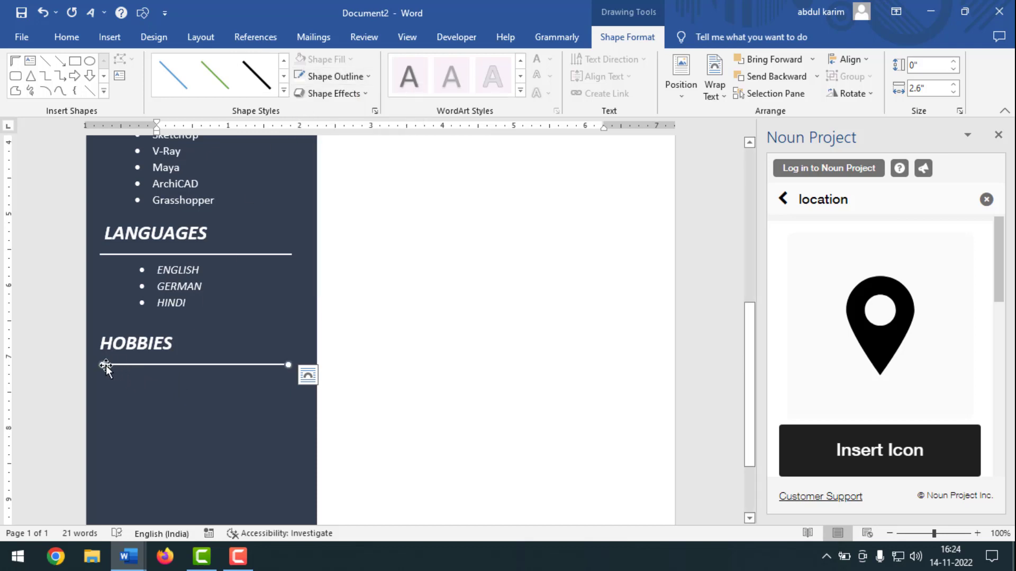
left_click_drag(102, 364, 97, 364)
Step: Duplicate the languages list box below the HOBBIES line and replace its text with Travelling, Sports and Reading copied from the CV INFORMATION document
left_click(174, 282)
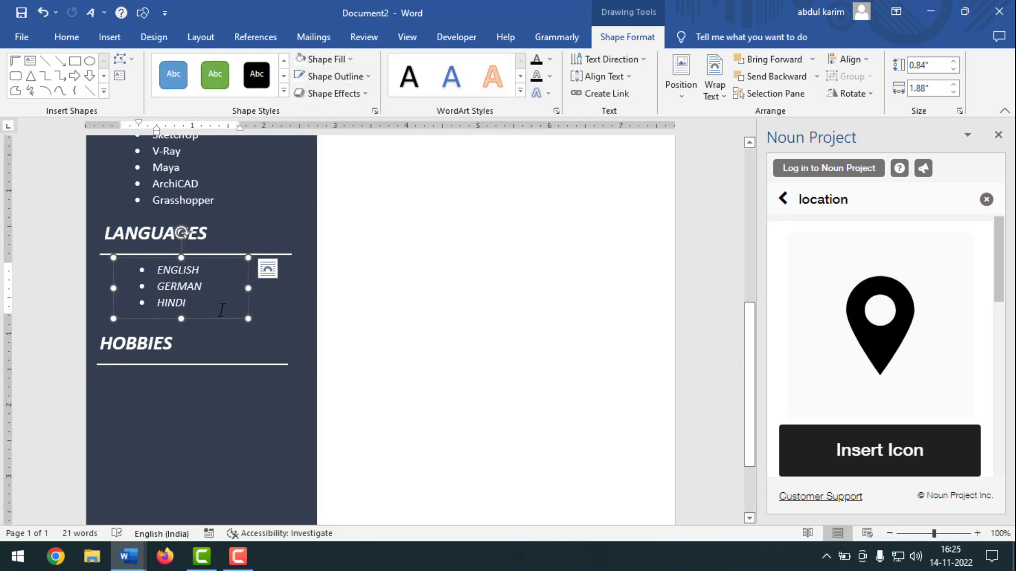
left_click_drag(218, 319, 216, 438)
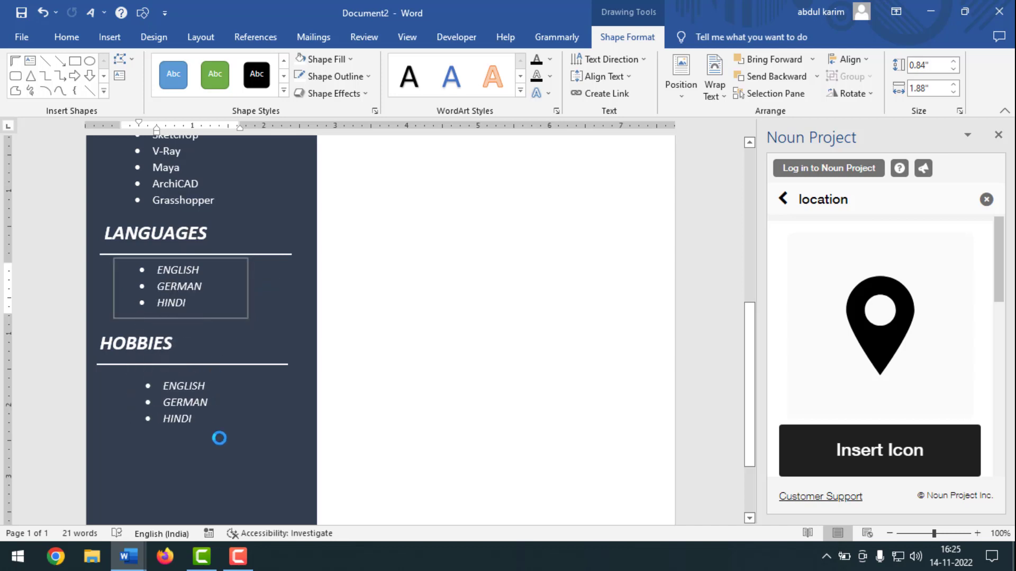
mouse_move(129, 556)
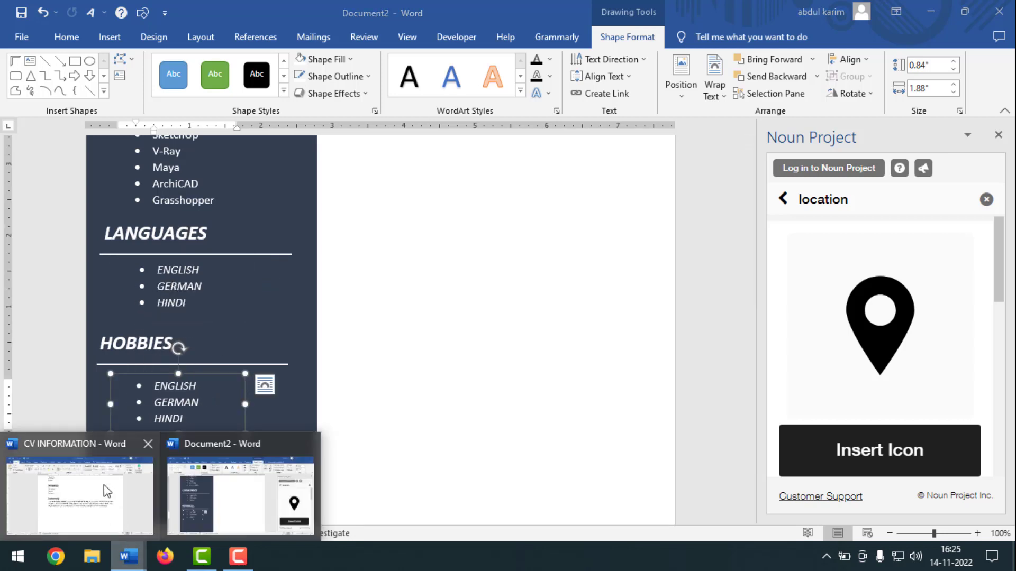
left_click(79, 490)
scroll(311, 320, "up", 2)
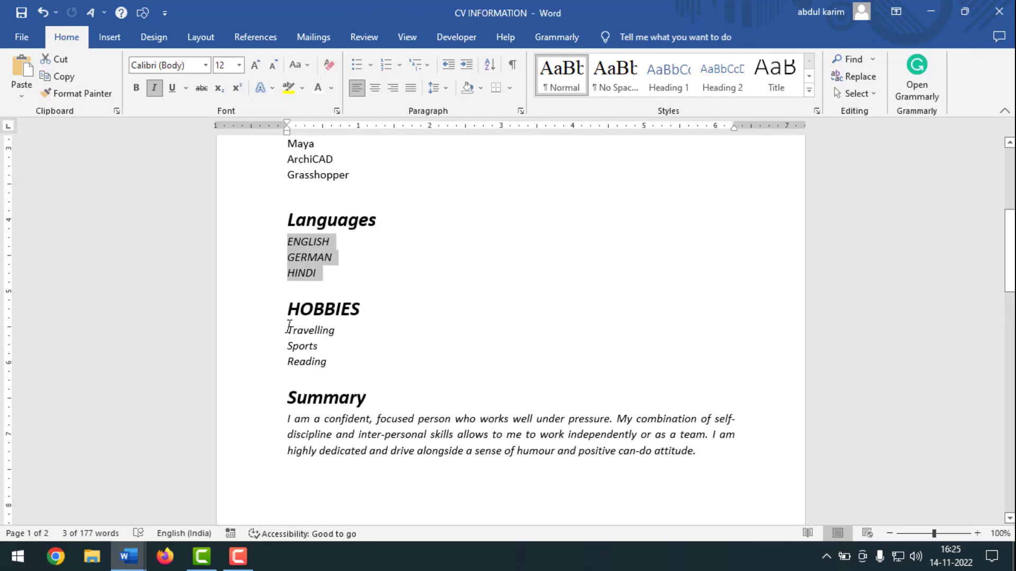
left_click_drag(289, 326, 344, 360)
key("ctrl+c")
mouse_move(128, 556)
left_click(252, 481)
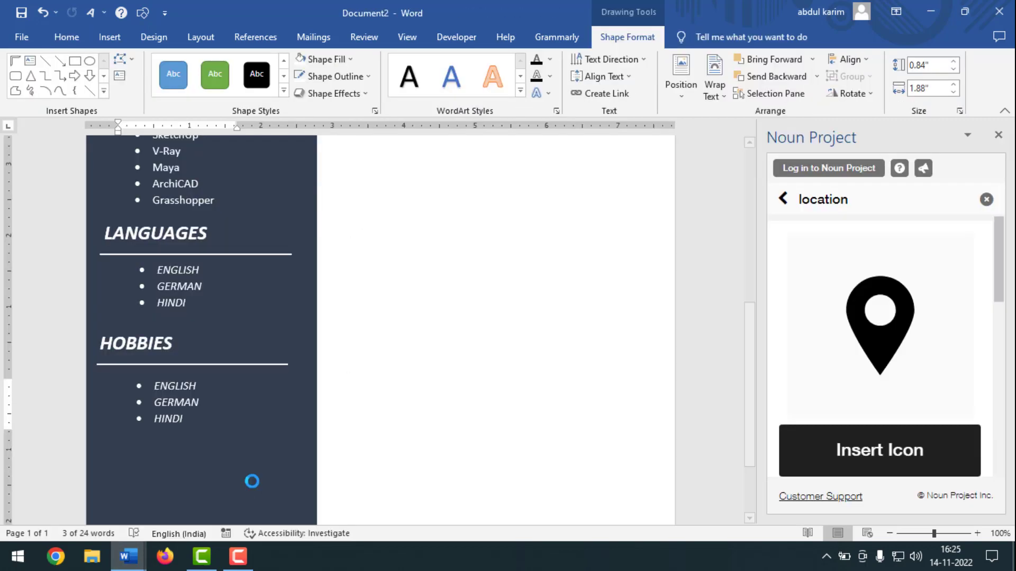
left_click_drag(157, 405, 119, 384)
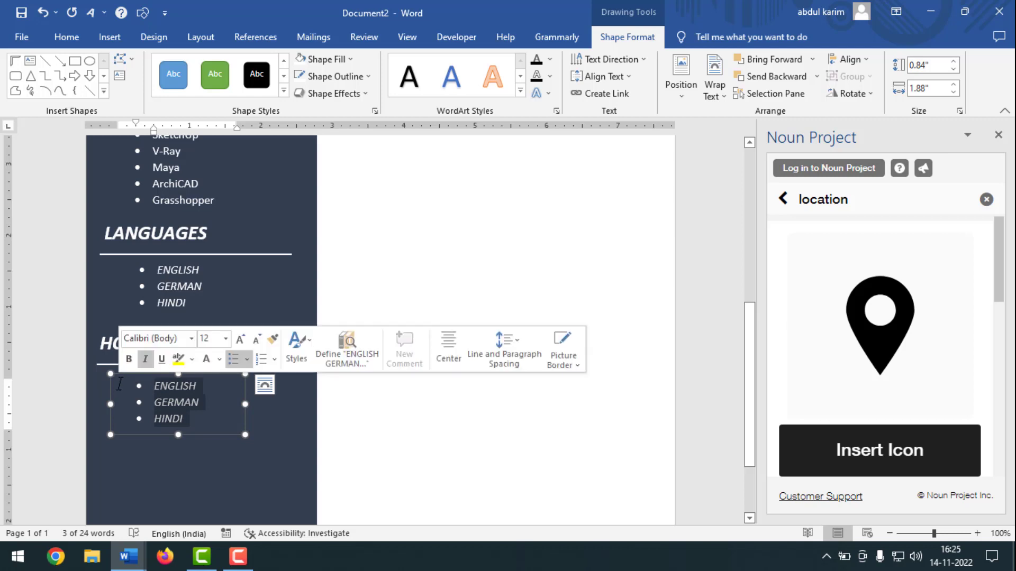
key("Delete")
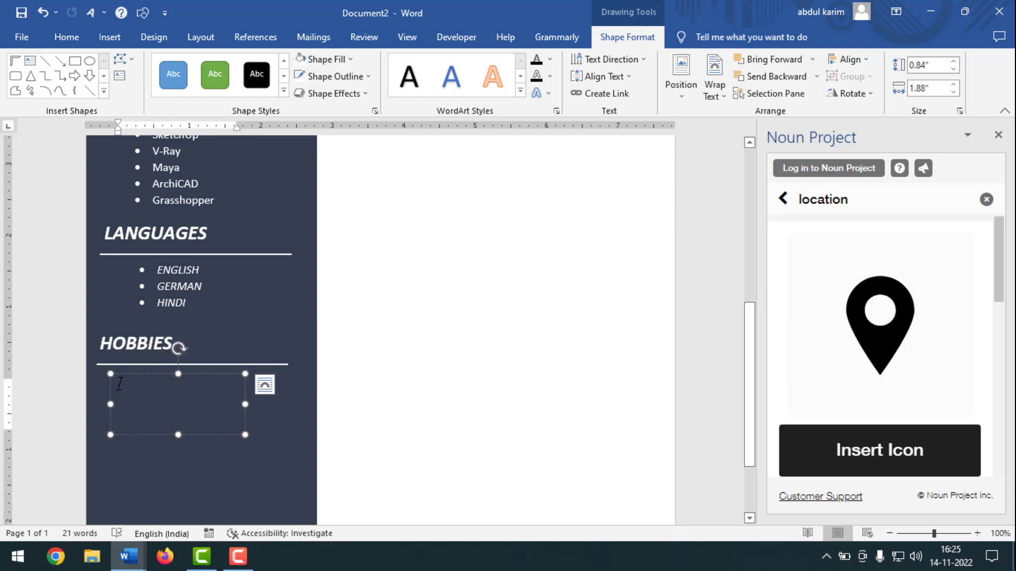
key("ctrl+v")
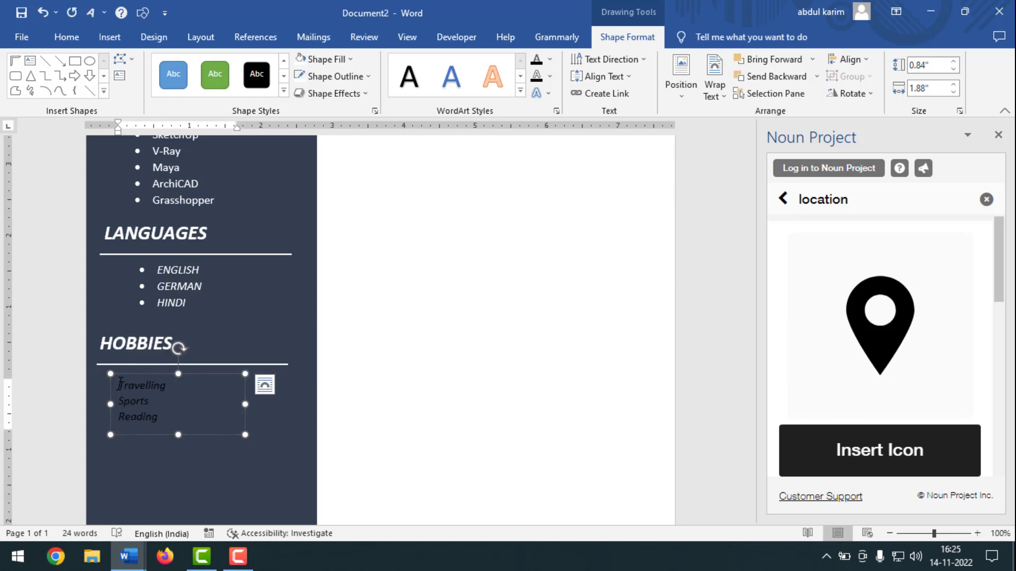
Step: Format the hobbies text as a white list with solid round bullets and shift its box slightly right beneath the HOBBIES line
left_click_drag(119, 439, 118, 381)
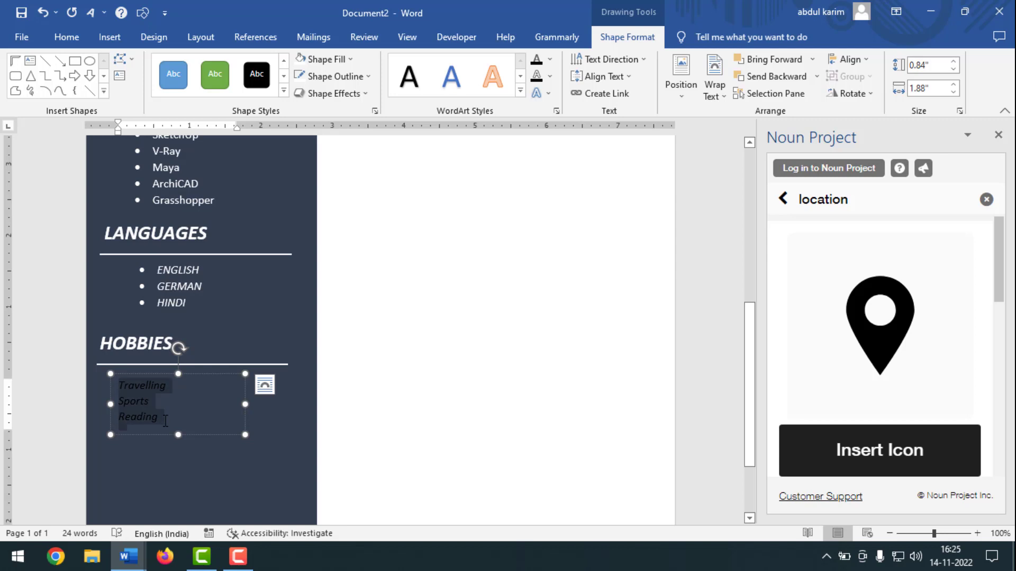
left_click(66, 37)
left_click(332, 88)
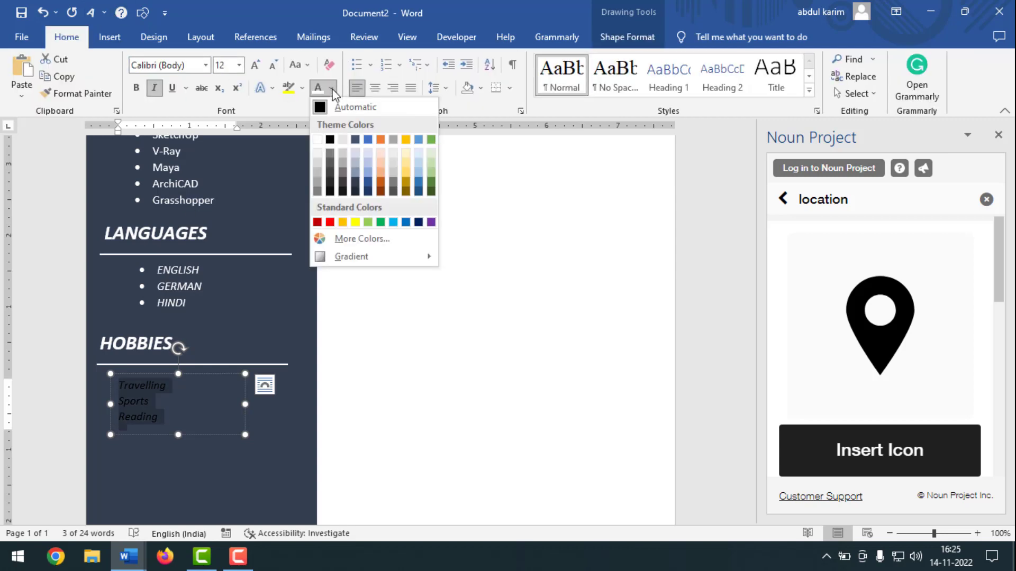
left_click(317, 140)
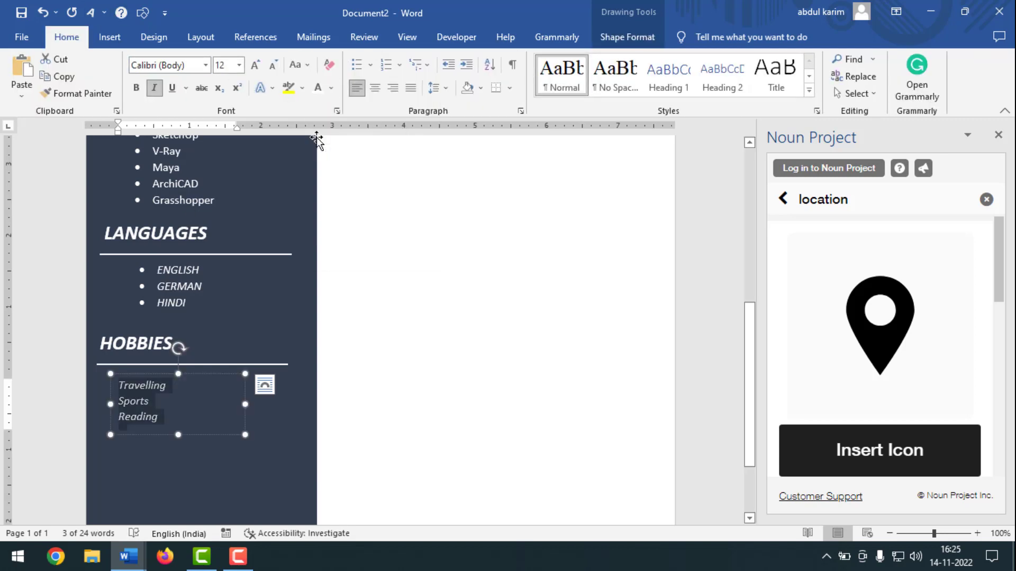
left_click(370, 65)
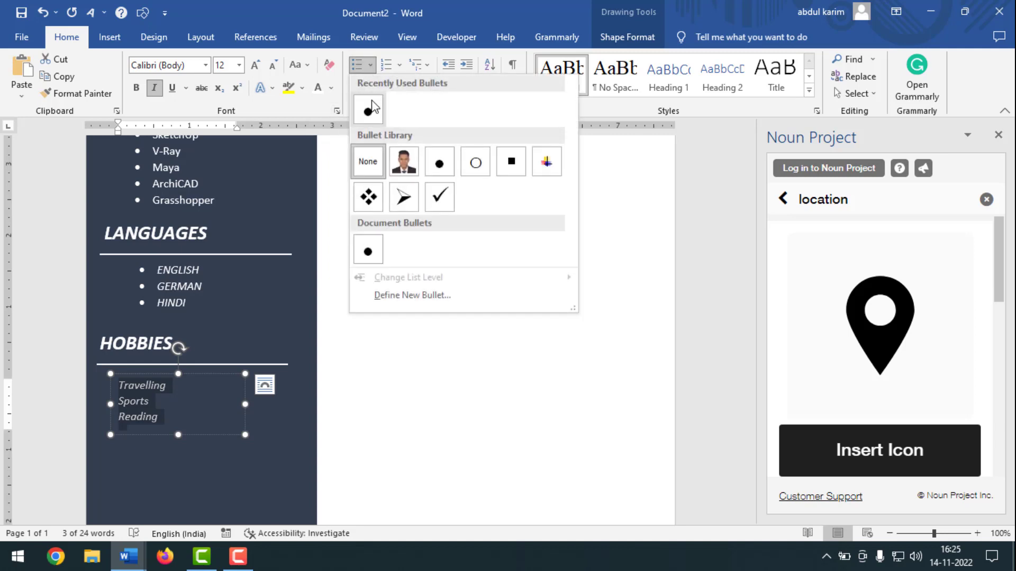
left_click(371, 111)
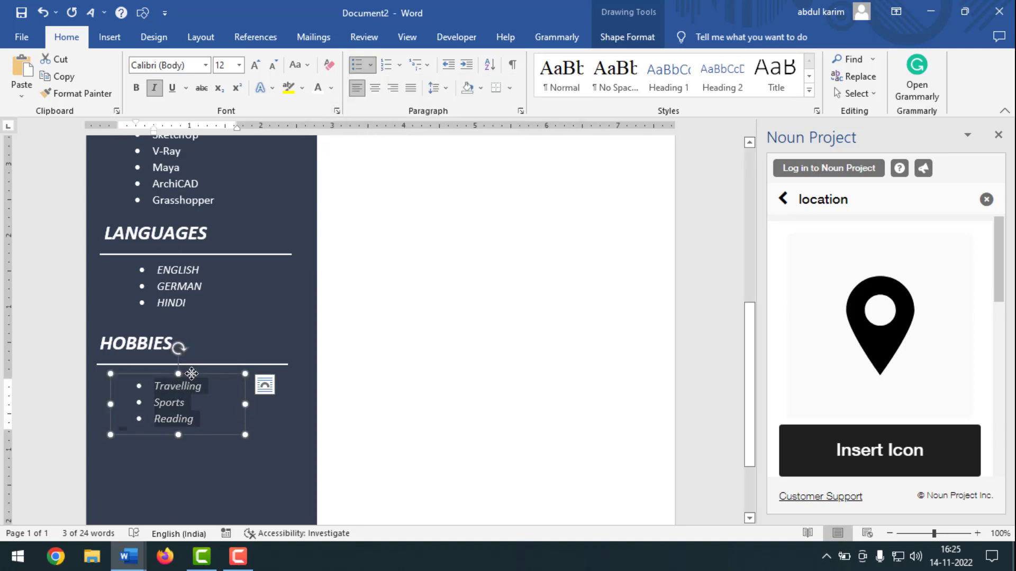
left_click_drag(188, 373, 196, 374)
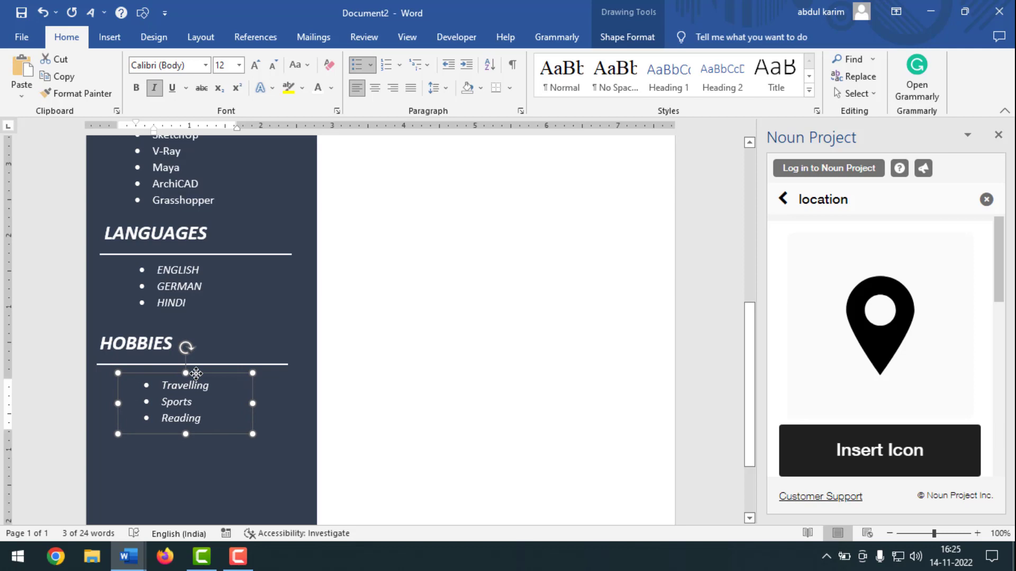
left_click(192, 465)
Step: Draw a straight horizontal line about 4.06" long across the white area beside the portrait
scroll(192, 463, "up", 7)
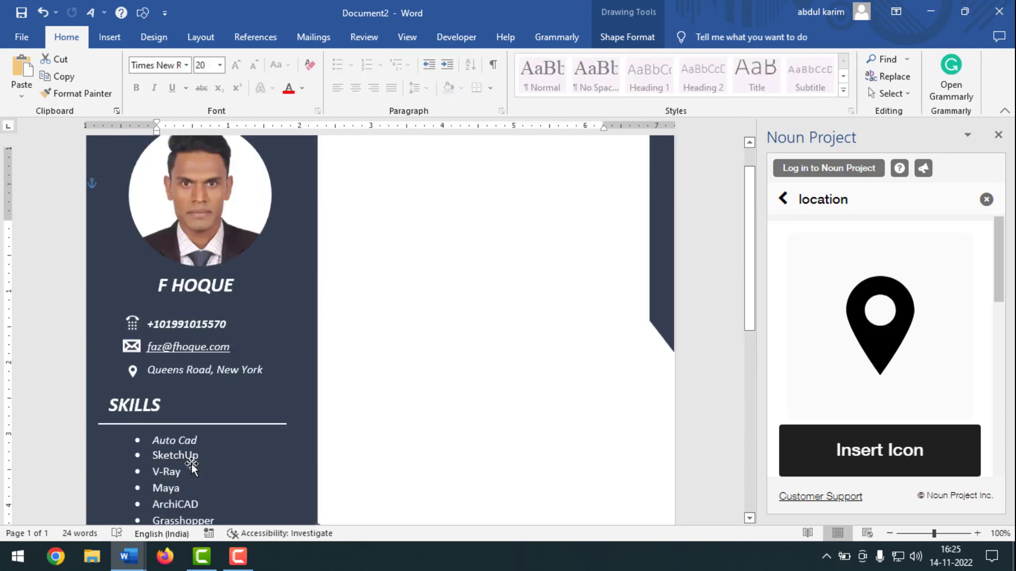
scroll(226, 378, "down", 7)
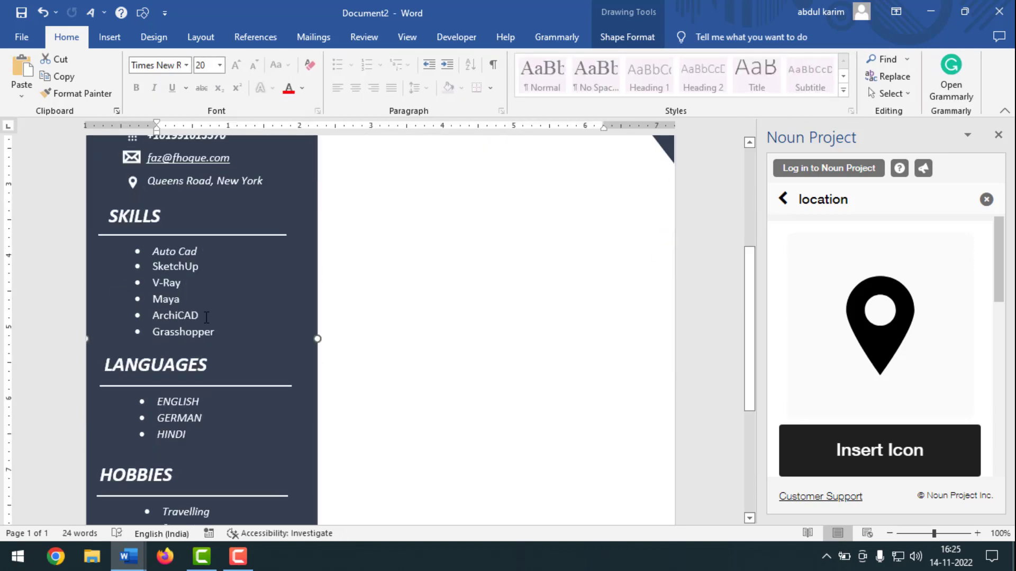
scroll(225, 377, "up", 7)
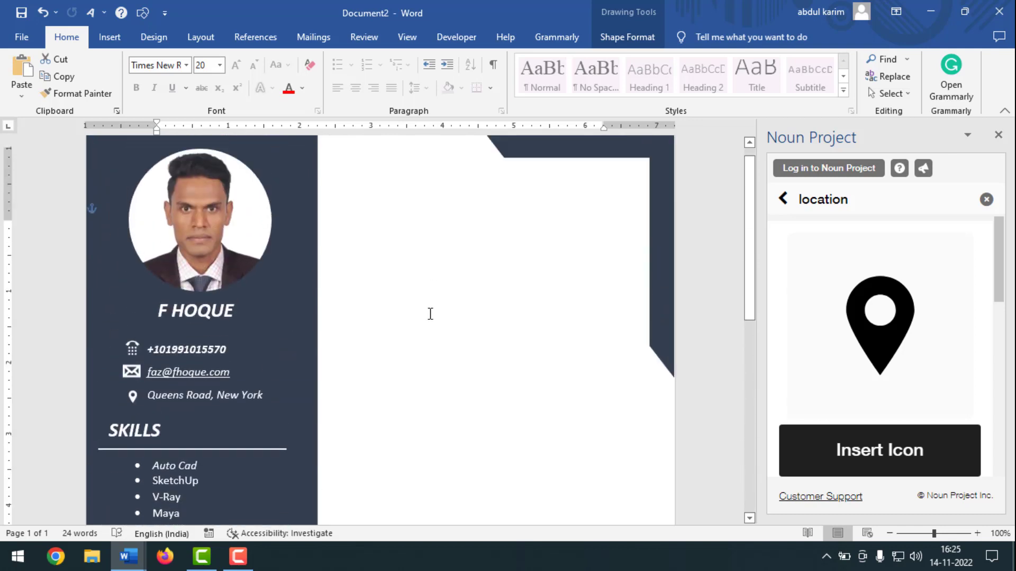
left_click(109, 36)
left_click(212, 56)
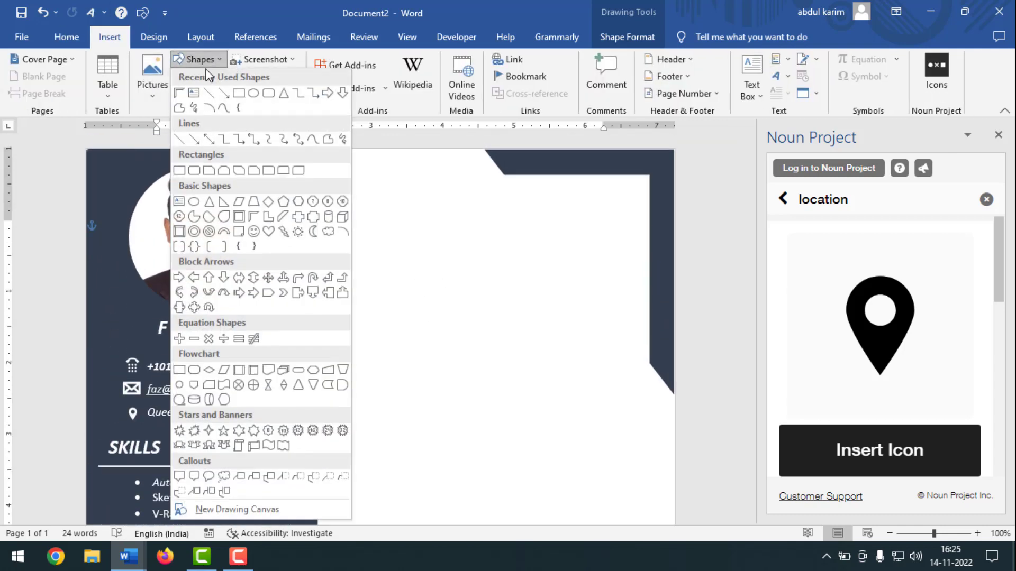
left_click(215, 102)
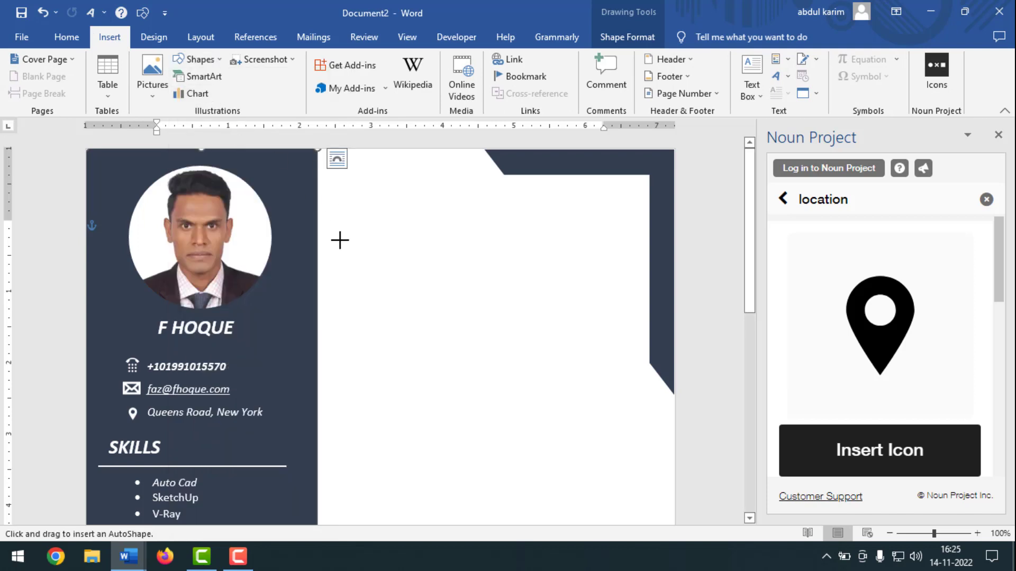
left_click_drag(340, 240, 629, 234)
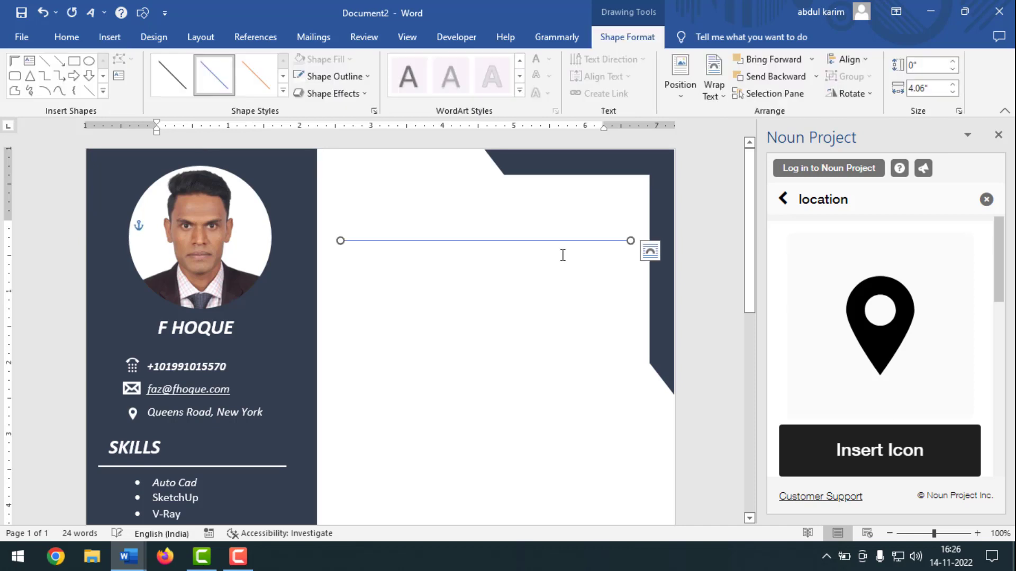
Step: Apply the thickest black theme style and a black outline to the line in the white area
left_click(286, 91)
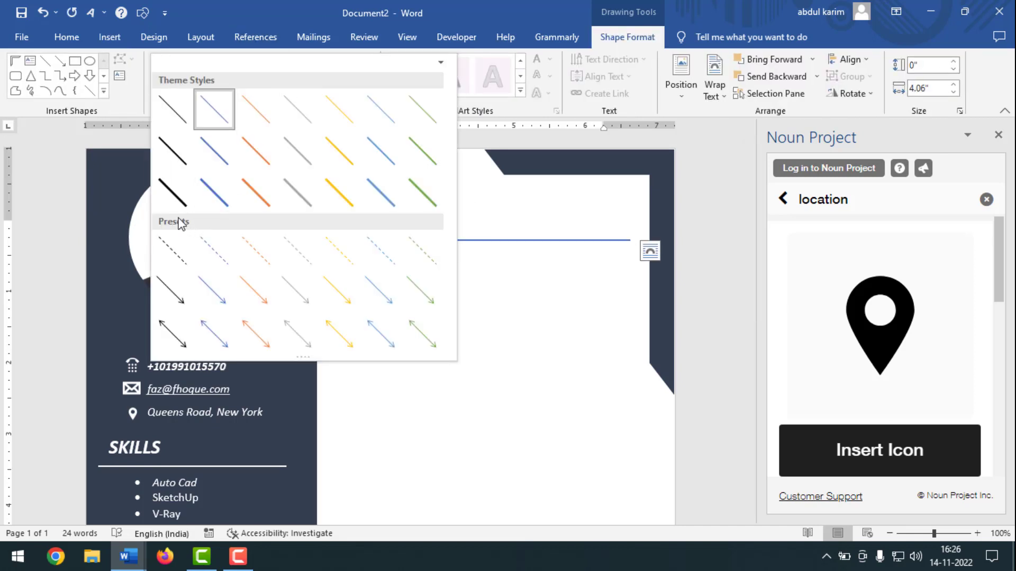
left_click(176, 198)
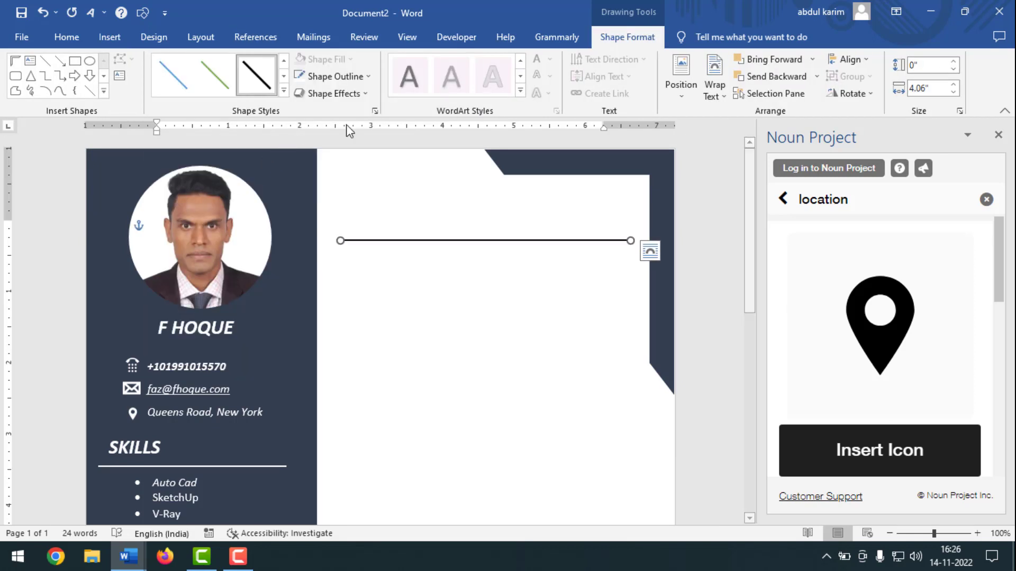
left_click(369, 81)
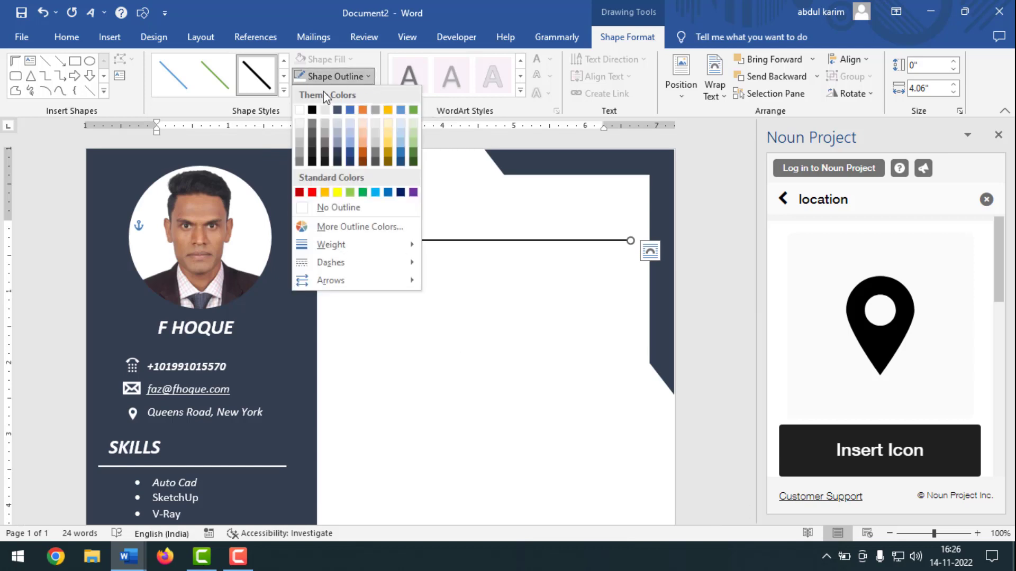
left_click(312, 110)
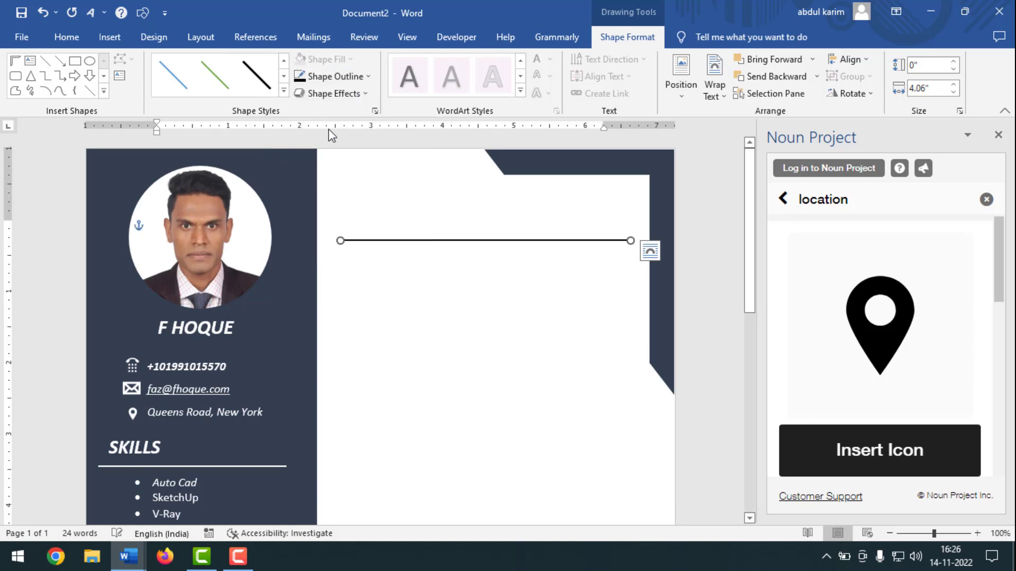
left_click(404, 292)
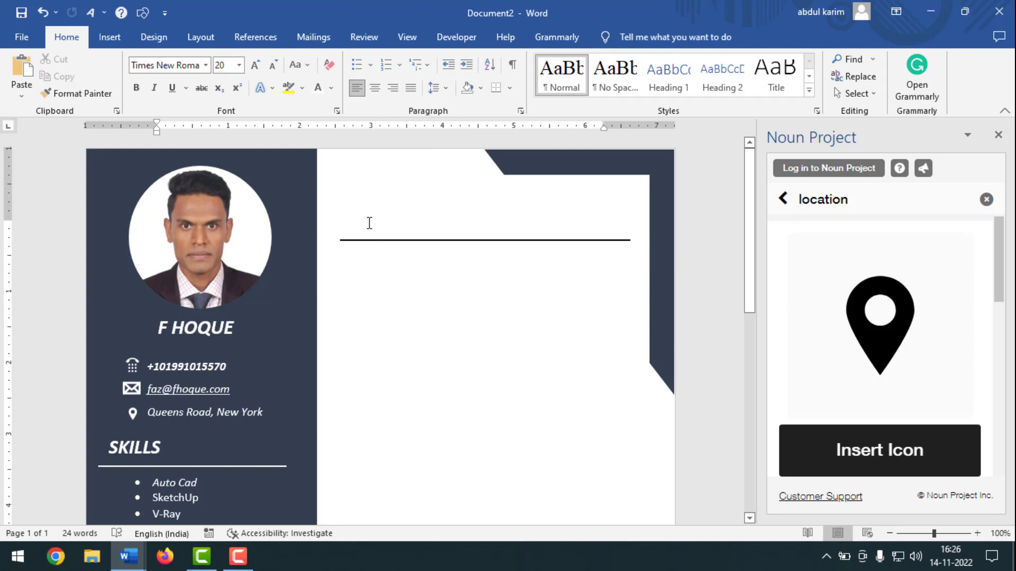
Step: Duplicate the name text box above the black line in the white area and clear its text
left_click(206, 325)
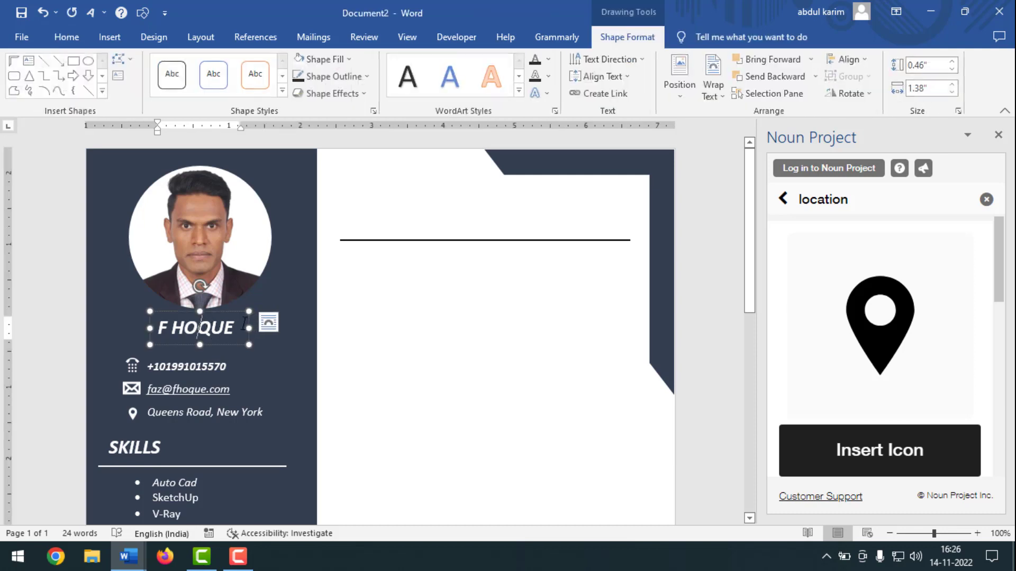
left_click_drag(235, 316, 413, 217)
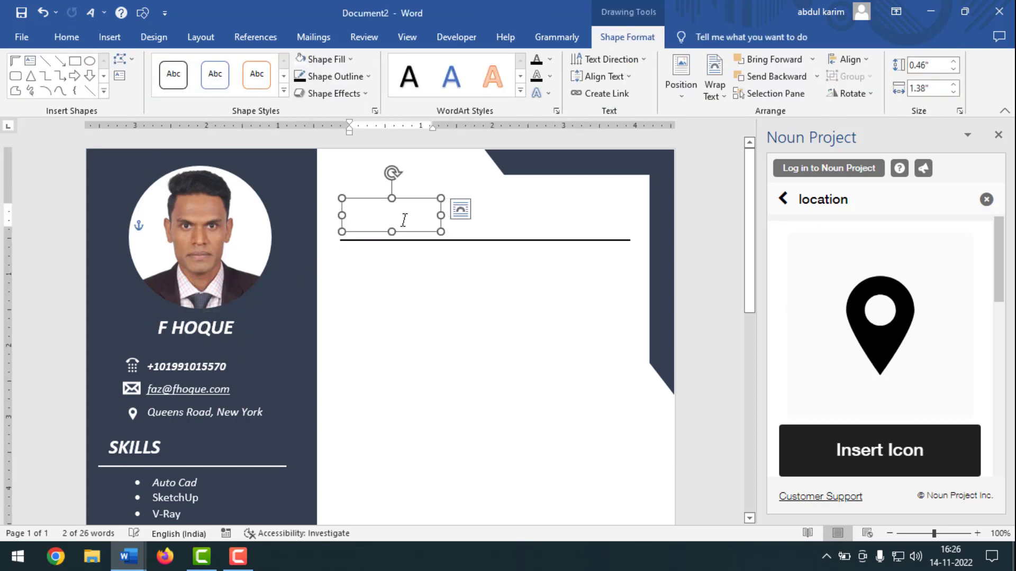
left_click(405, 214)
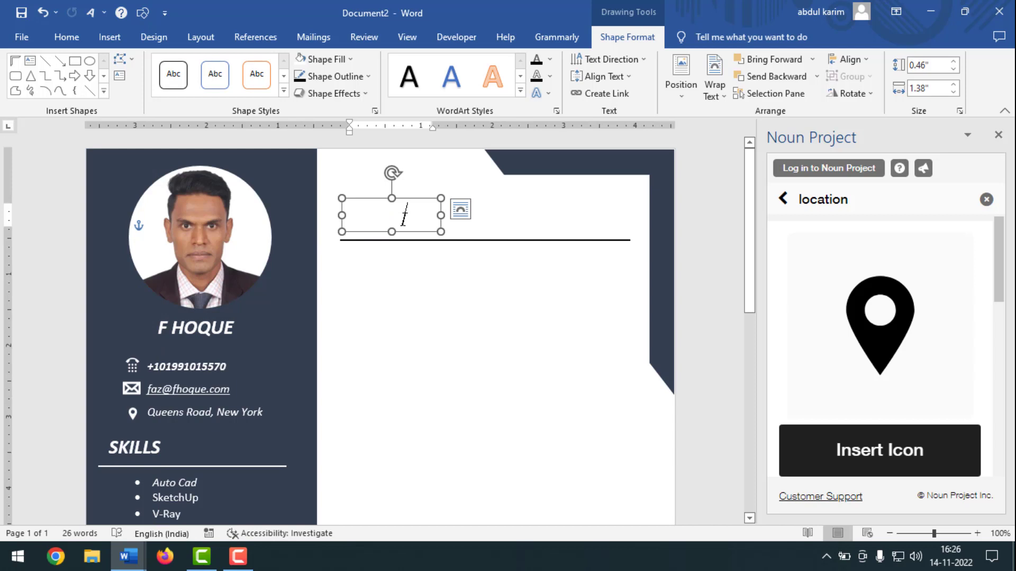
key("ctrl+a")
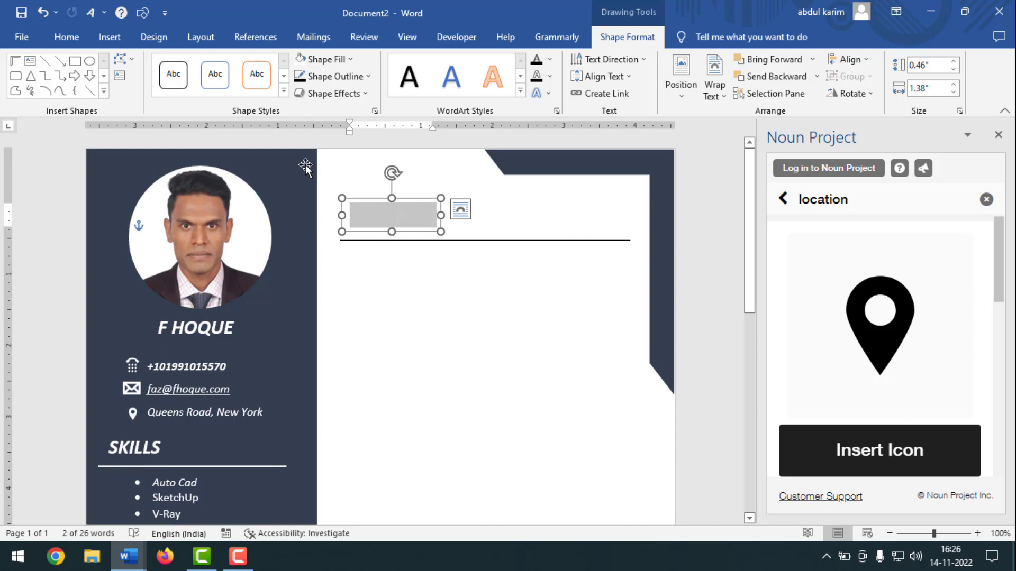
key("Delete")
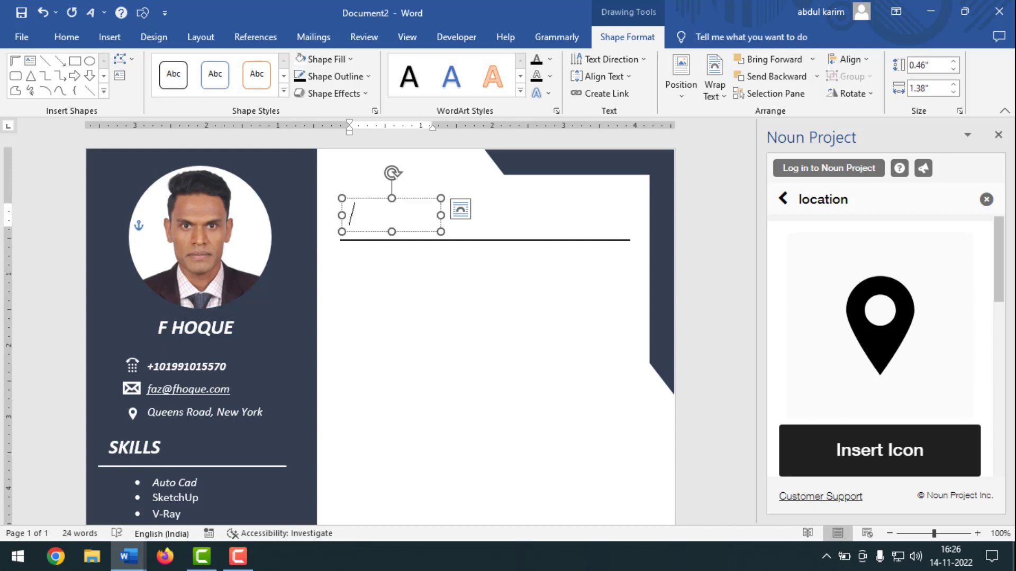
Step: Enter the heading SUMMARY in the Automatic font colour and shift its box down close to the black line
left_click(66, 37)
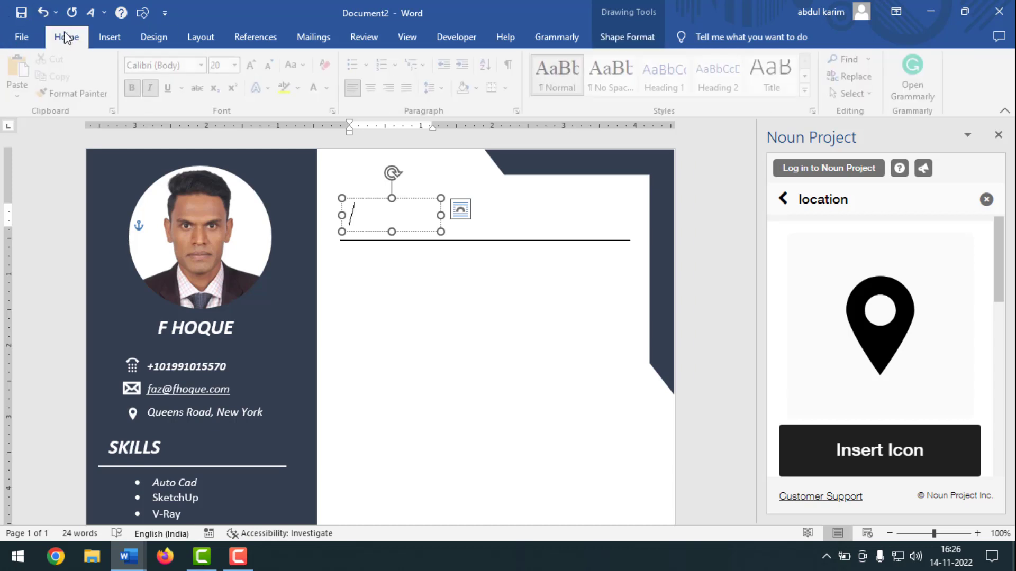
left_click(331, 89)
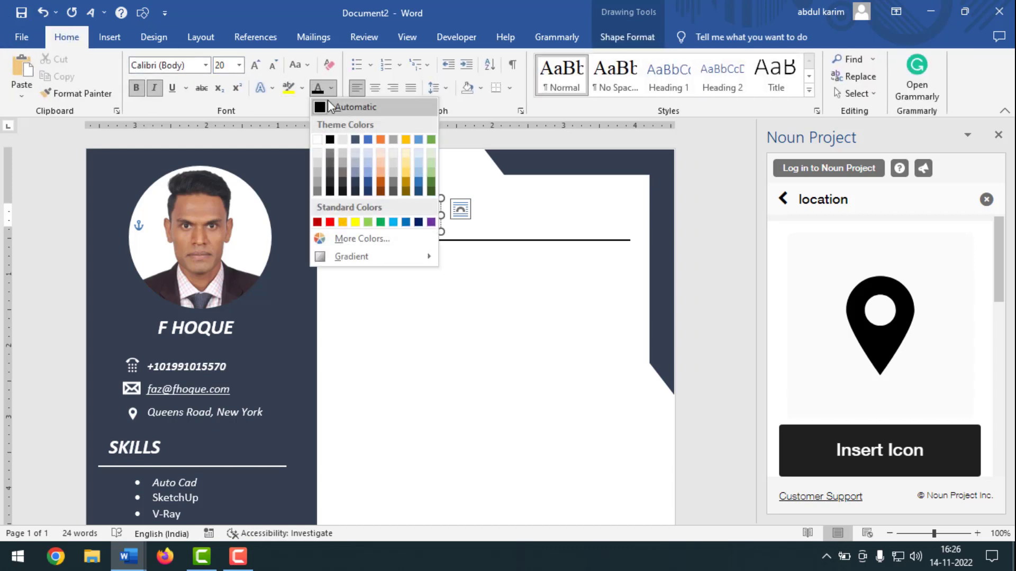
left_click(320, 108)
type("SUMMAR")
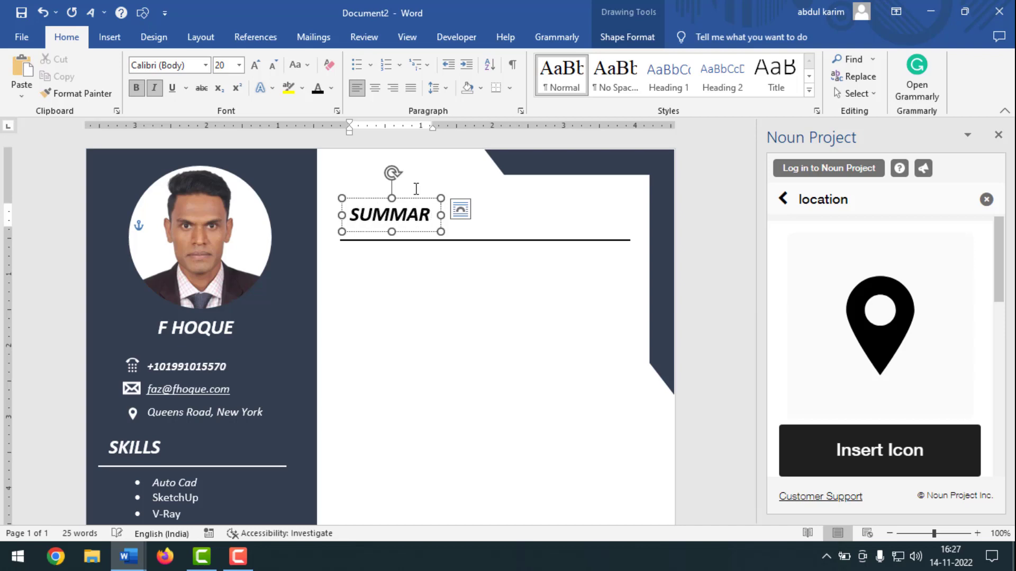
type("Y")
left_click(457, 215)
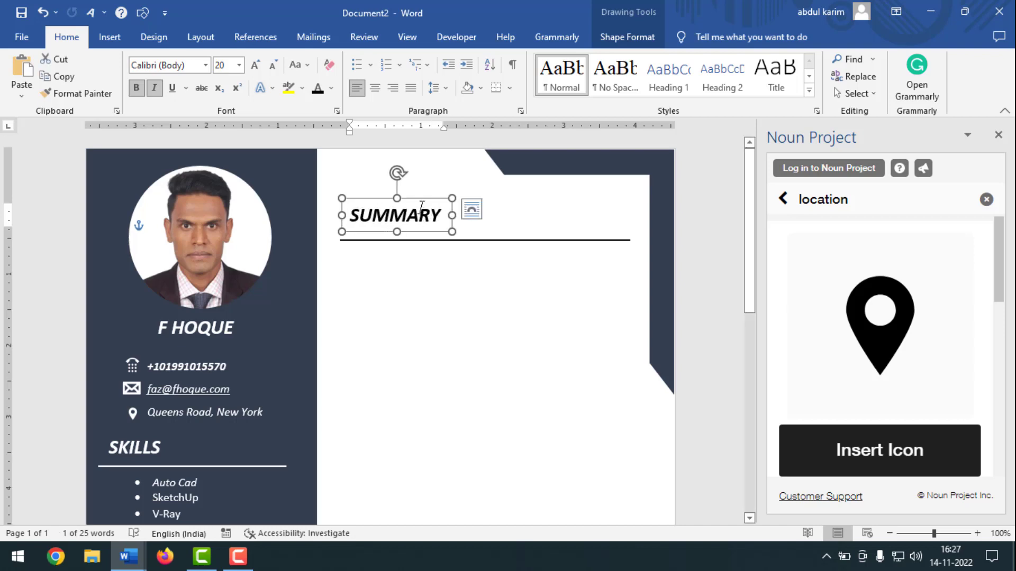
left_click_drag(397, 231, 397, 236)
left_click(506, 248)
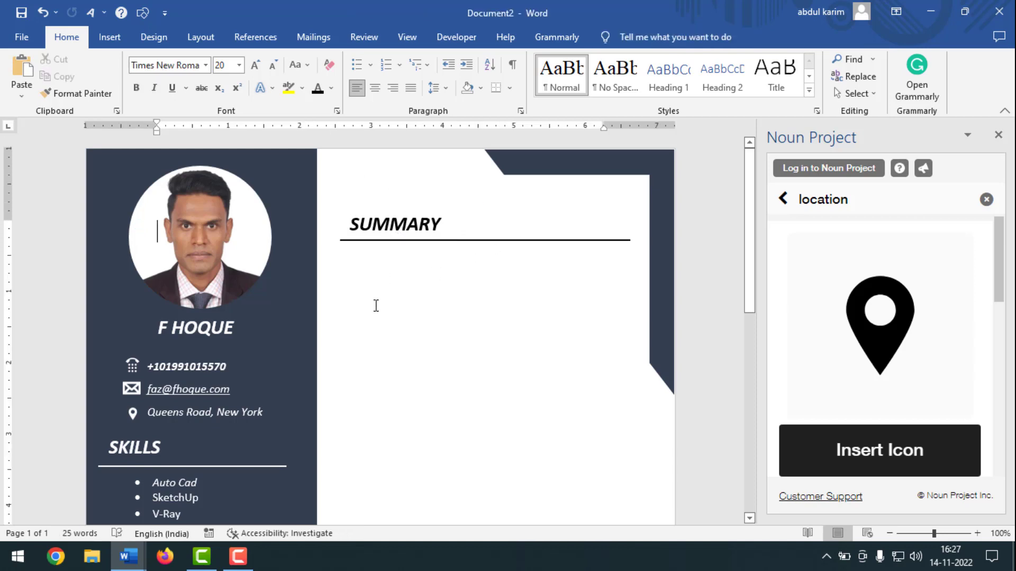
Step: Duplicate the contact details text box below the SUMMARY line and clear its text
left_click(208, 361)
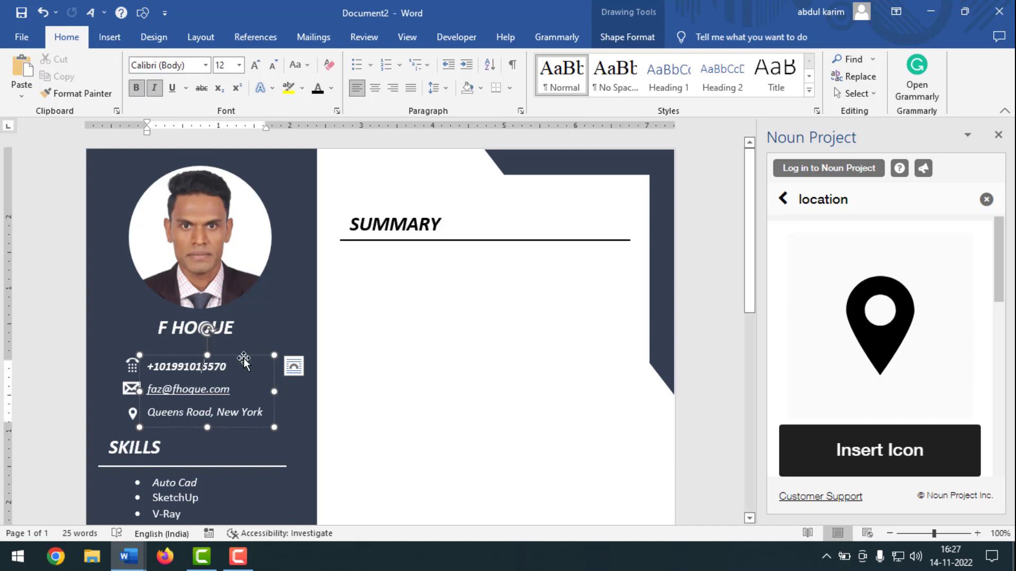
left_click_drag(243, 358, 446, 269)
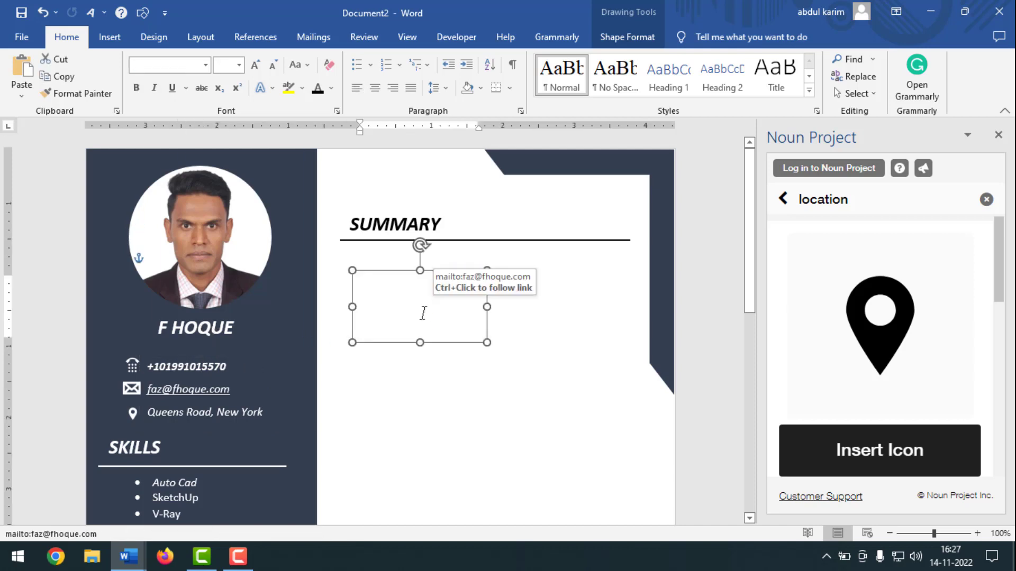
left_click(417, 310)
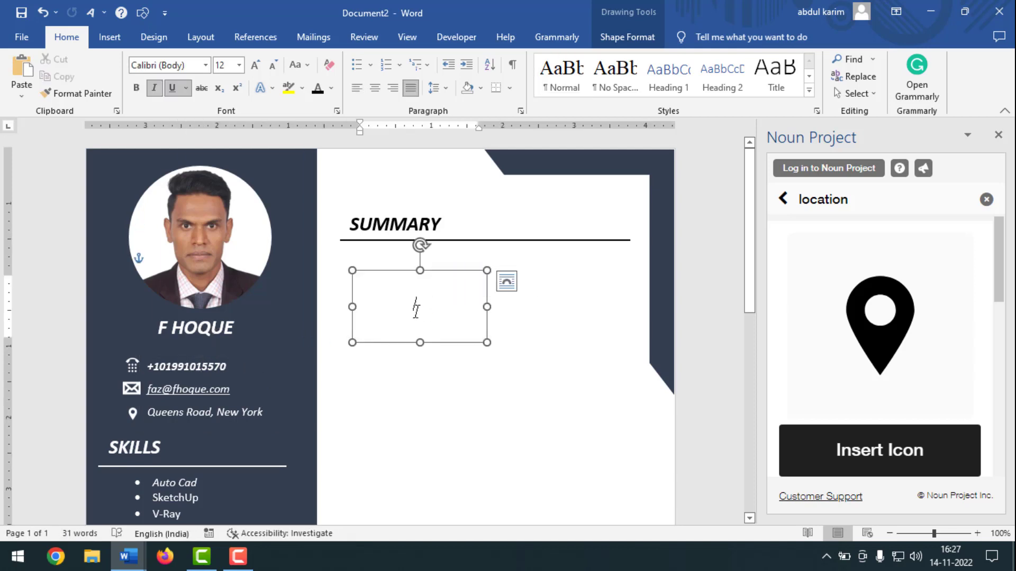
key("ctrl+a")
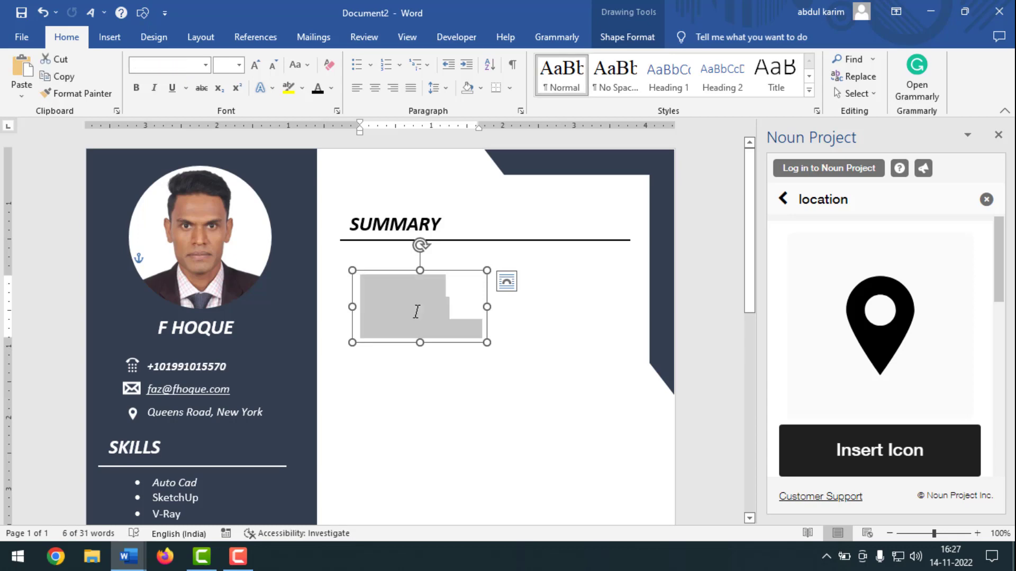
key("Delete")
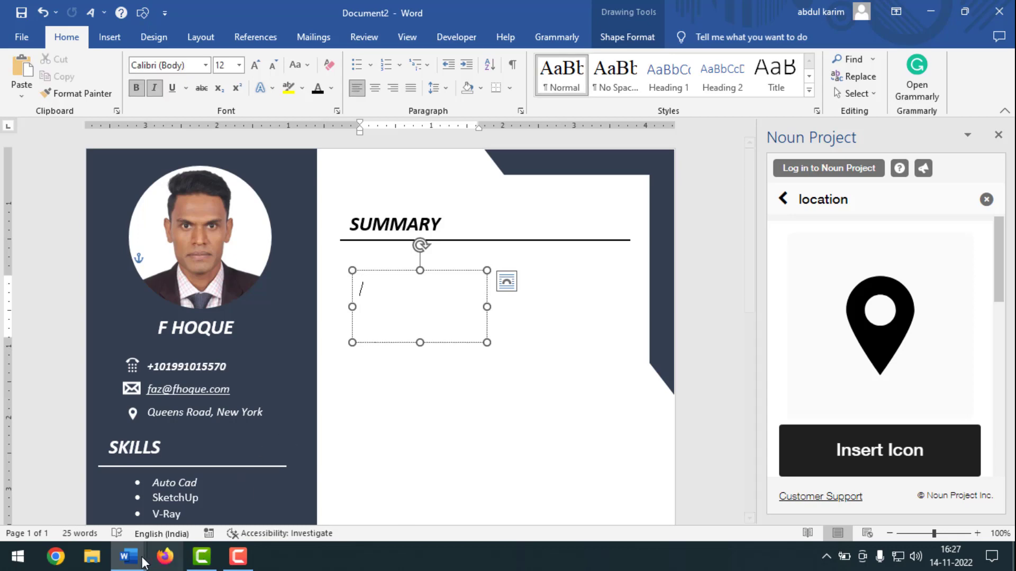
Step: Copy the Summary paragraph from the CV INFORMATION document and paste it into the empty box below the SUMMARY line
mouse_move(142, 563)
left_click(82, 509)
scroll(444, 256, "down", 5)
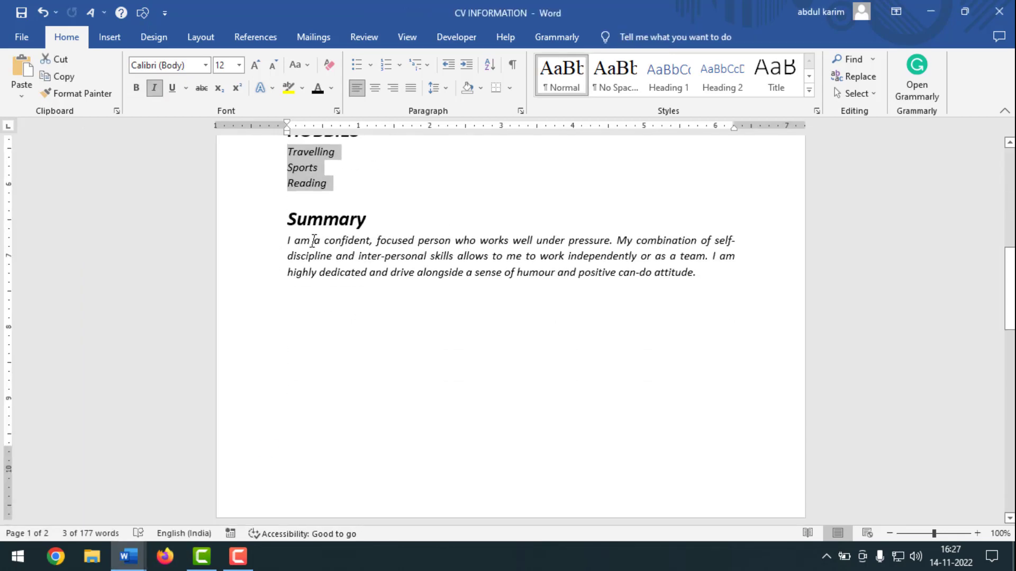
triple_click(425, 269)
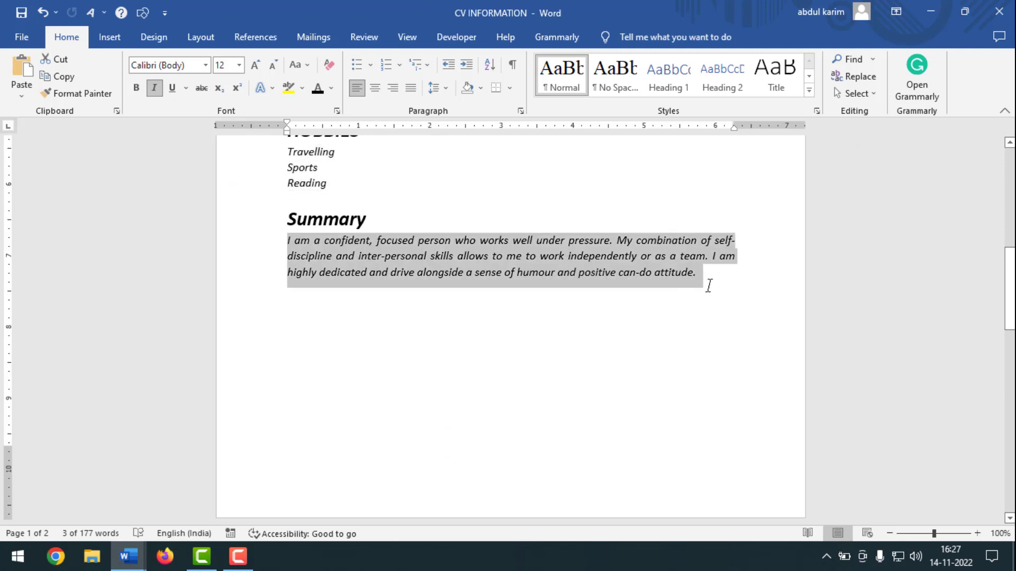
right_click(511, 263)
left_click(551, 317)
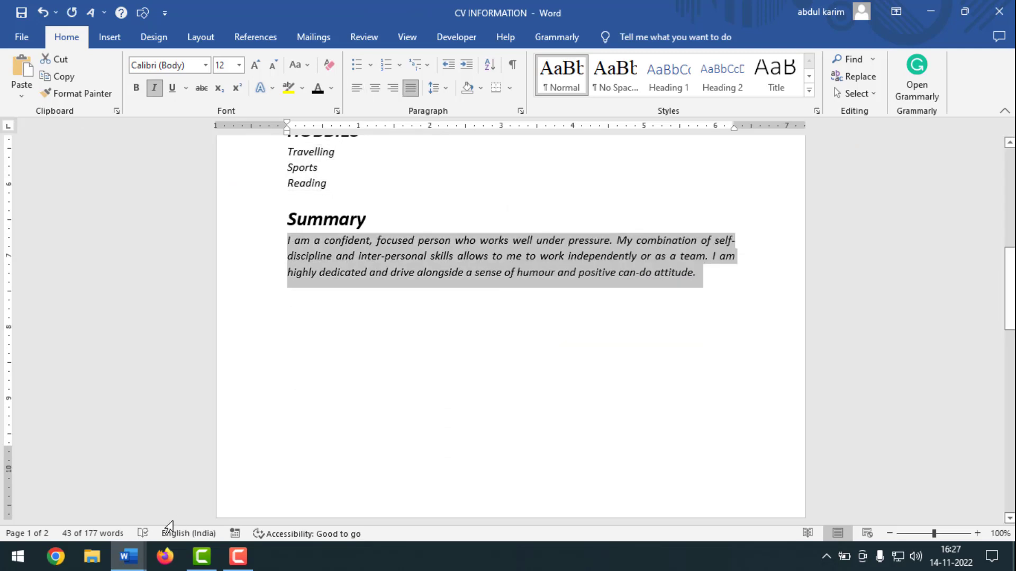
mouse_move(129, 557)
left_click(227, 492)
left_click(405, 306)
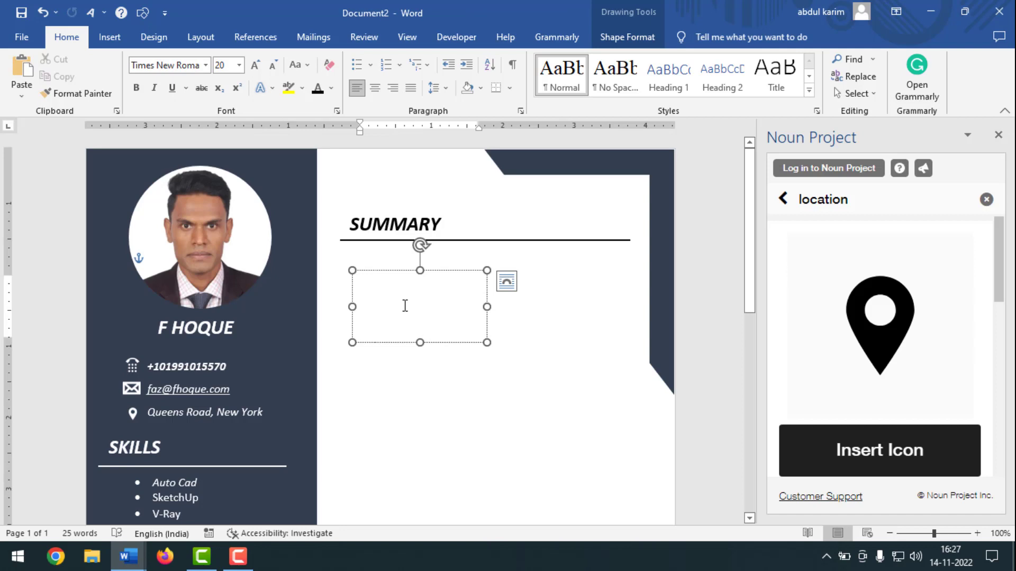
key("ctrl+v")
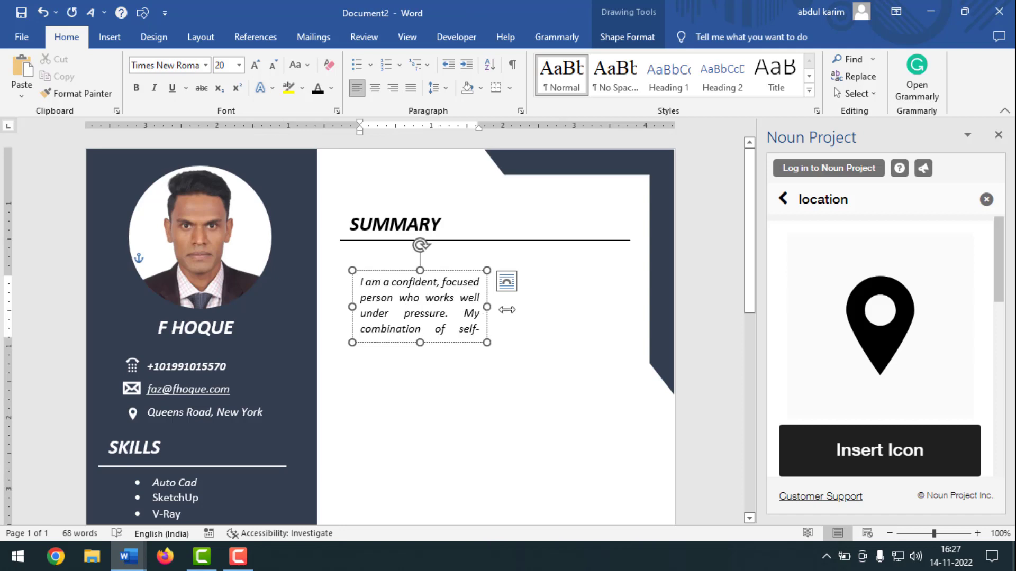
Step: Resize the summary paragraph box to about the line's width, fit the full text, and place it directly beneath the line
left_click_drag(507, 309, 630, 302)
left_click_drag(489, 345, 498, 358)
left_click_drag(451, 266, 449, 234)
left_click(474, 312)
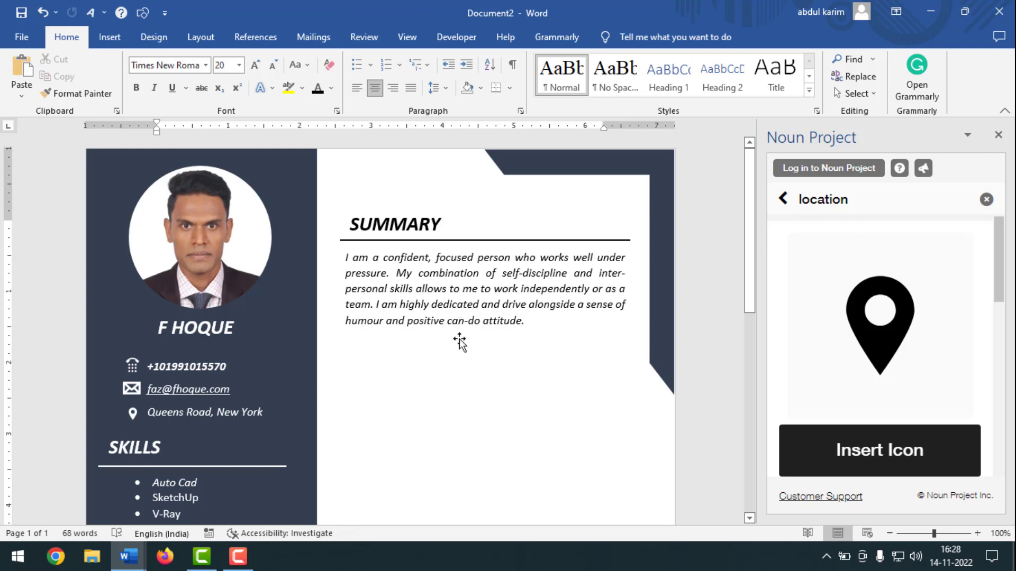
Step: Duplicate the SUMMARY heading below the summary paragraph and replace its text with EXPERIENCE
left_click(416, 237)
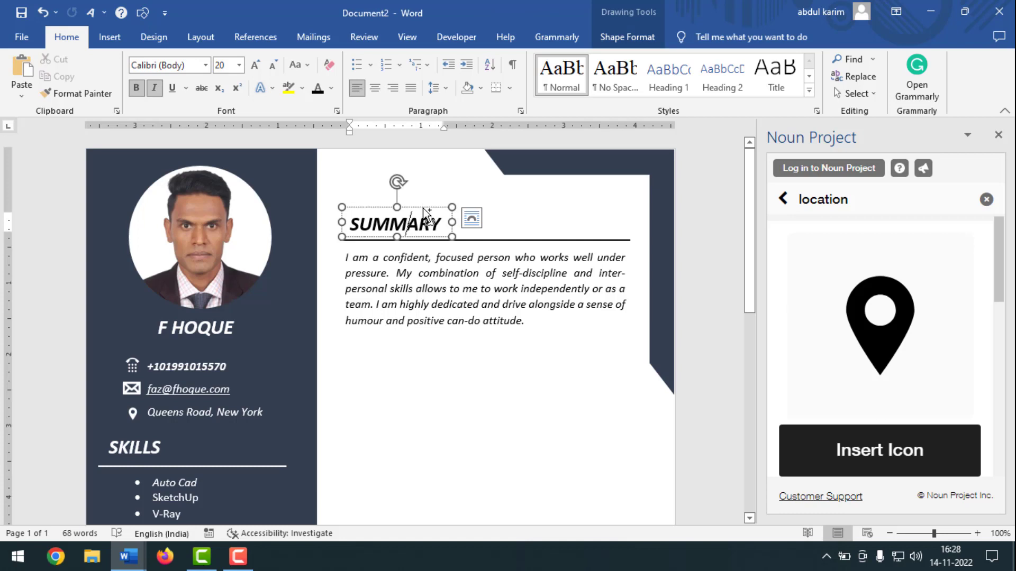
left_click_drag(428, 212, 387, 344)
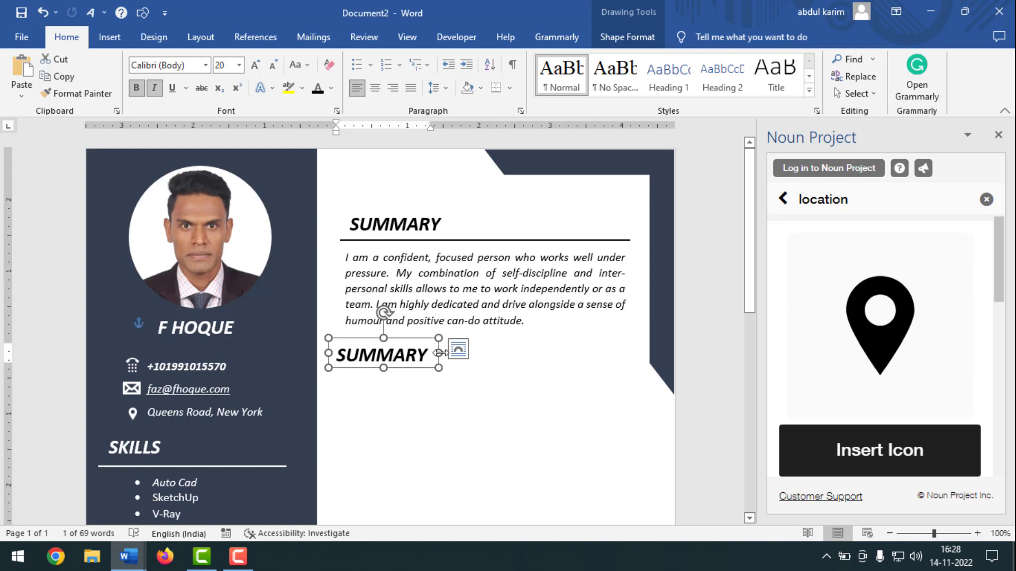
key("ctrl+a")
key("Delete")
type("EXPERIENCE")
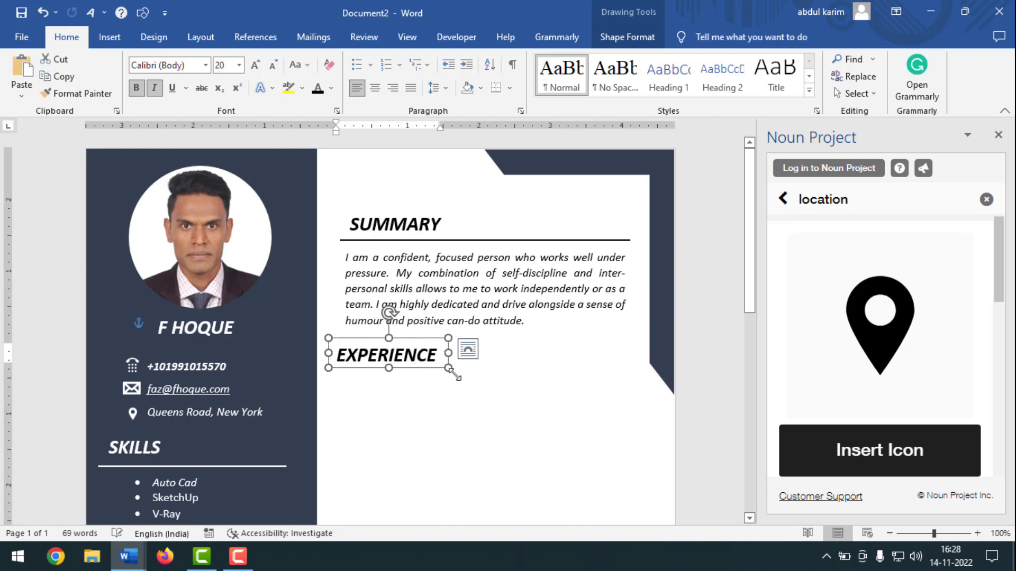
Step: Copy the black SUMMARY line, place the copy beneath EXPERIENCE, and adjust the heading's position just above it
left_click(496, 239)
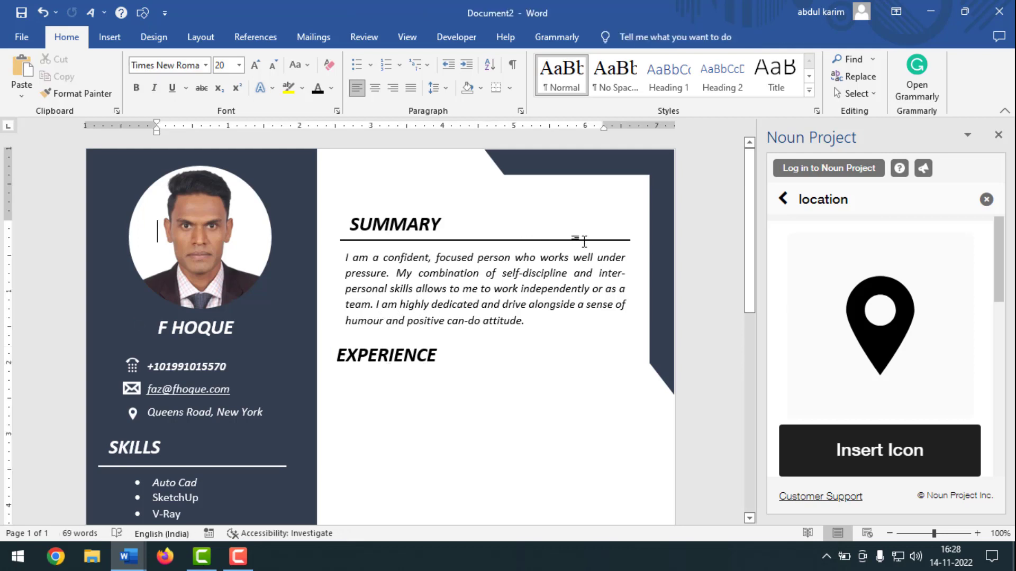
left_click(626, 240)
right_click(627, 241)
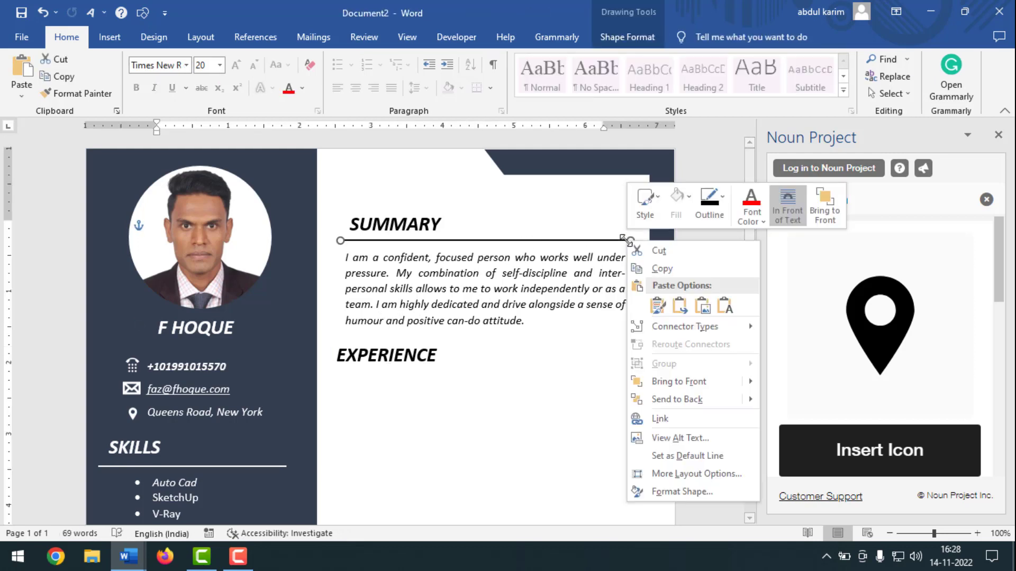
left_click(661, 266)
left_click(331, 417)
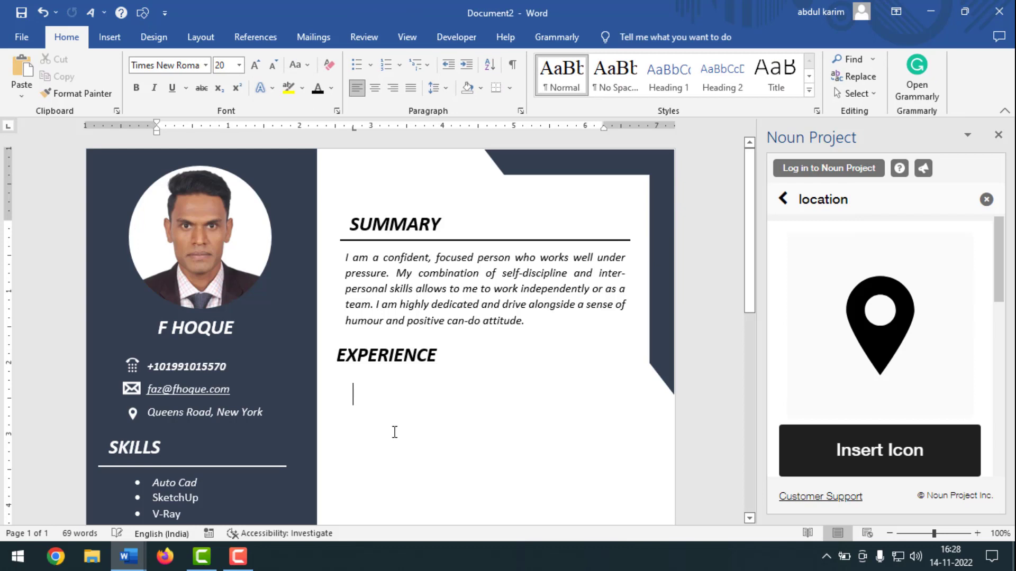
key("ctrl+v")
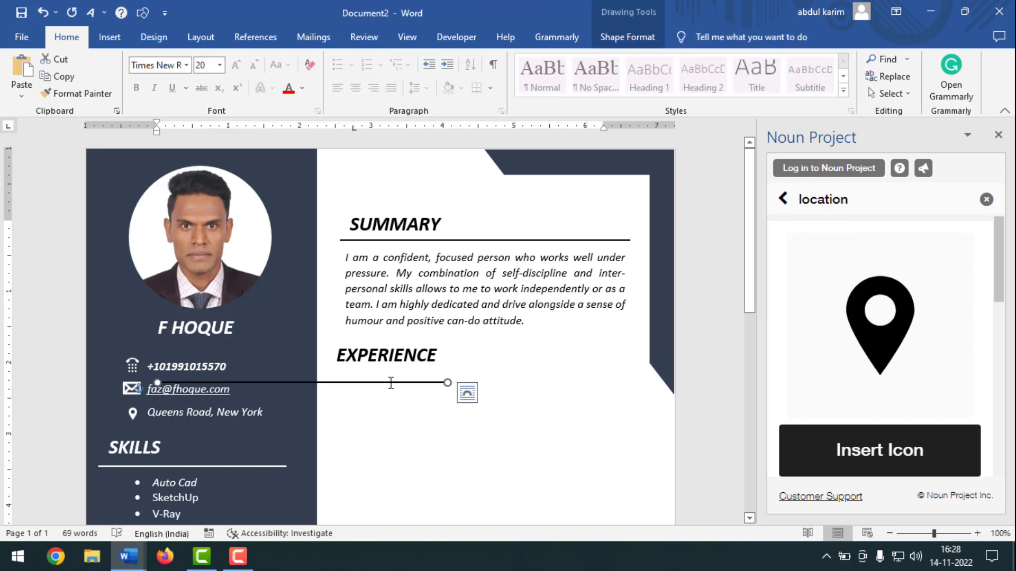
left_click_drag(390, 383, 548, 372)
left_click(422, 345)
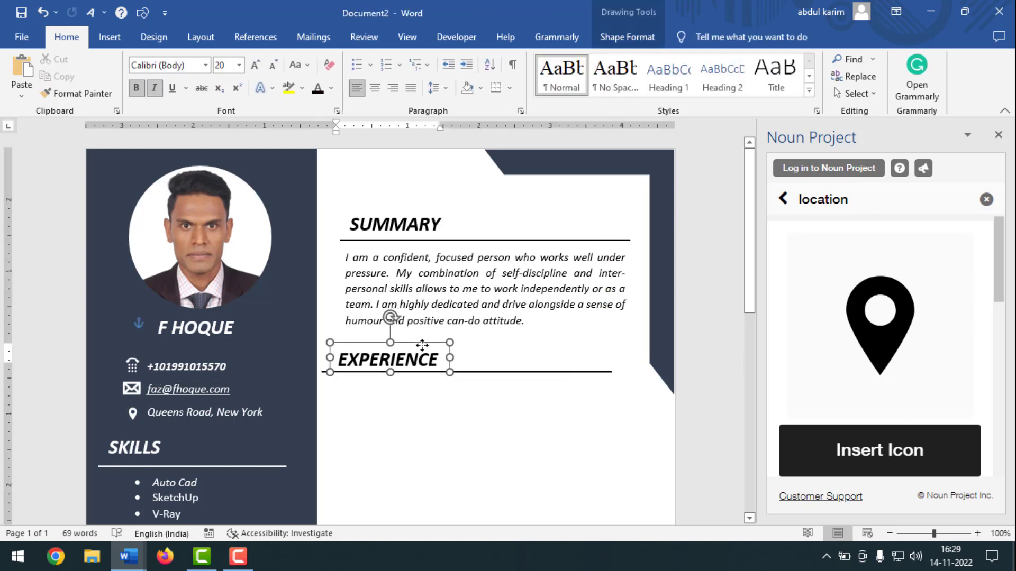
left_click(435, 459)
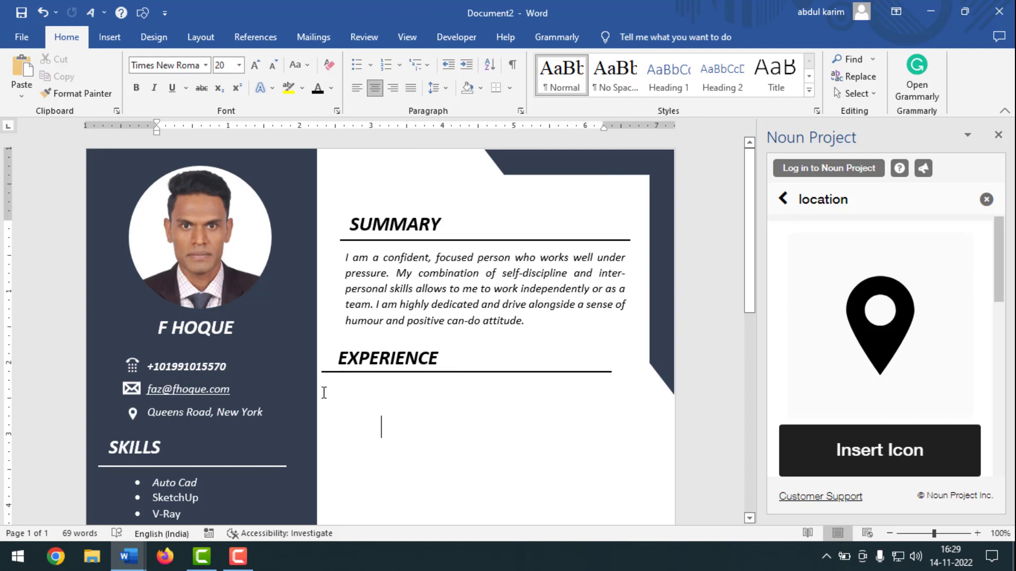
Step: Draw a text box about 0.97" high and 3.72" wide below the EXPERIENCE line
left_click(400, 289)
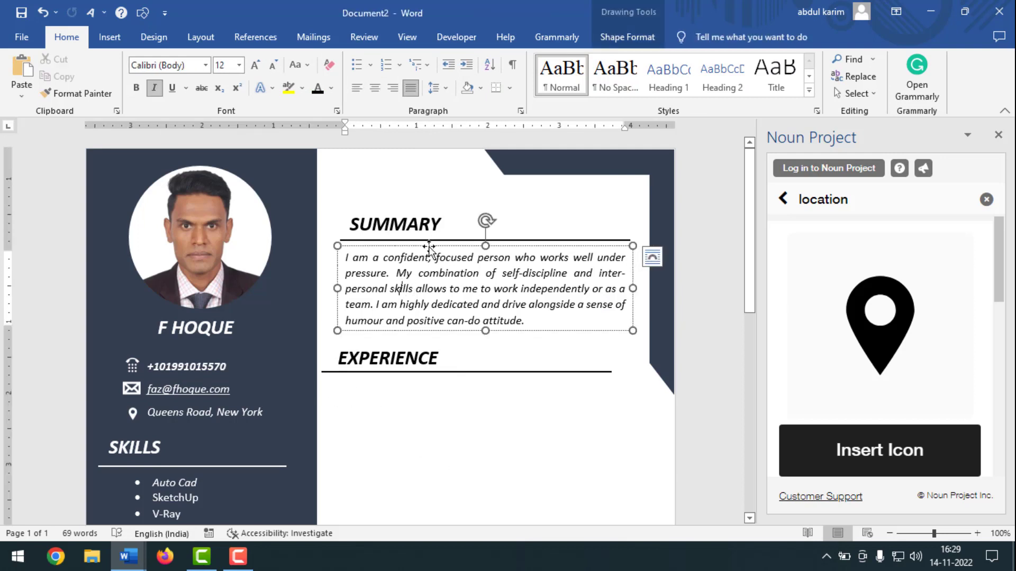
left_click(109, 37)
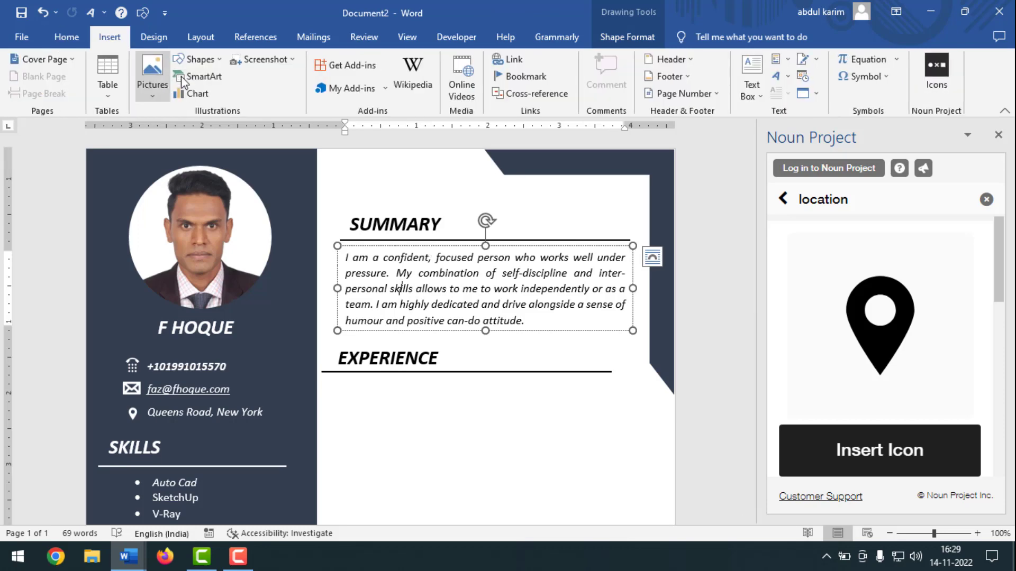
left_click(217, 60)
left_click(195, 90)
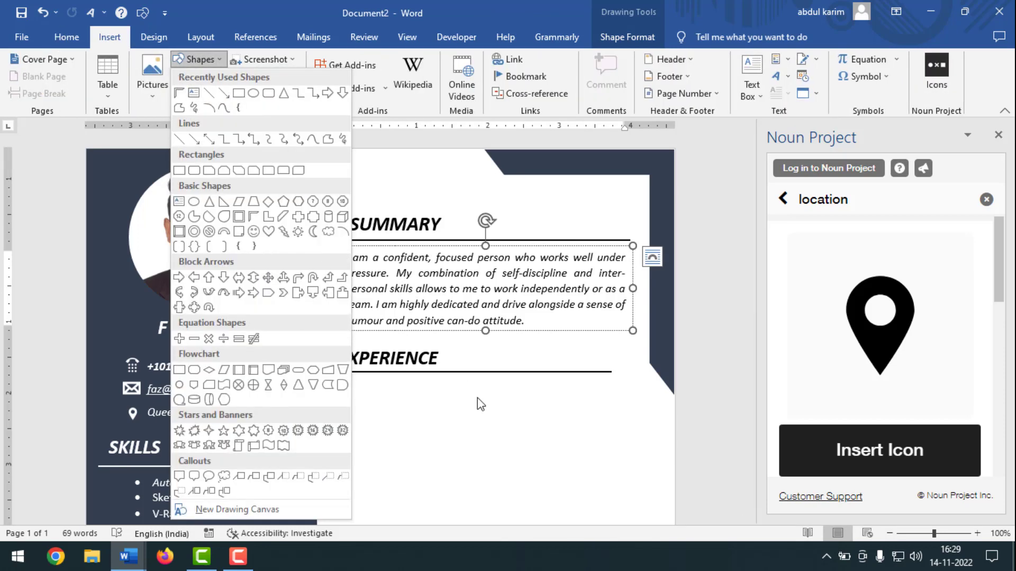
left_click_drag(349, 390, 615, 460)
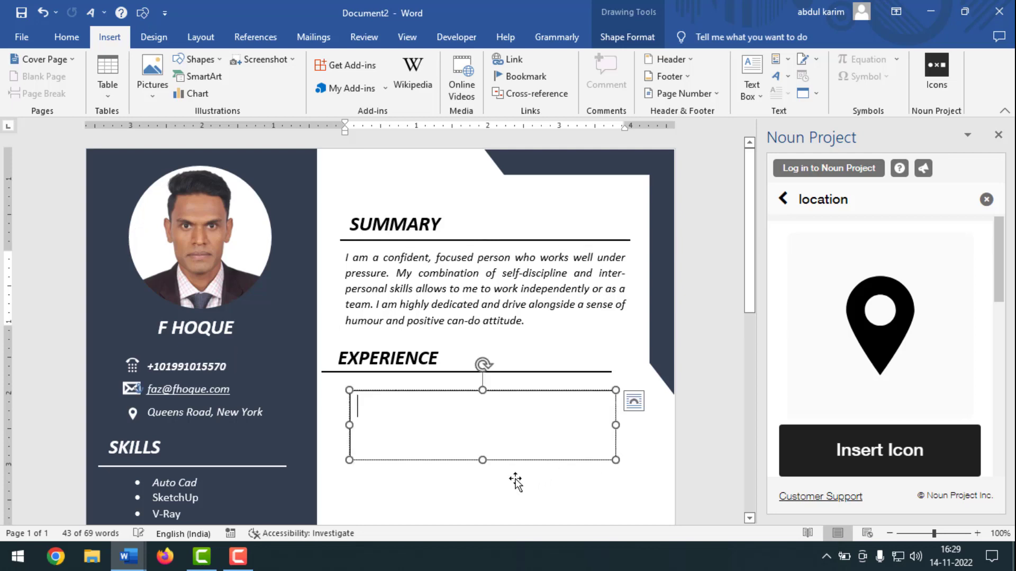
Step: Remove the fill and outline from the empty text box below the EXPERIENCE line
left_click(353, 60)
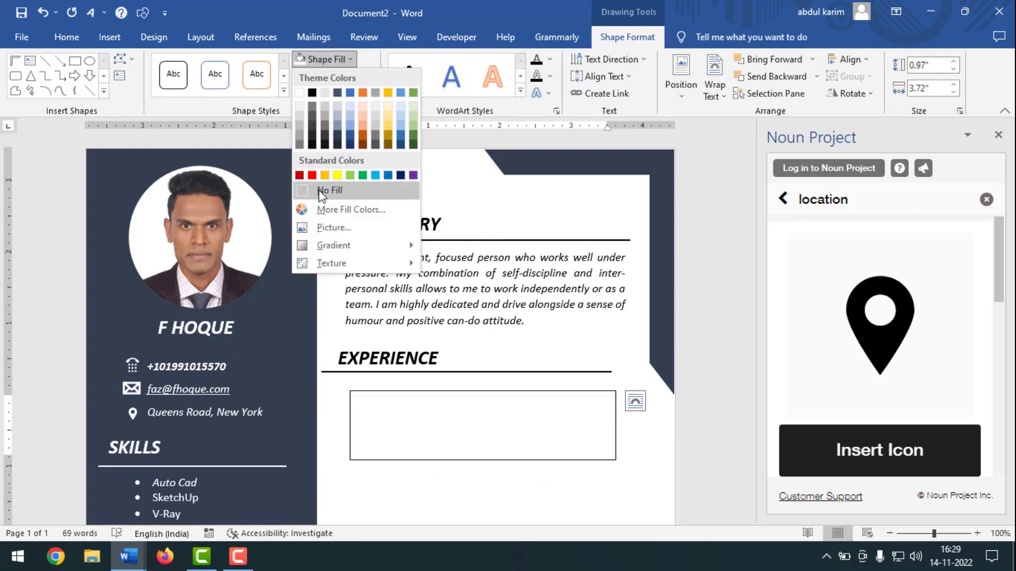
left_click(320, 190)
left_click(368, 77)
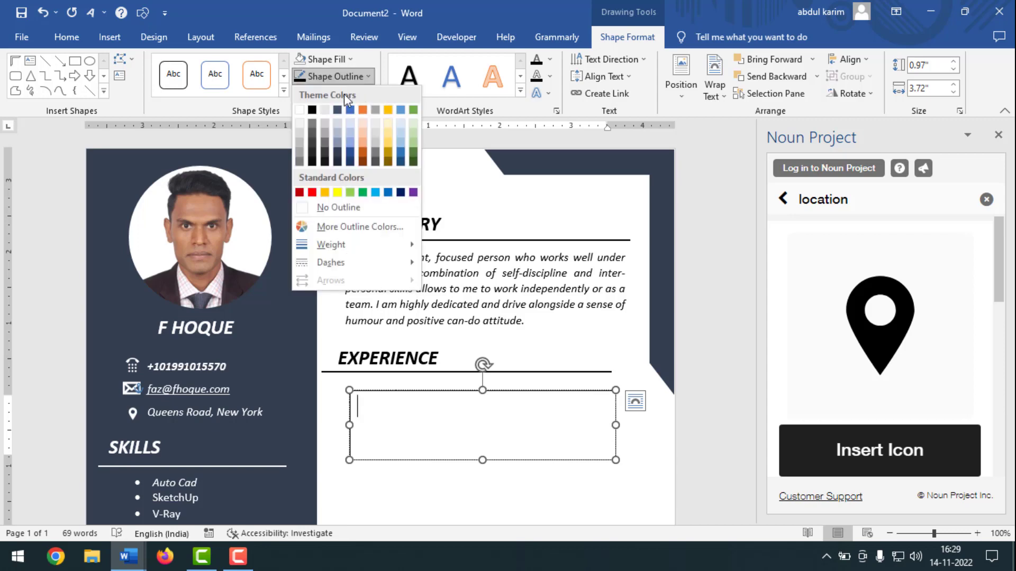
left_click(333, 207)
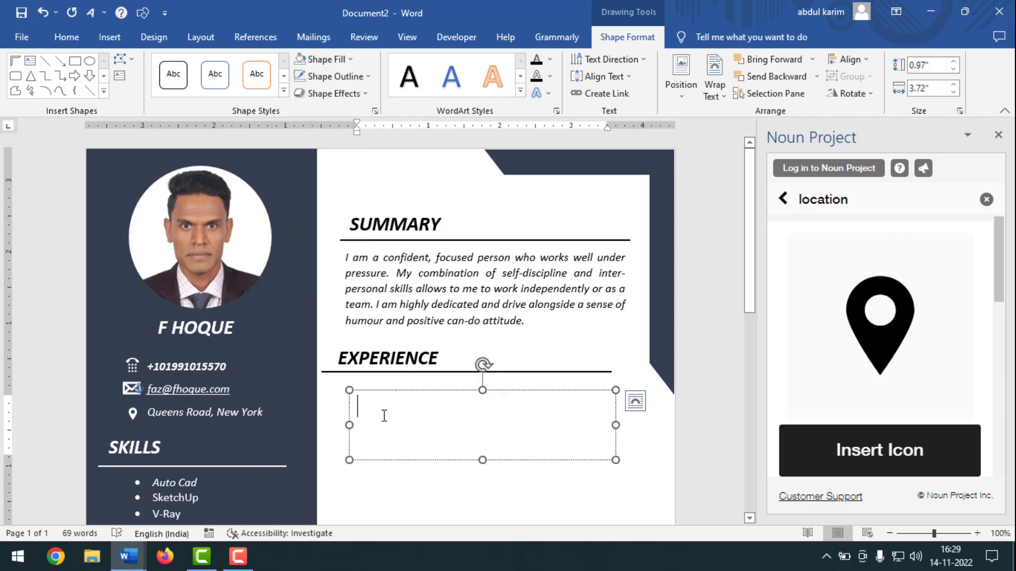
Step: Copy both job entries under Experience in the CV INFORMATION document and paste them into the empty box in Document2
mouse_move(128, 557)
left_click(116, 501)
scroll(389, 280, "down", 5)
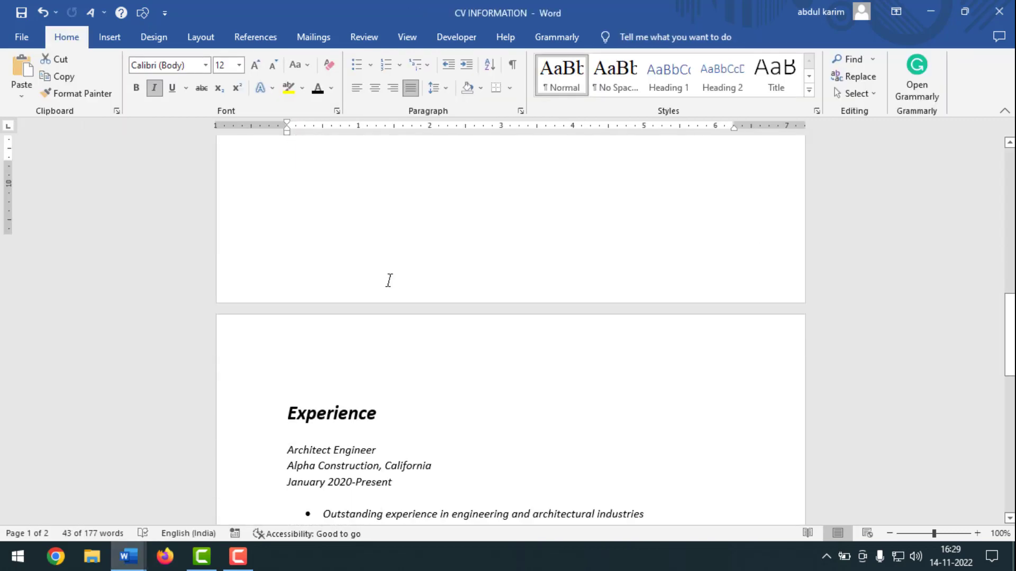
scroll(388, 281, "down", 3)
left_click_drag(282, 308, 463, 273)
left_click_drag(455, 218, 589, 220)
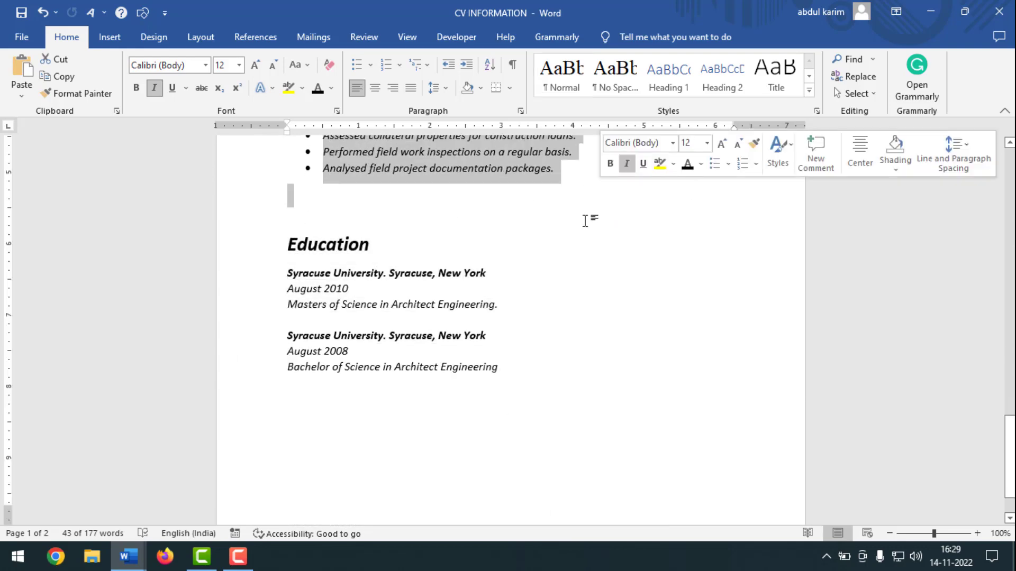
scroll(593, 265, "up", 7)
right_click(415, 314)
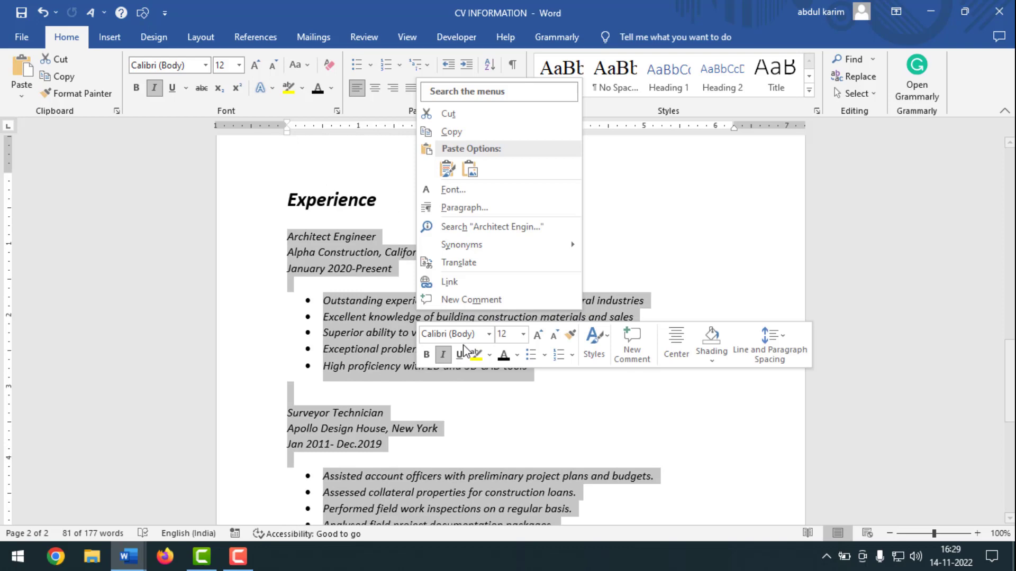
left_click(483, 132)
mouse_move(129, 556)
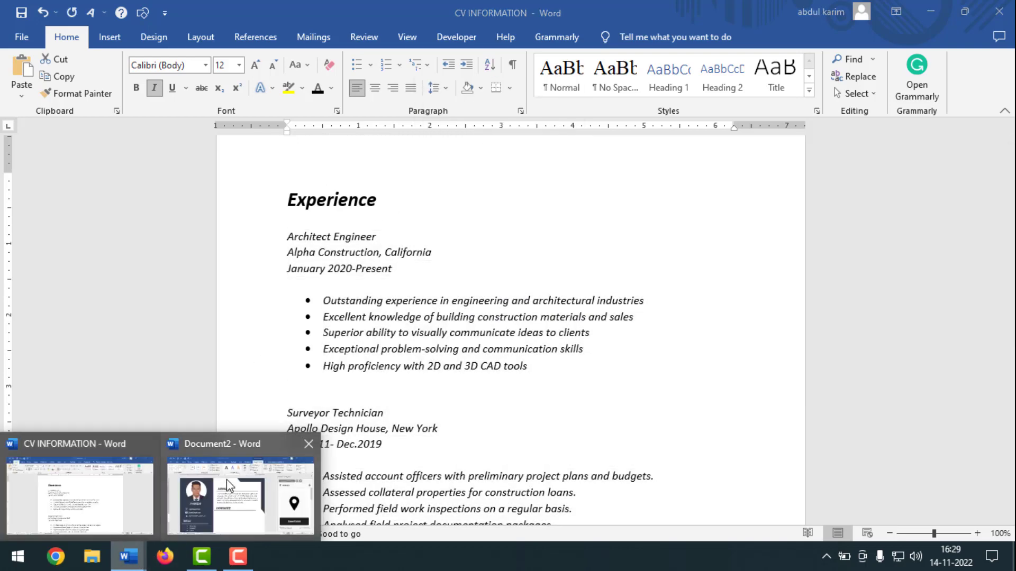
left_click(286, 487)
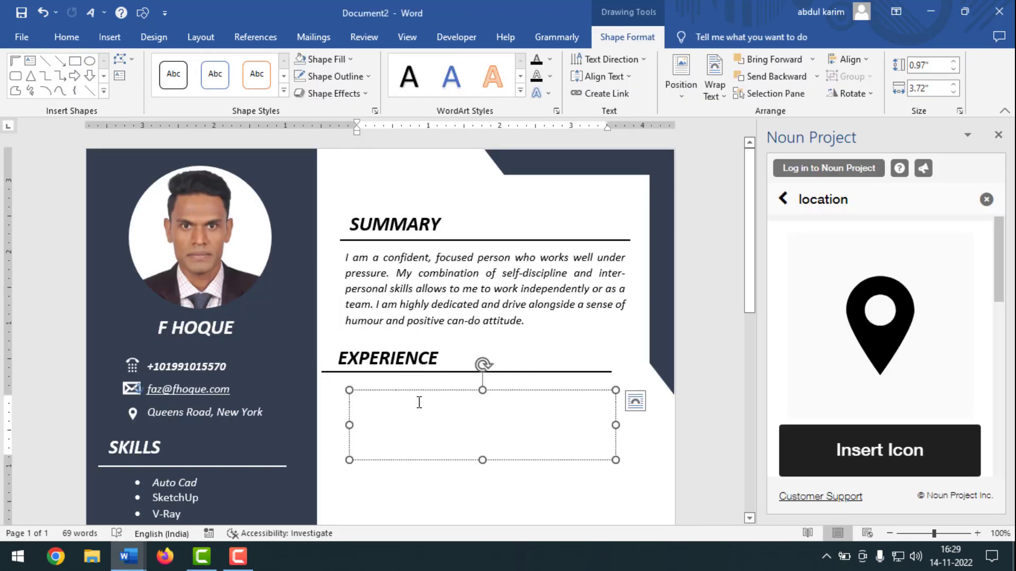
key("ctrl+v")
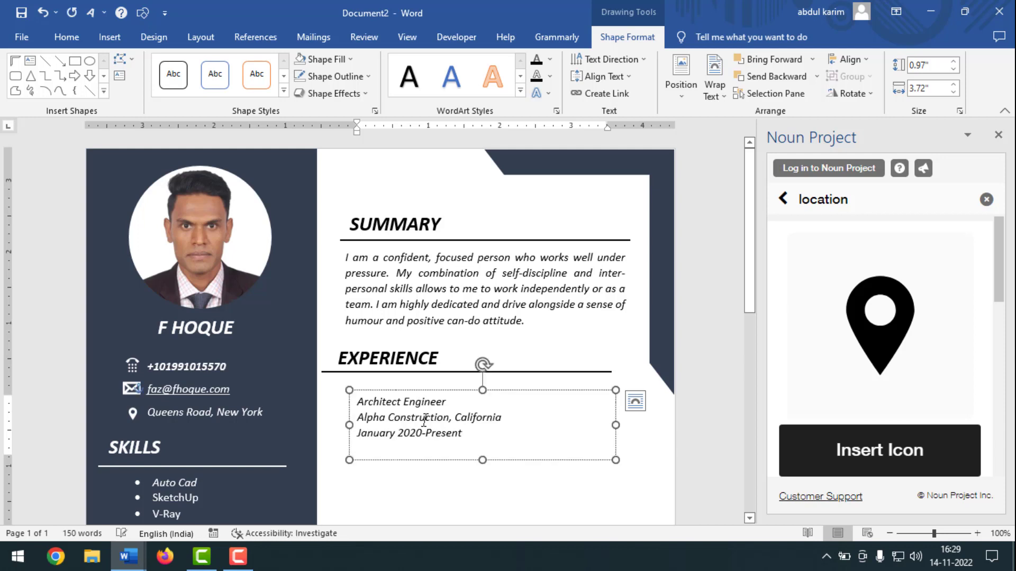
Step: Enlarge the experience text box to about 3.99" wide and 5.97" high to fit both job entries
left_click_drag(350, 426, 330, 426)
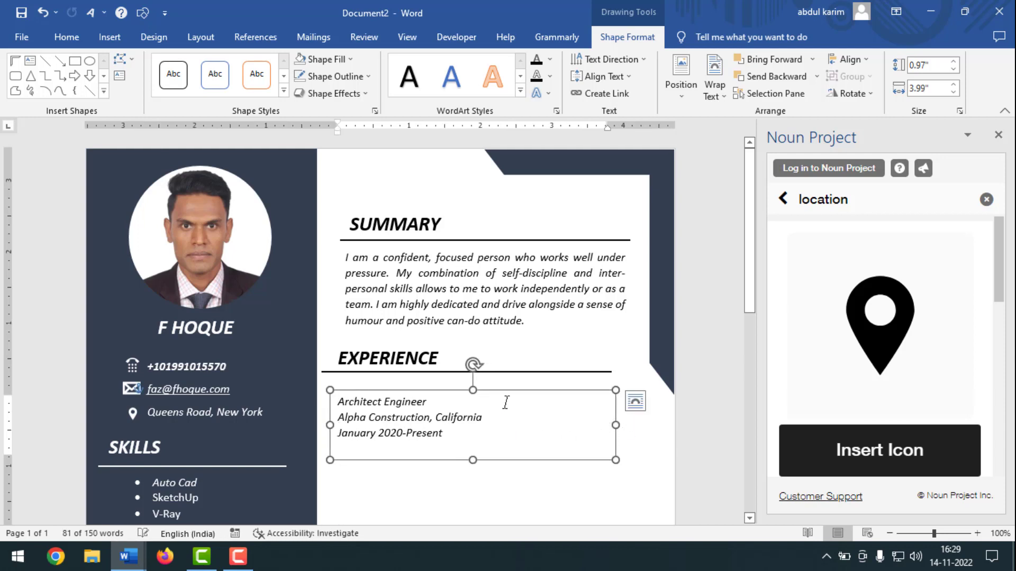
scroll(505, 401, "down", 3)
left_click_drag(472, 281, 481, 503)
scroll(473, 424, "down", 4)
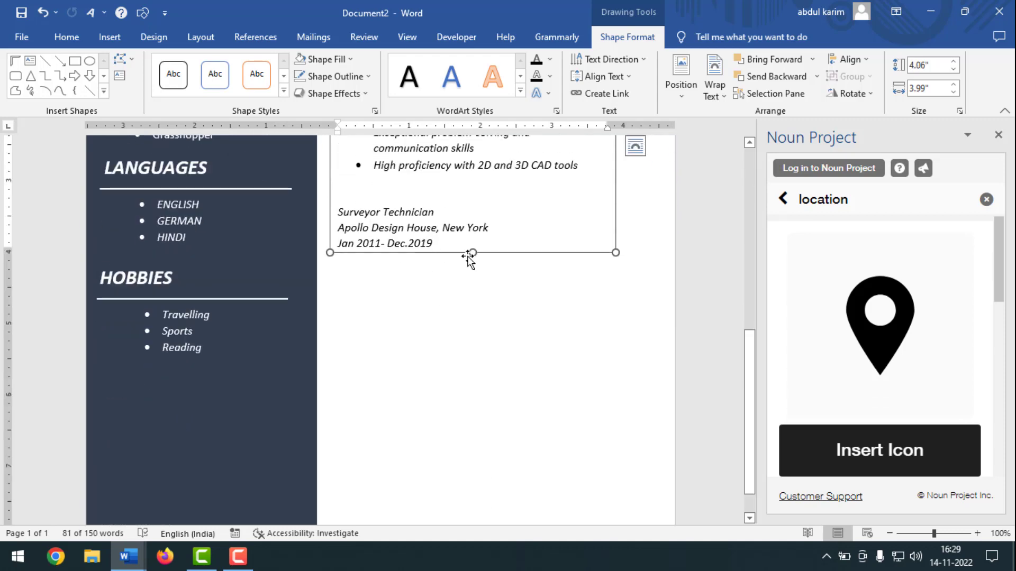
left_click_drag(473, 253, 498, 389)
scroll(500, 317, "up", 6)
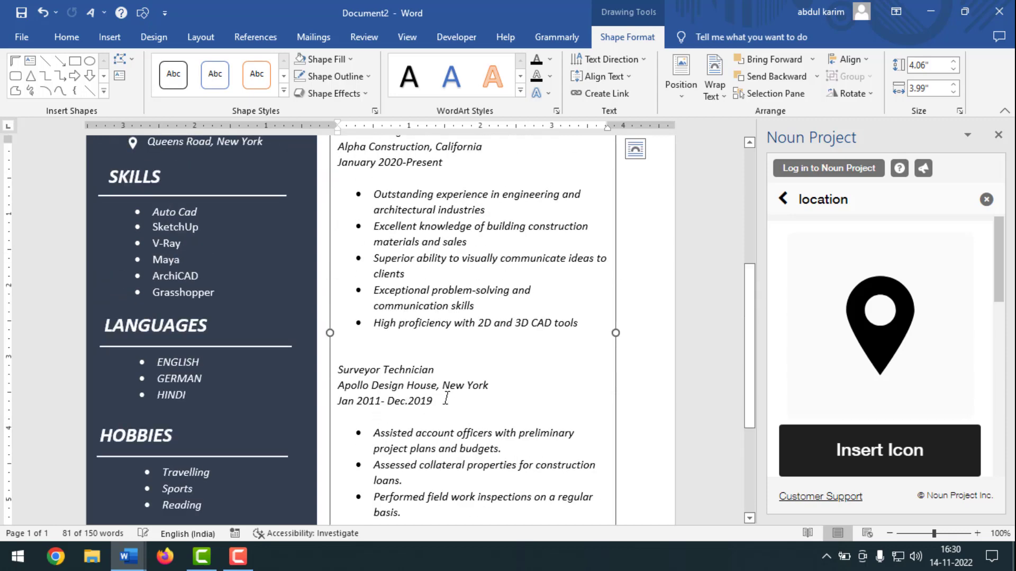
Step: Align the experience text box with the summary text above, and shift and lengthen the EXPERIENCE line to match the box's right edge
scroll(505, 212, "down", 2)
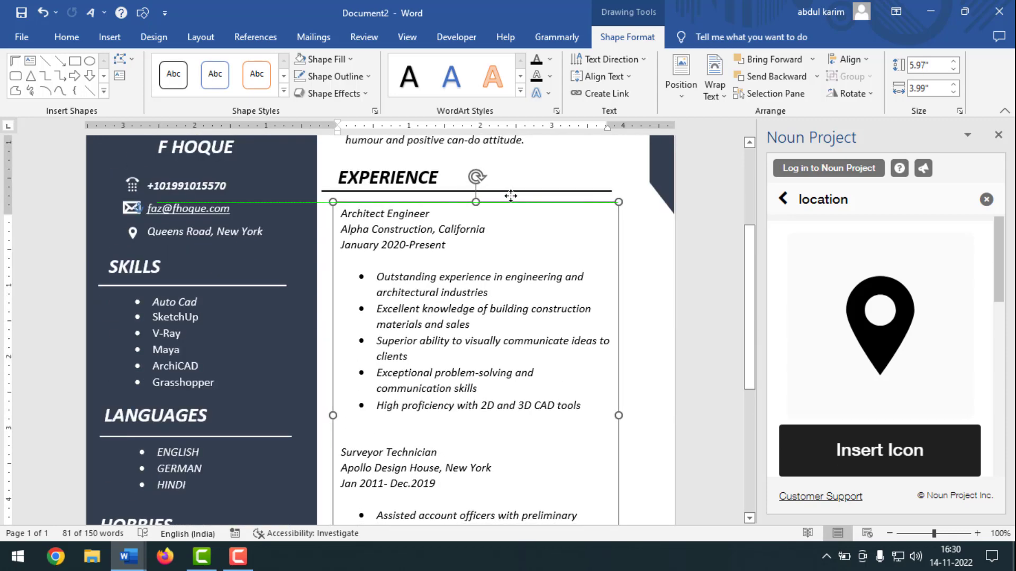
scroll(506, 193, "up", 2)
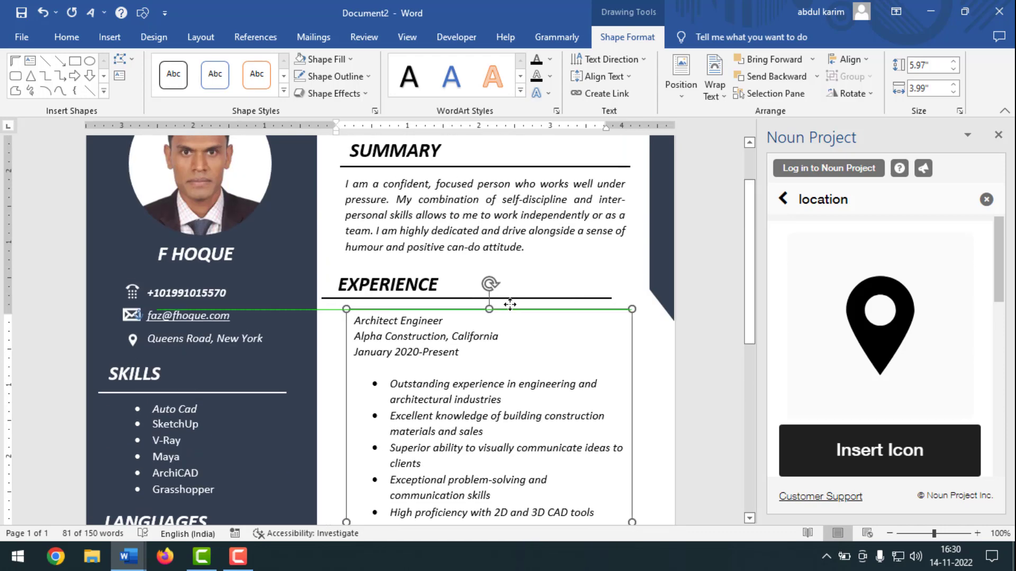
left_click(609, 306)
mouse_move(625, 310)
left_mouse_down()
mouse_move(634, 297)
mouse_move(643, 305)
left_mouse_up()
left_click(524, 316)
Step: Review the Education section in the CV INFORMATION document and return to the resume in Document2
scroll(513, 328, "down", 7)
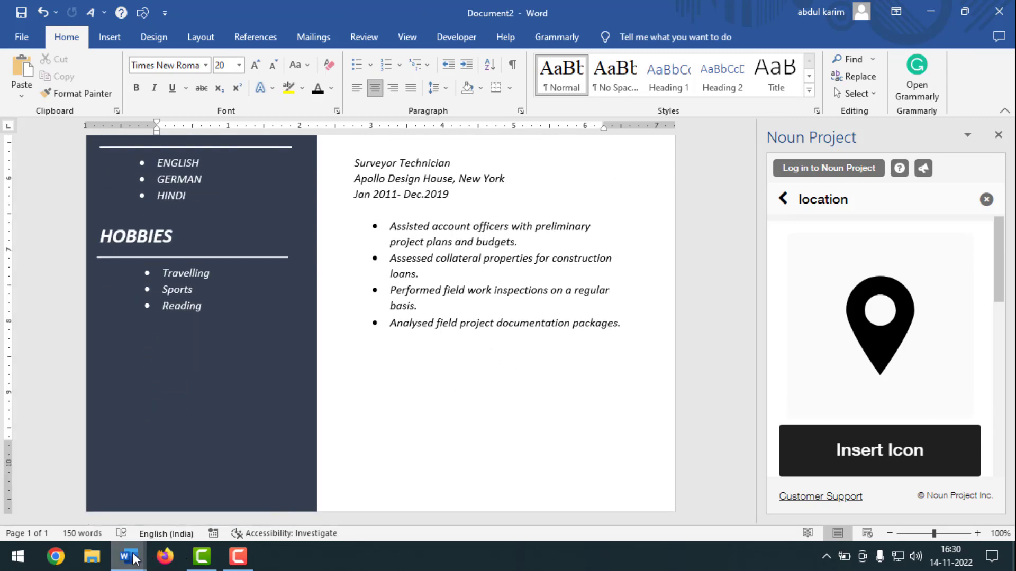
mouse_move(129, 555)
left_click(82, 499)
left_click(494, 397)
scroll(404, 254, "down", 6)
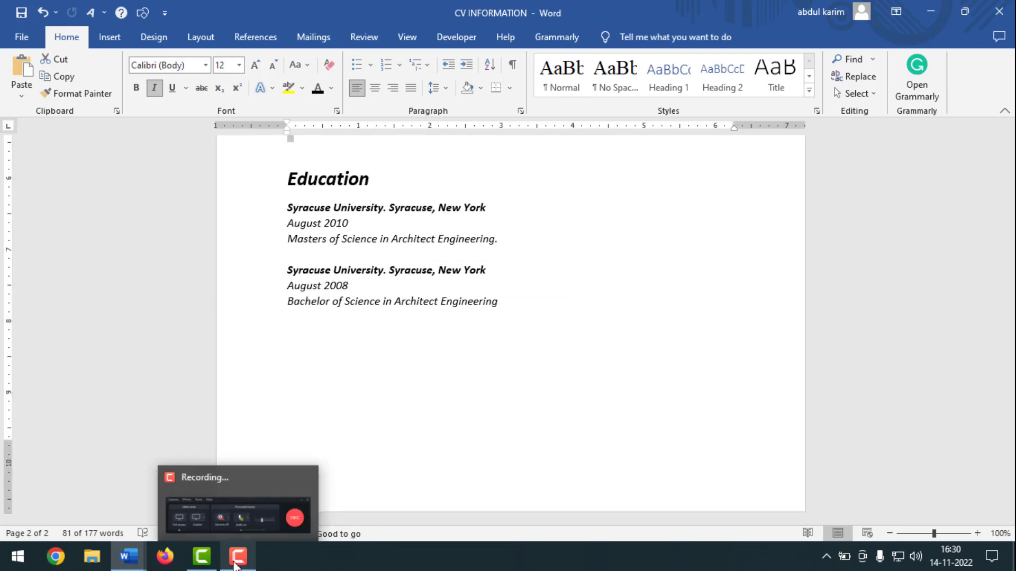
mouse_move(128, 556)
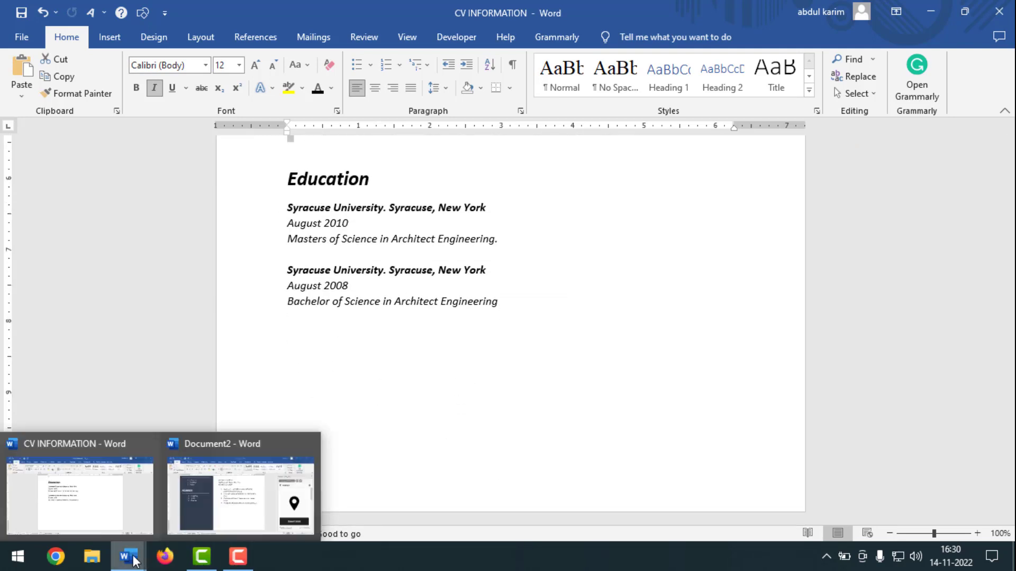
left_click(189, 498)
Step: Delete the blank line above Surveyor Technician in the experience text box
scroll(402, 365, "up", 1)
left_click(353, 265)
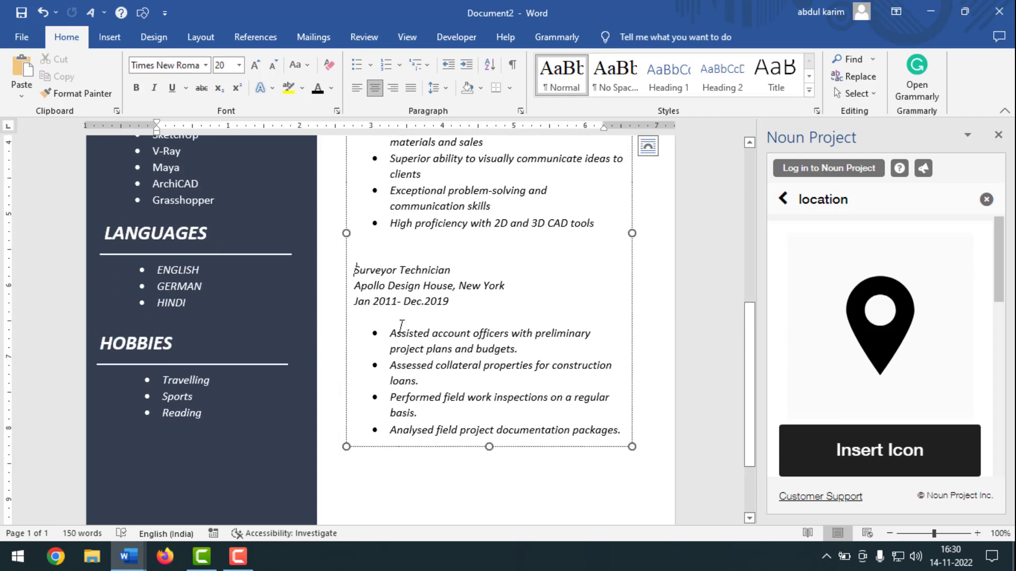
key("BackSpace")
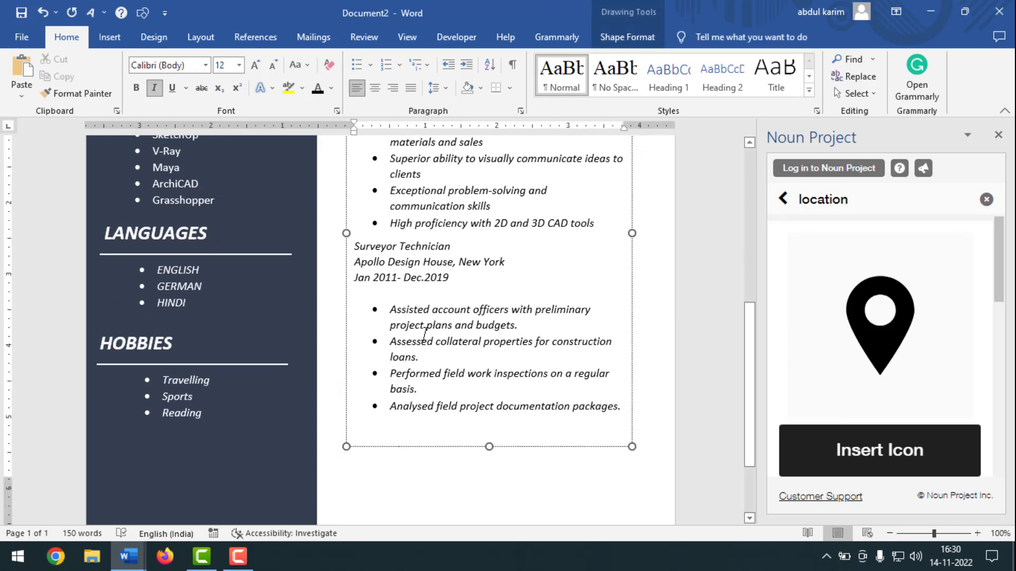
scroll(394, 261, "up", 4)
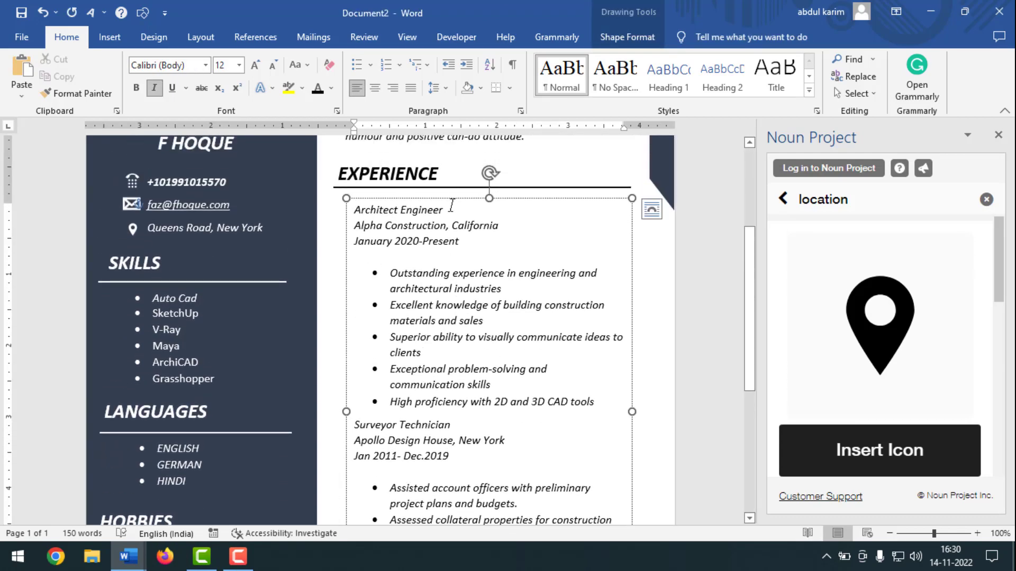
Step: Duplicate the EXPERIENCE heading and place the copy directly below the last Surveyor Technician bullet
left_click(889, 533)
left_click(890, 533)
left_click(890, 533)
left_click(890, 533)
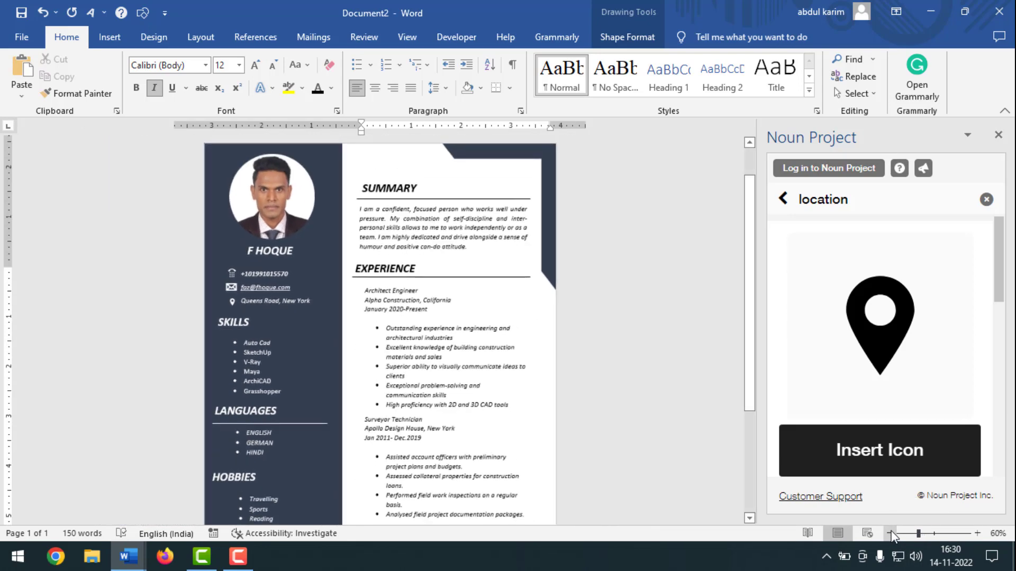
left_click(890, 533)
left_click(400, 205)
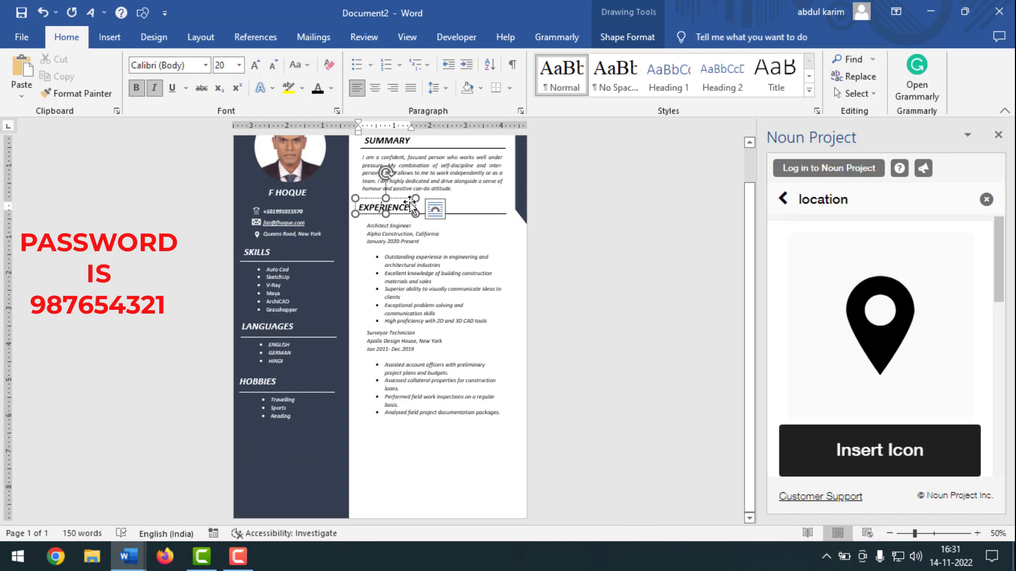
left_click_drag(410, 202, 396, 417)
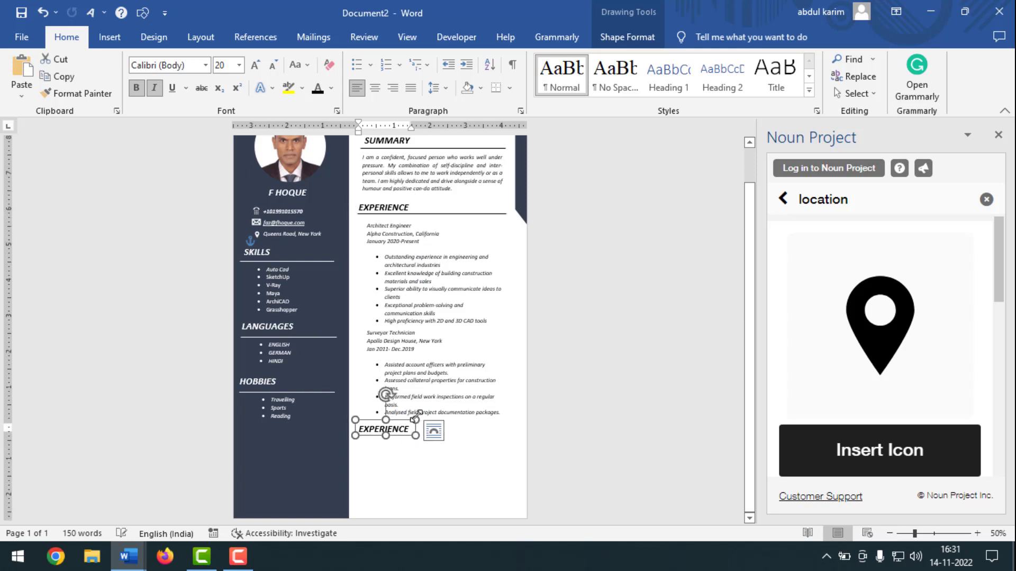
Step: Copy the black line beneath the first EXPERIENCE heading and paste it near the page bottom, below the duplicated heading
left_click(493, 214)
right_click(493, 215)
left_click(528, 242)
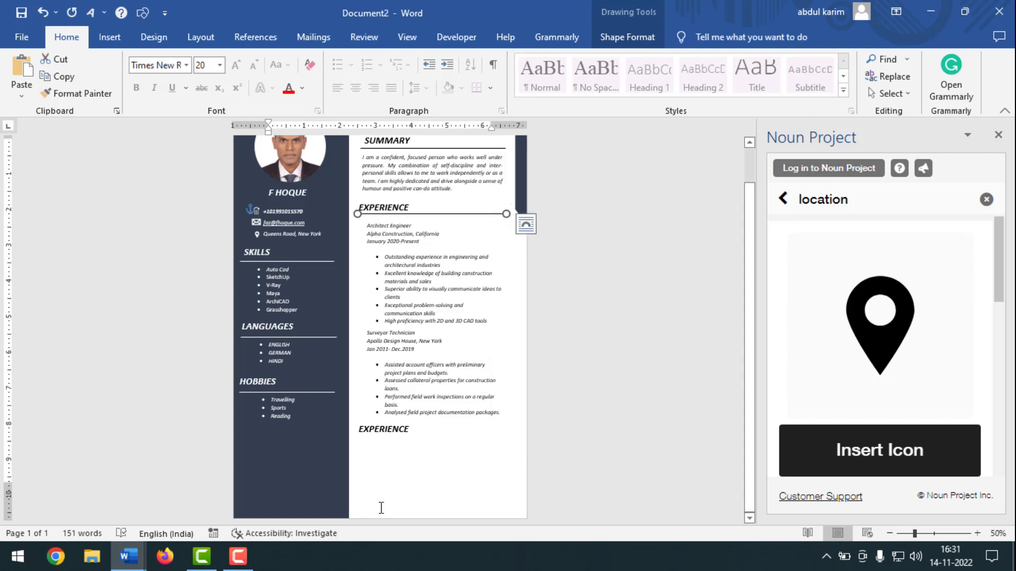
left_click(383, 468)
right_click(384, 468)
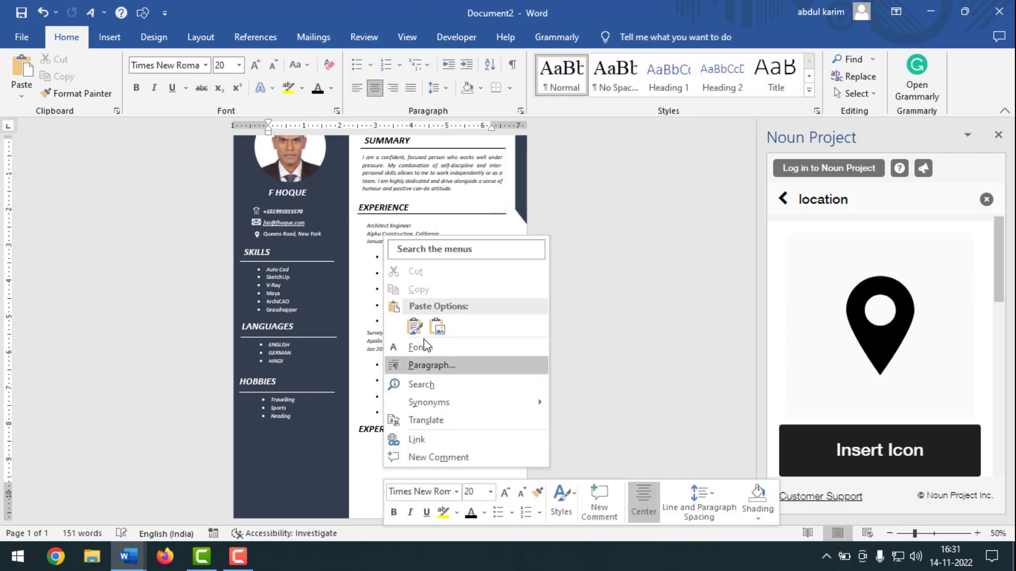
key("ctrl+z")
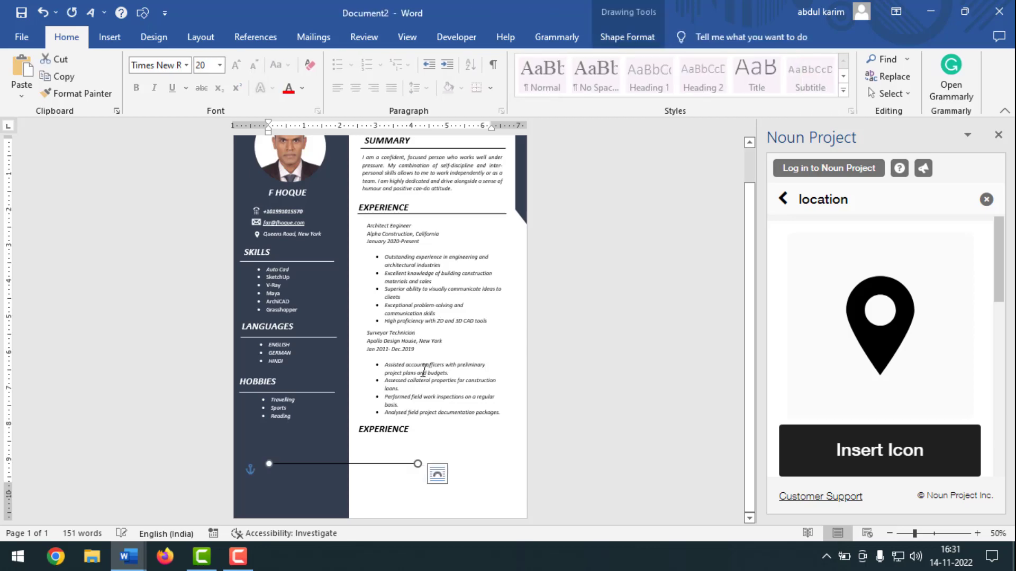
Step: Shorten the experience text box so its lower edge sits just beneath the last bullet
left_click(975, 532)
left_click(976, 532)
left_click(975, 533)
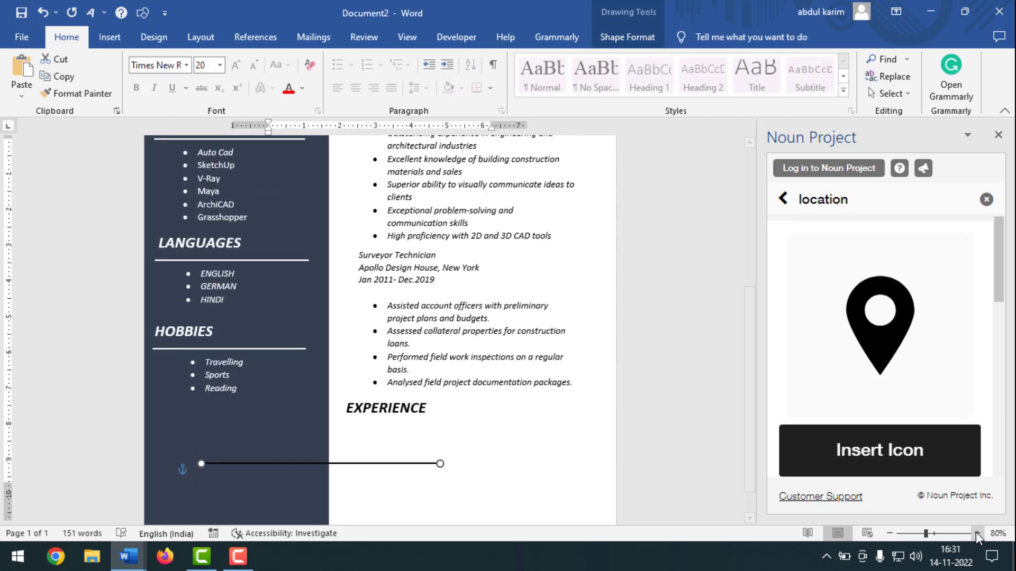
left_click(976, 532)
left_click(976, 532)
left_click(487, 375)
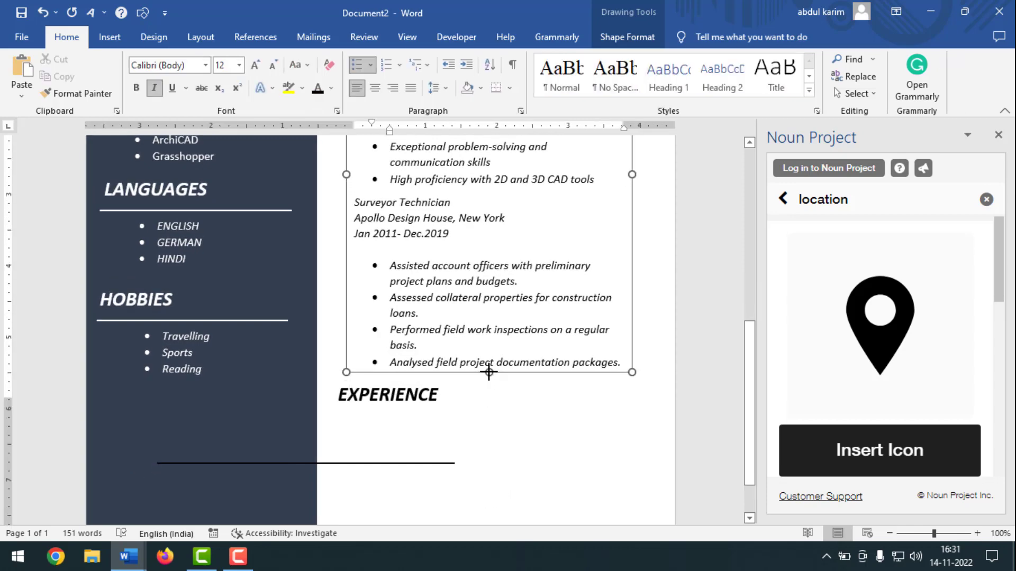
Step: Move the pasted black line directly beneath the duplicated EXPERIENCE heading so it underlines it across the white column
scroll(469, 394, "down", 1)
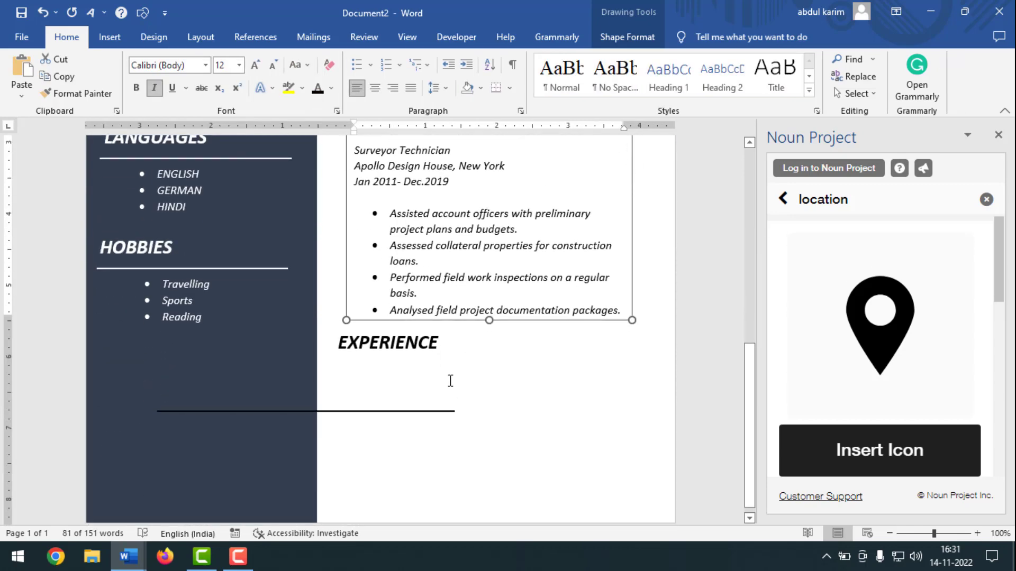
left_click(409, 350)
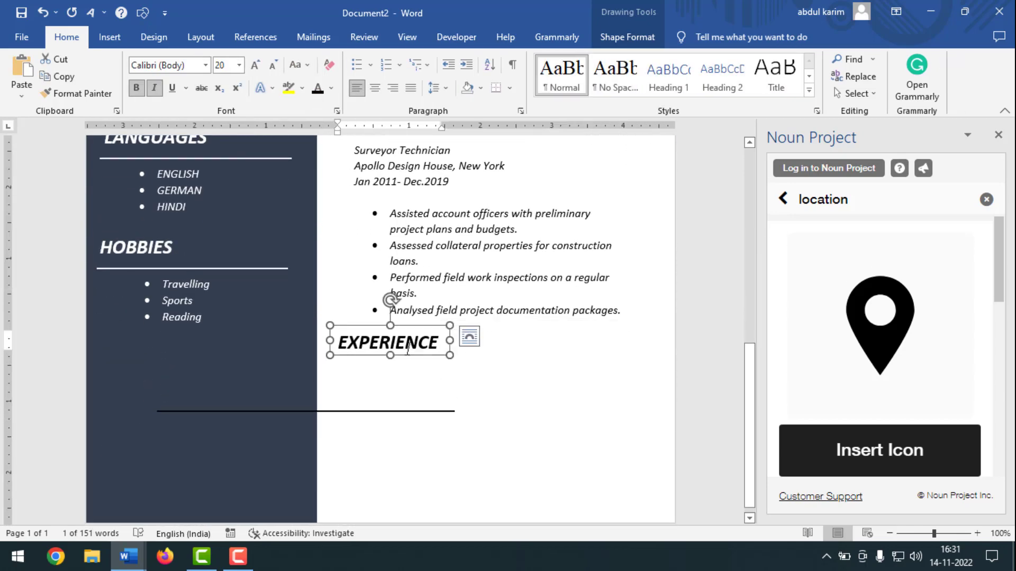
left_click(403, 413)
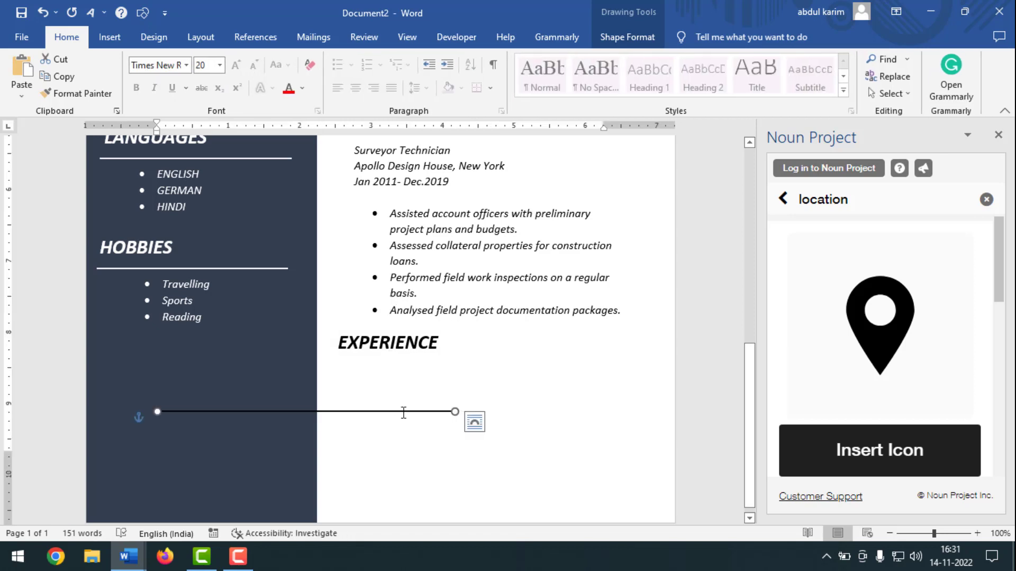
right_click(537, 370)
left_click(425, 412)
left_click_drag(427, 412, 597, 358)
left_click(543, 409)
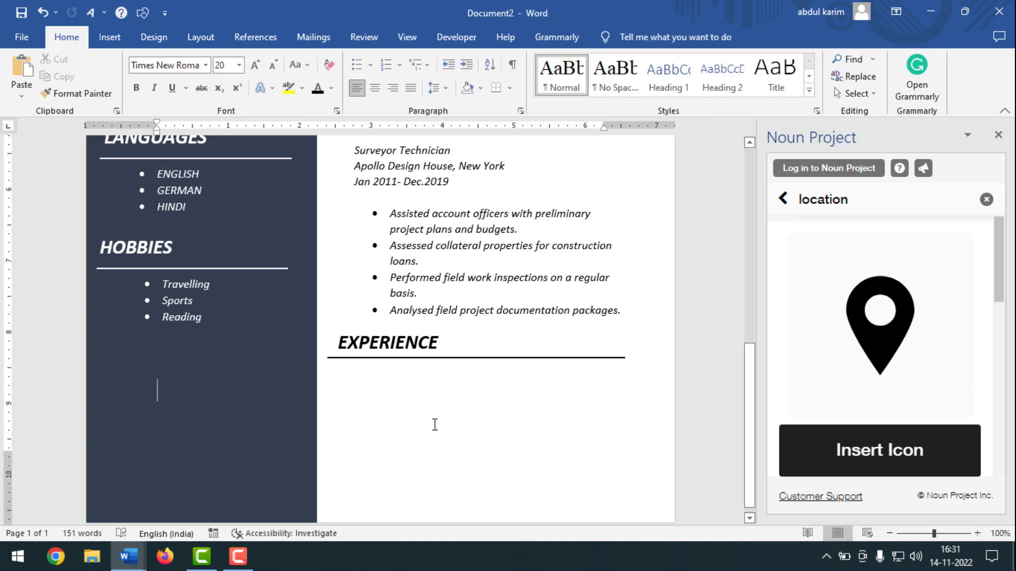
scroll(423, 402, "down", 1)
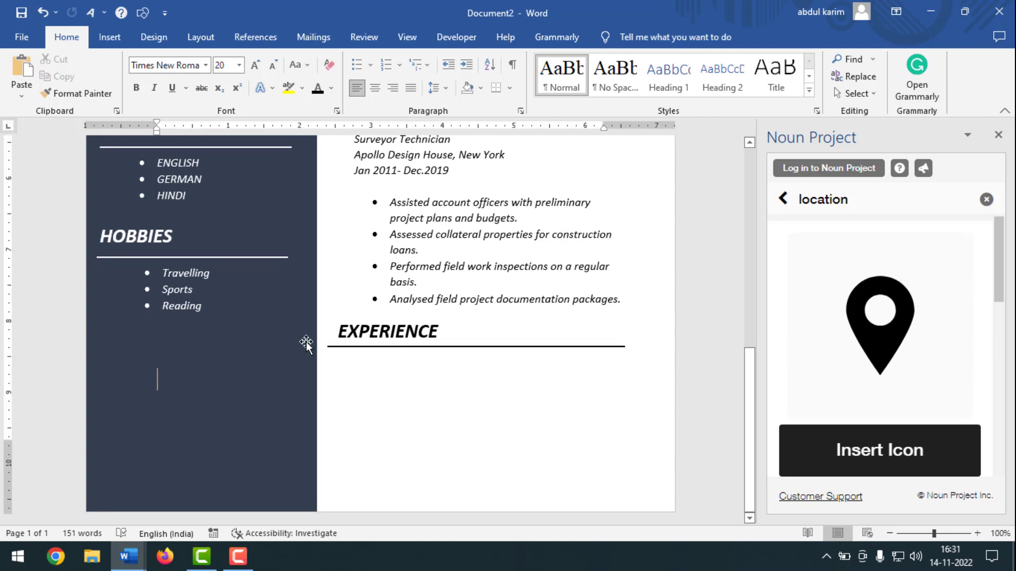
left_click(225, 307)
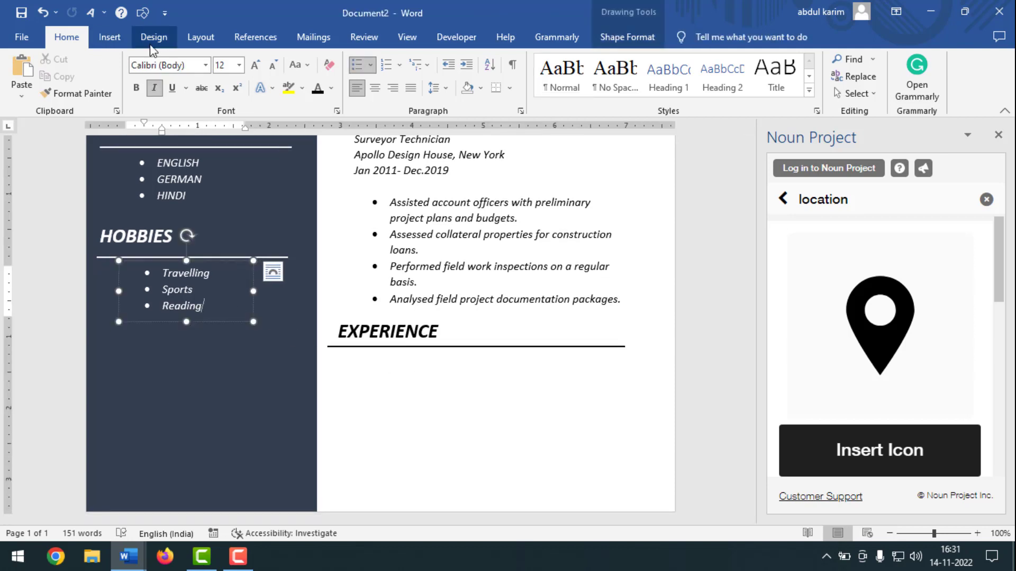
left_click(110, 37)
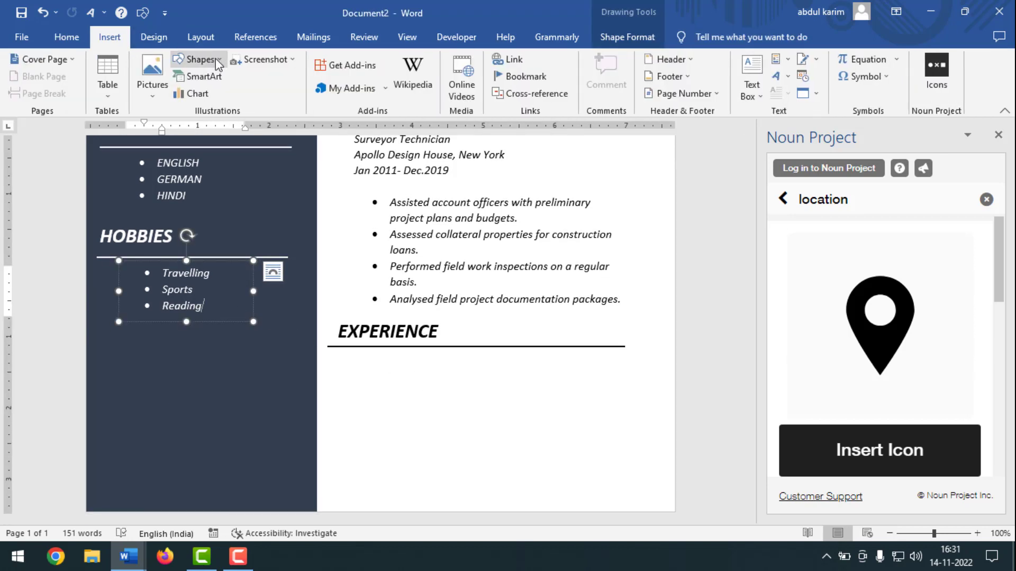
left_click(217, 58)
left_click(200, 59)
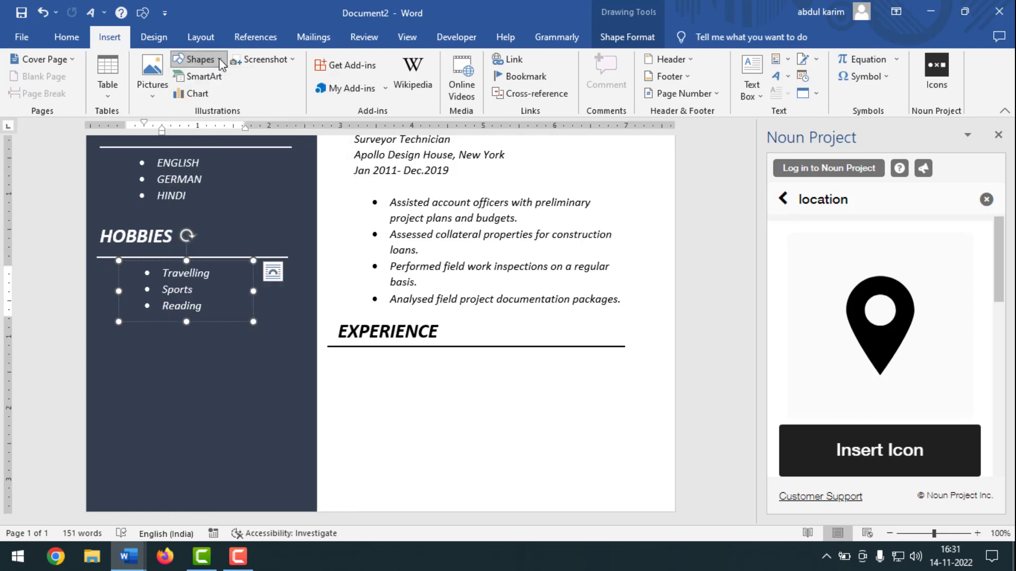
Step: Duplicate the hobbies list text box below the second EXPERIENCE heading's underline and delete all text in the copy
left_click(178, 274)
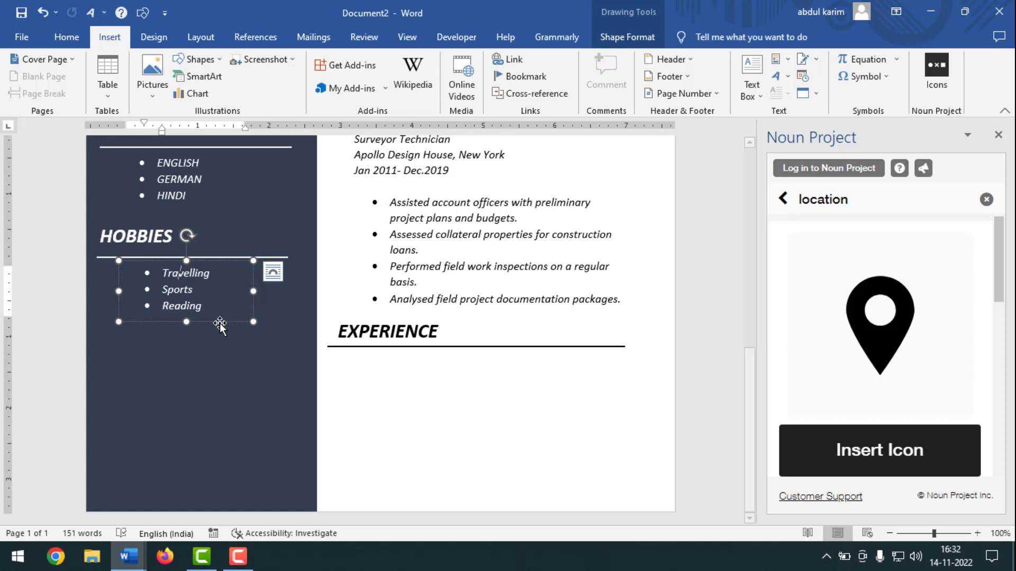
left_click_drag(218, 322, 421, 390)
left_click(421, 391)
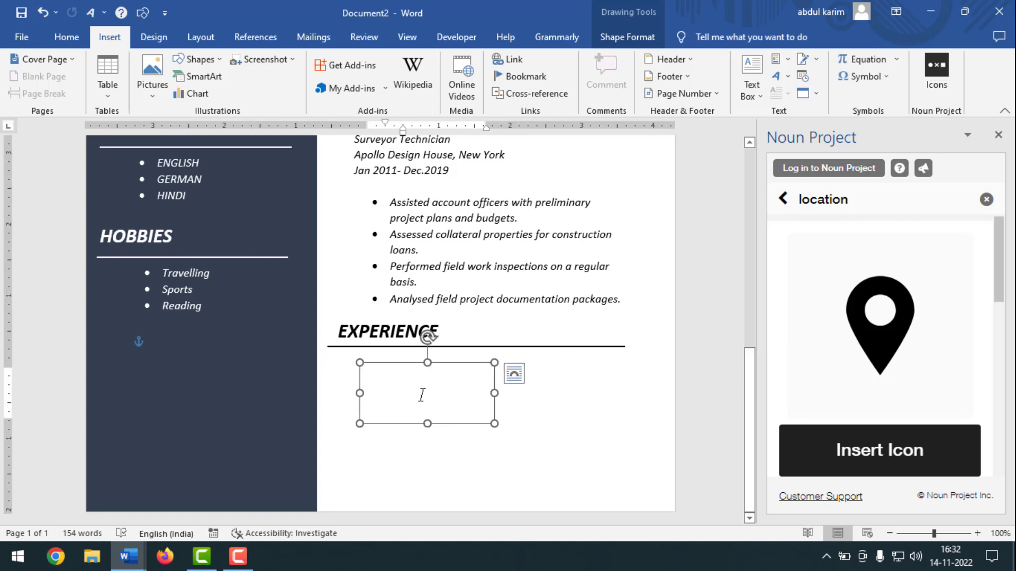
key("ctrl+a")
key("Delete")
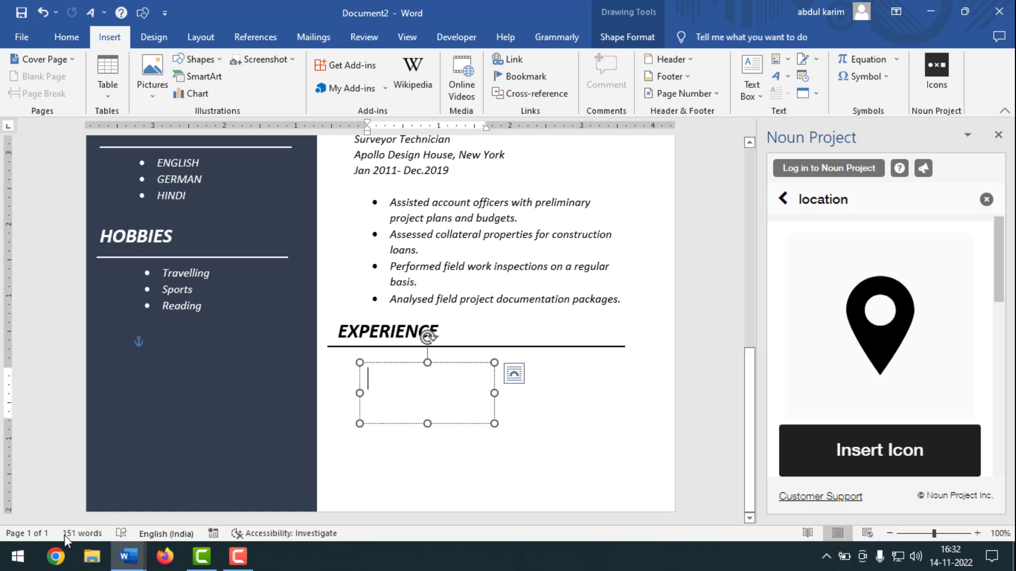
Step: Copy both Syracuse University entries from the Education section of the CV INFORMATION document and paste them into the empty text box in Document2
mouse_move(139, 544)
left_click(100, 503)
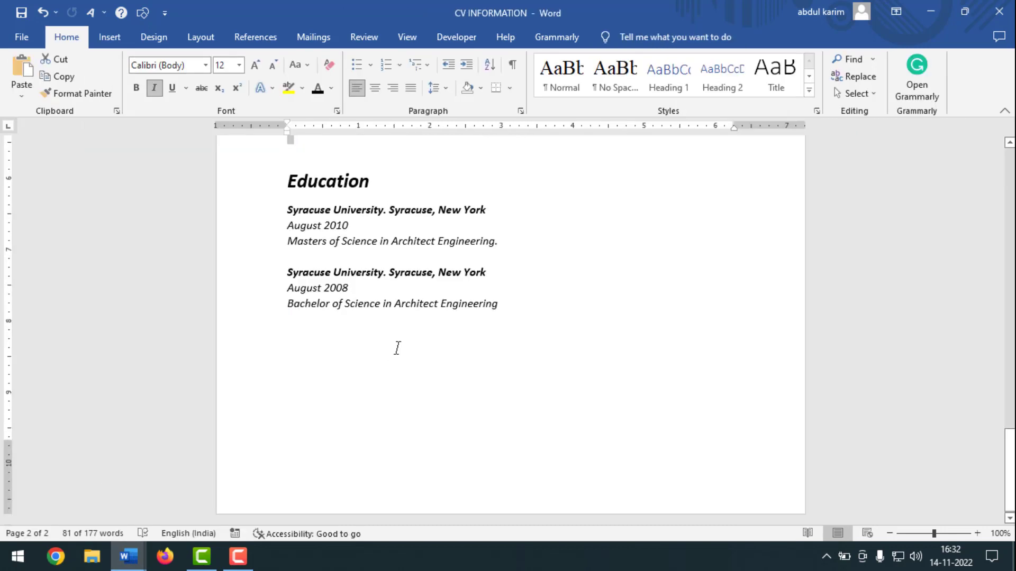
scroll(395, 347, "up", 3)
left_click_drag(288, 277, 519, 377)
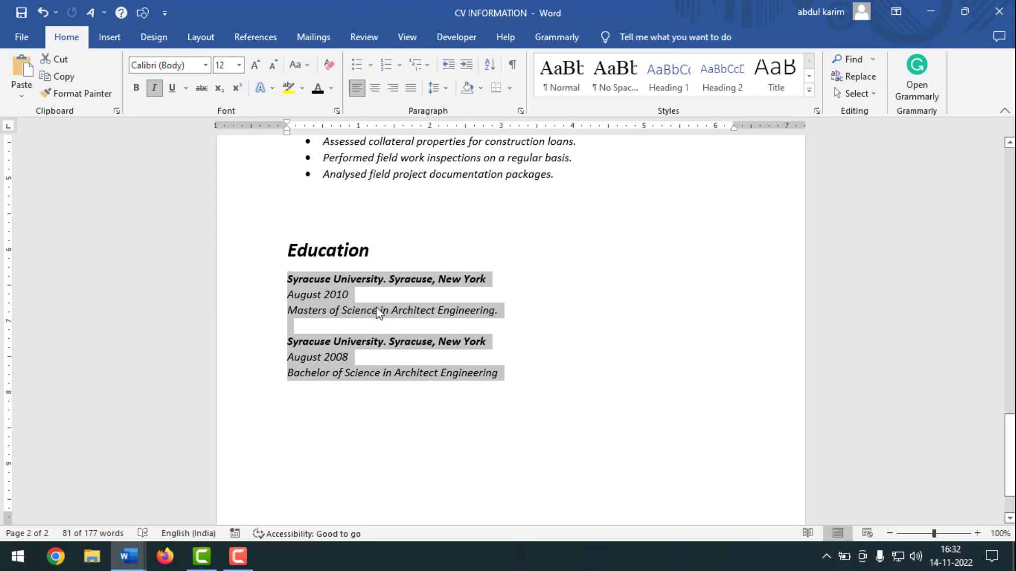
right_click(311, 298)
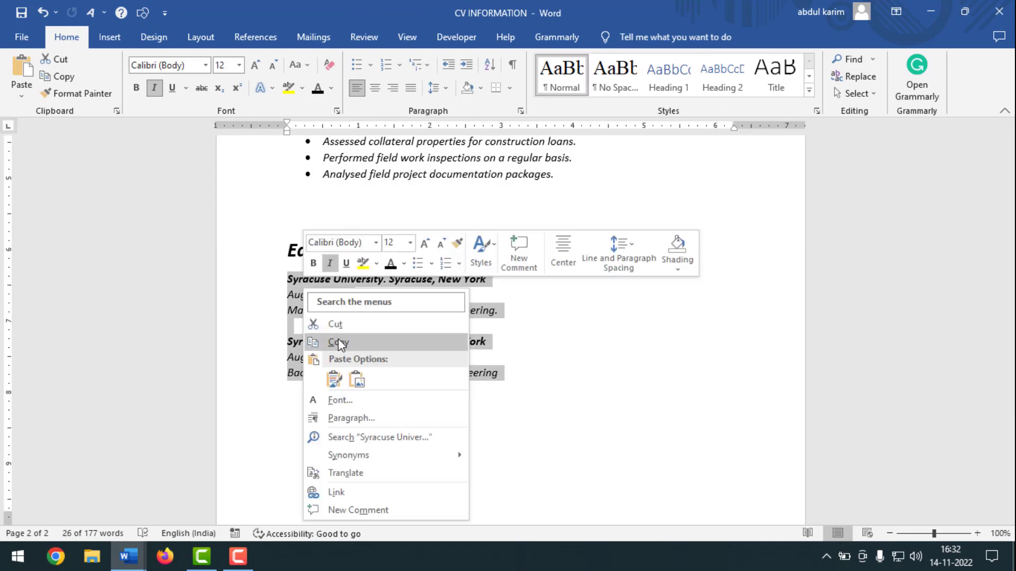
left_click(338, 338)
mouse_move(137, 565)
left_click(245, 509)
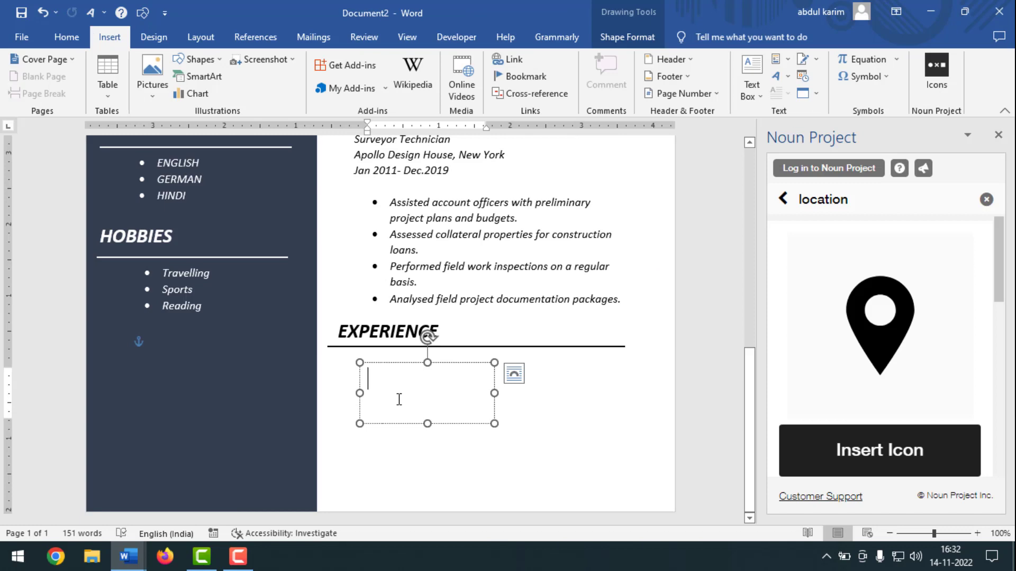
key("ctrl+v")
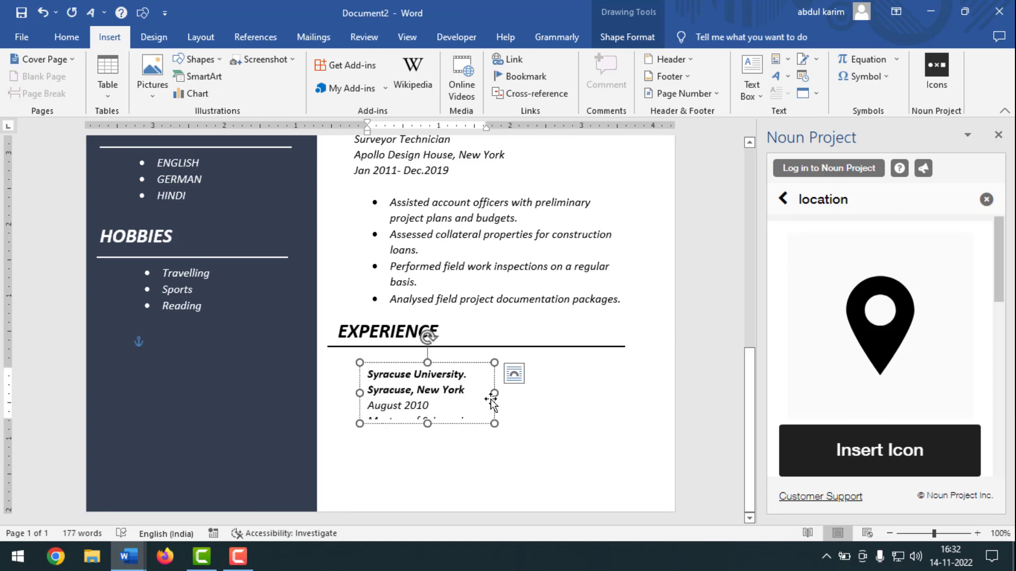
Step: Widen and lengthen the text box with the Syracuse University entries so both degrees fit under the heading line
left_click_drag(494, 393, 624, 396)
mouse_move(365, 394)
left_mouse_down()
mouse_move(335, 388)
mouse_move(355, 394)
left_mouse_up()
key("ctrl+v")
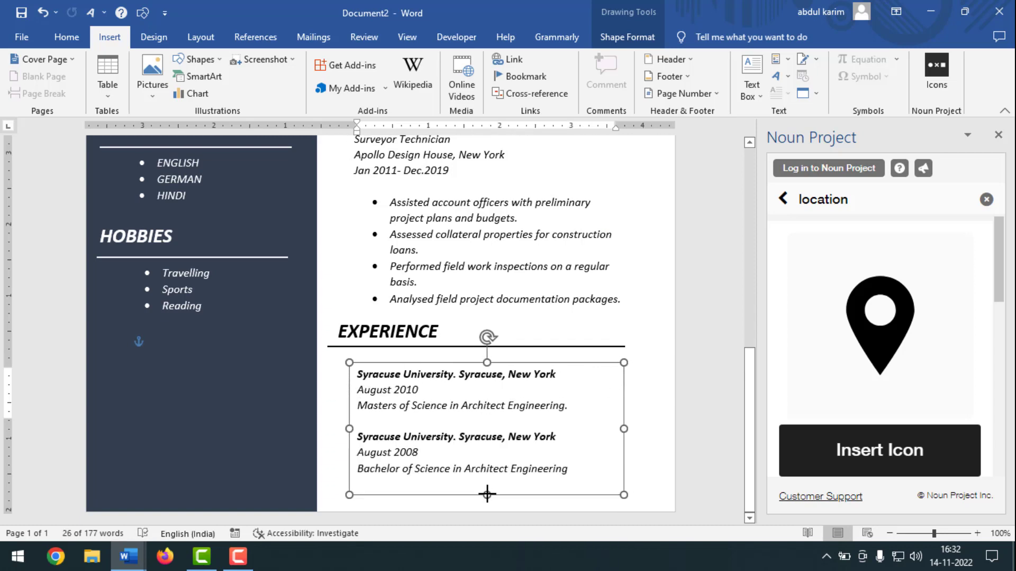
left_click(520, 423)
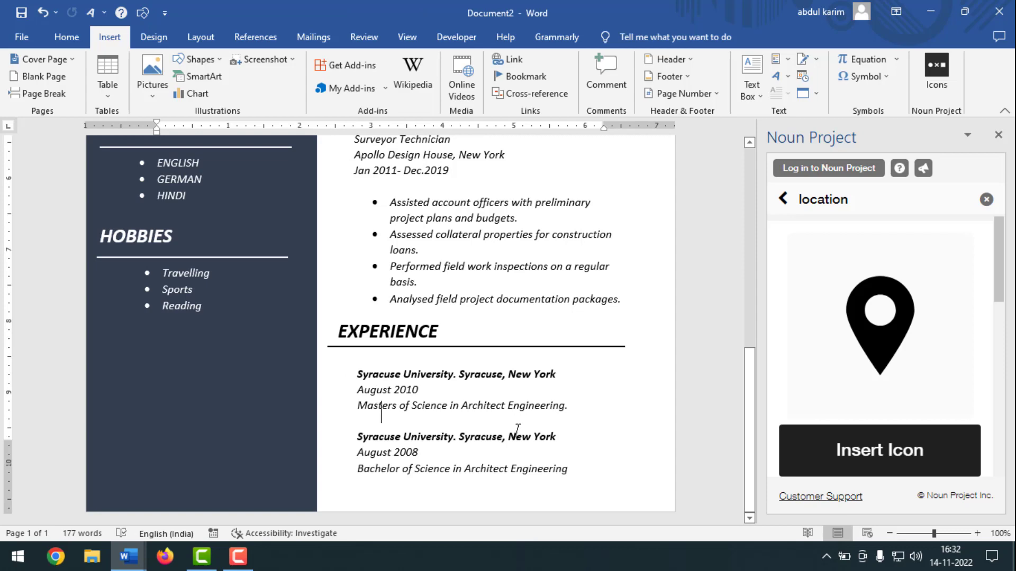
left_click(457, 491)
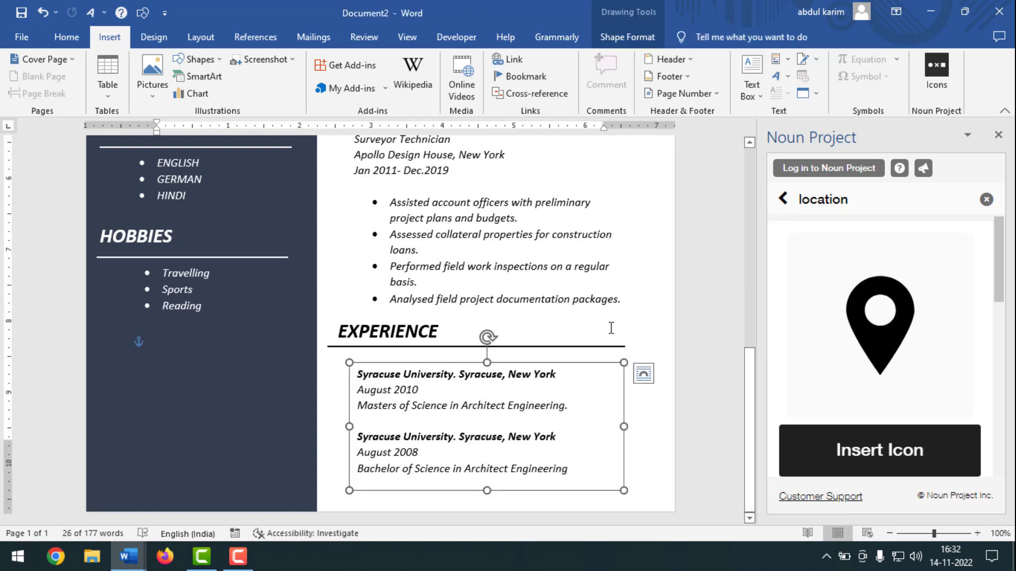
left_click(846, 452)
Step: Zoom out to 40% and examine the whole resume page, including the experience and education text boxes
left_click(890, 533)
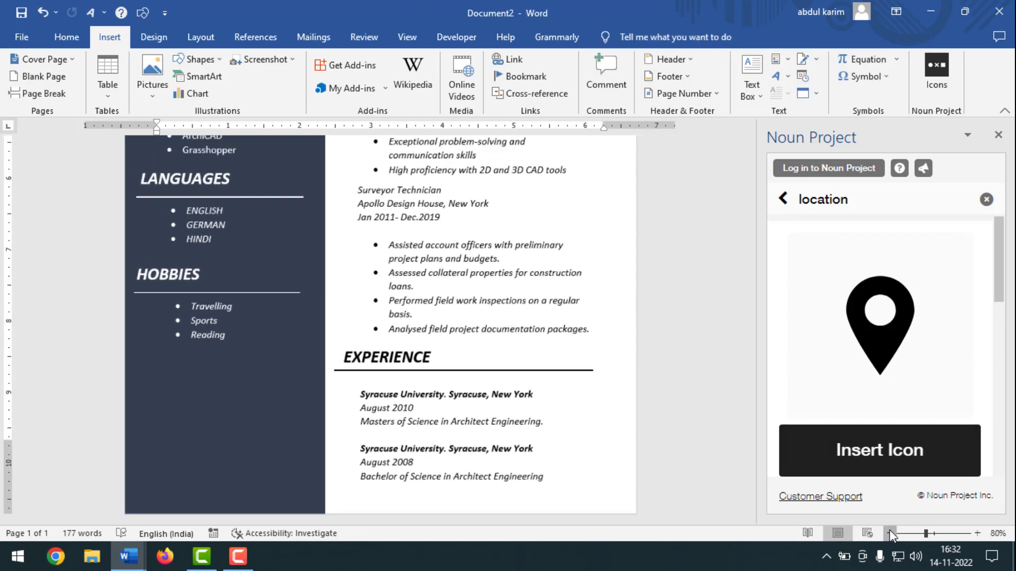
left_click(890, 533)
left_click(889, 533)
left_click(890, 534)
left_click(889, 533)
left_click(890, 532)
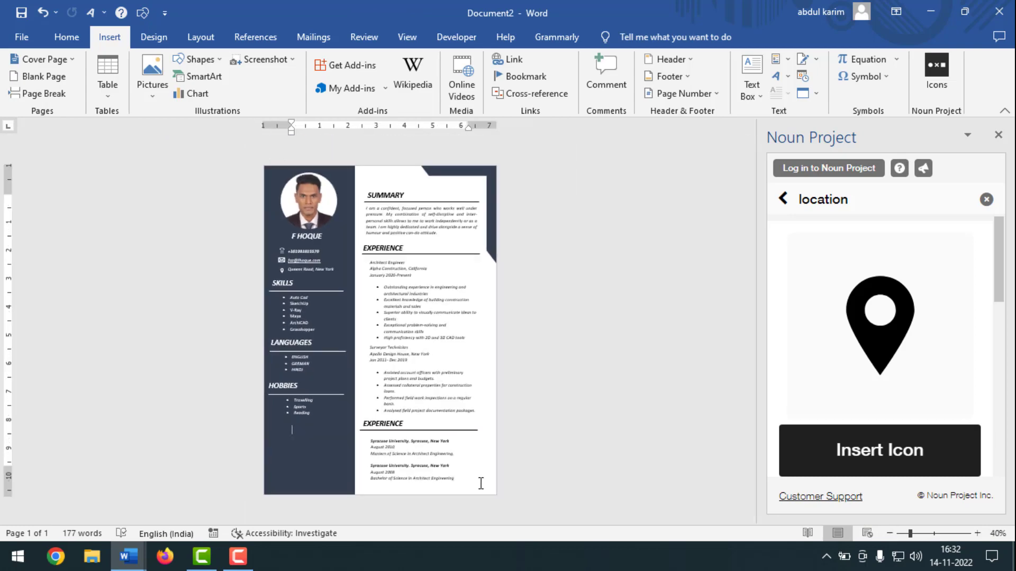
left_click(448, 350)
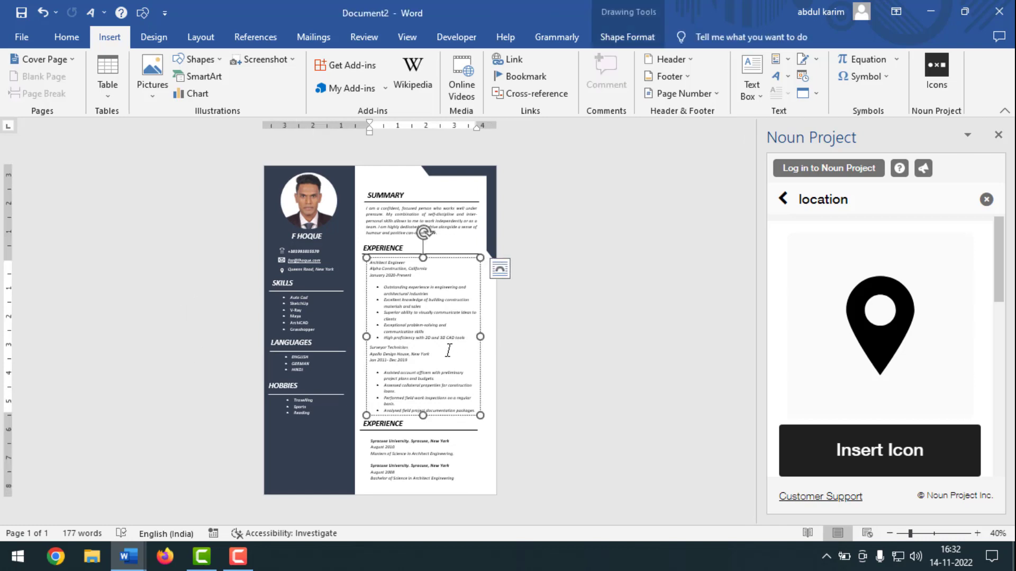
left_click(434, 444)
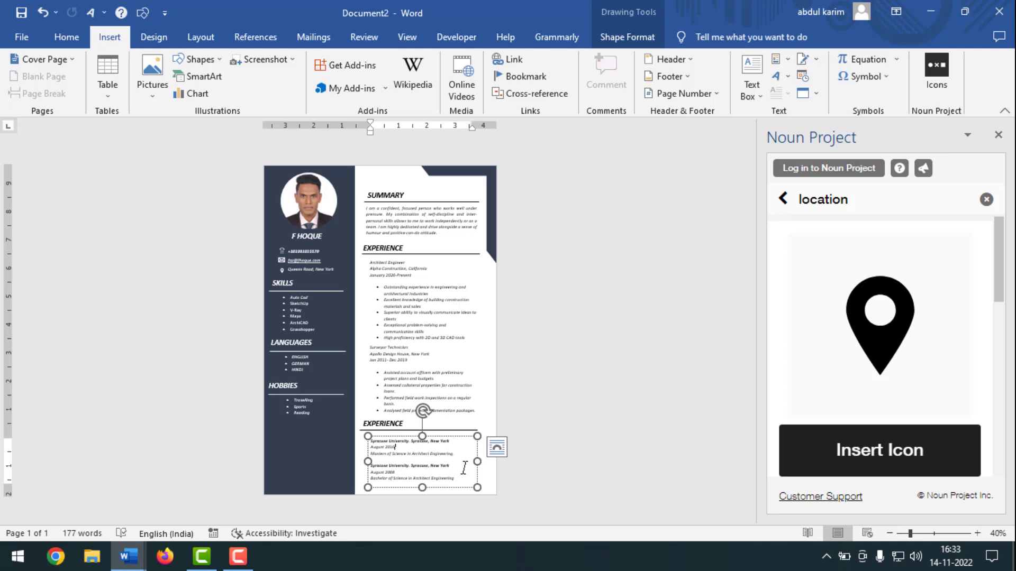